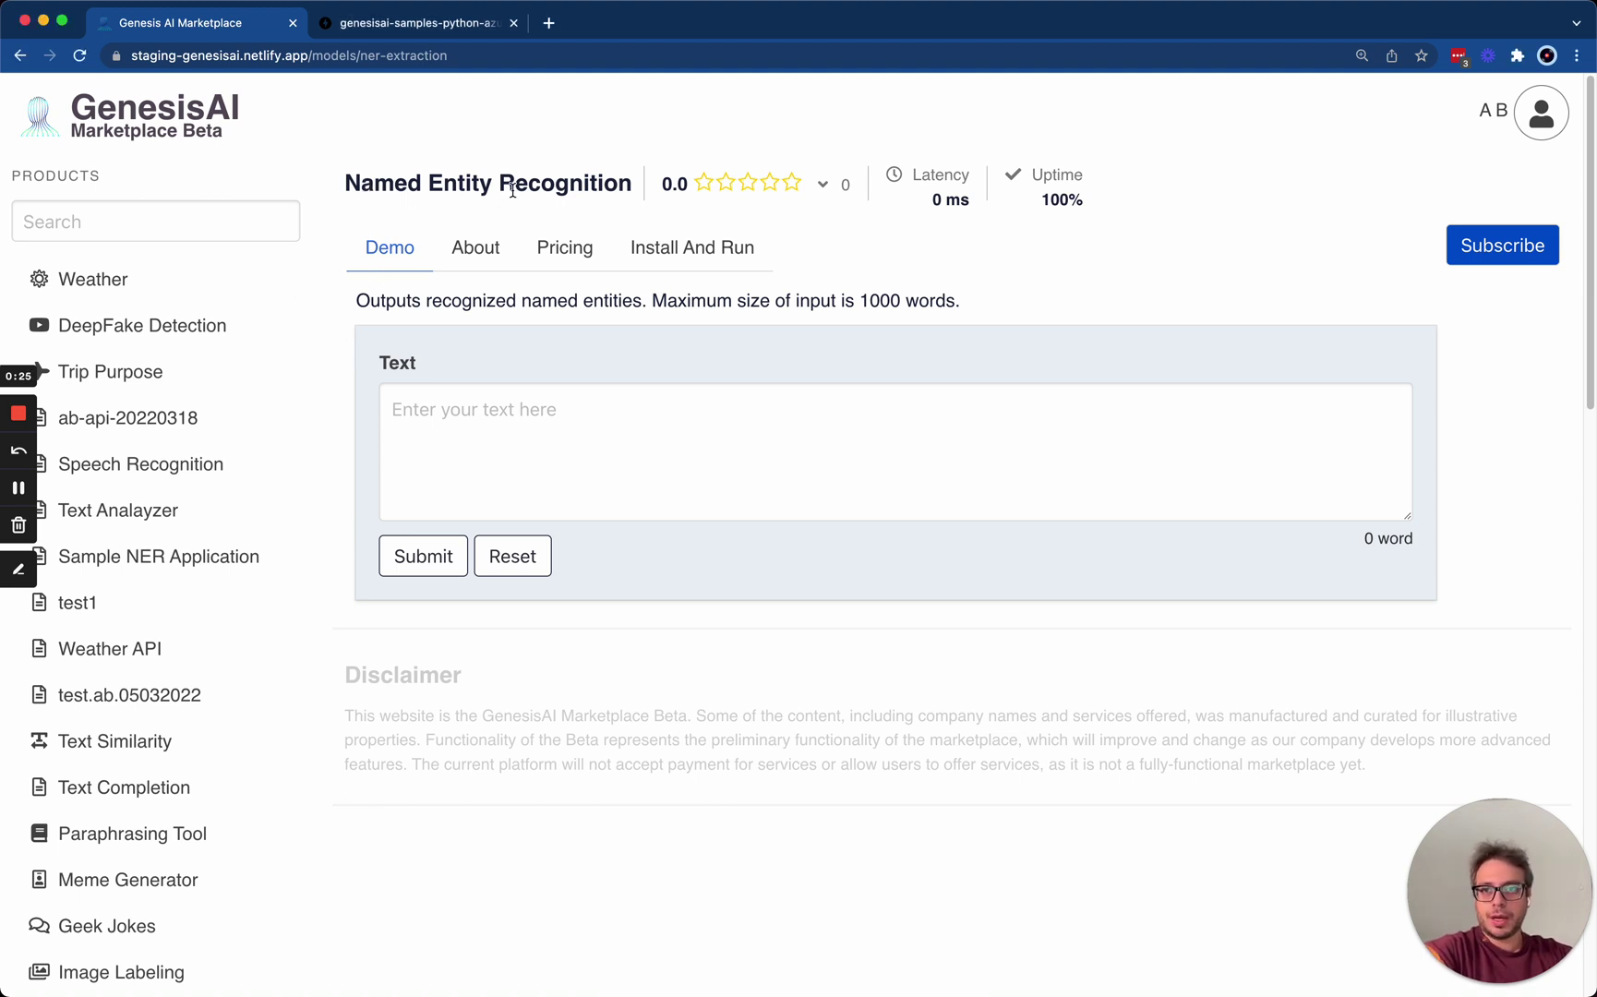
Step: Review the API documentation page, highlighting the entities endpoint's description, then return to the marketplace
left_click_drag(395, 182, 579, 185)
scroll(468, 540, "down", 1)
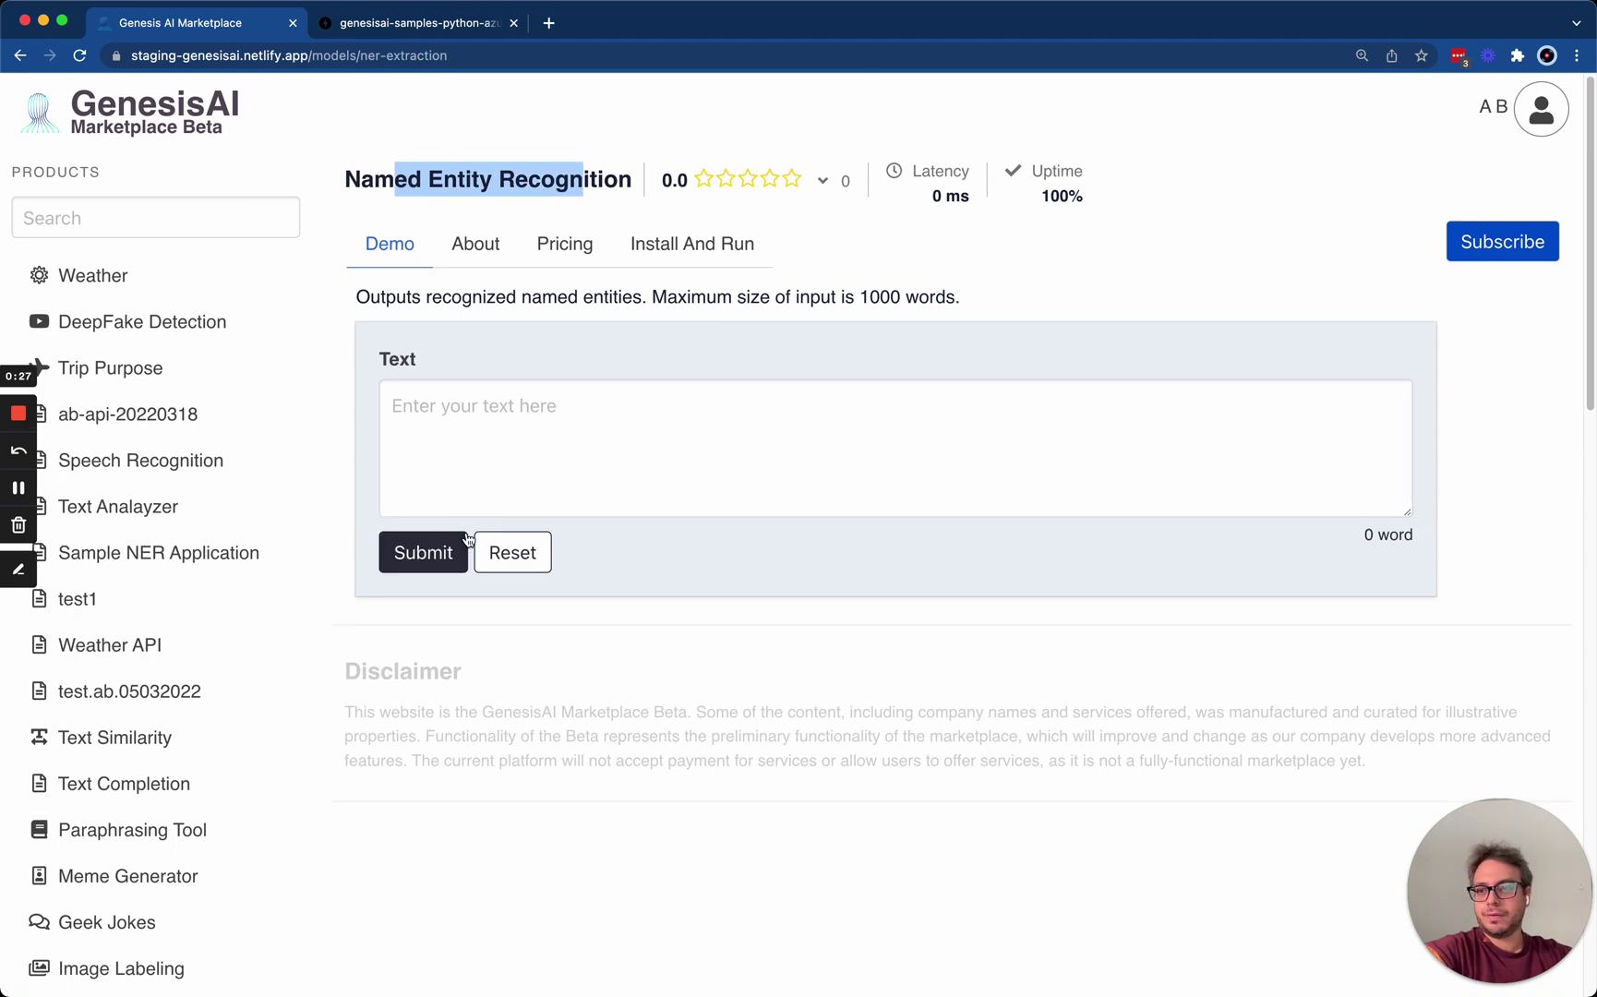
left_click(366, 36)
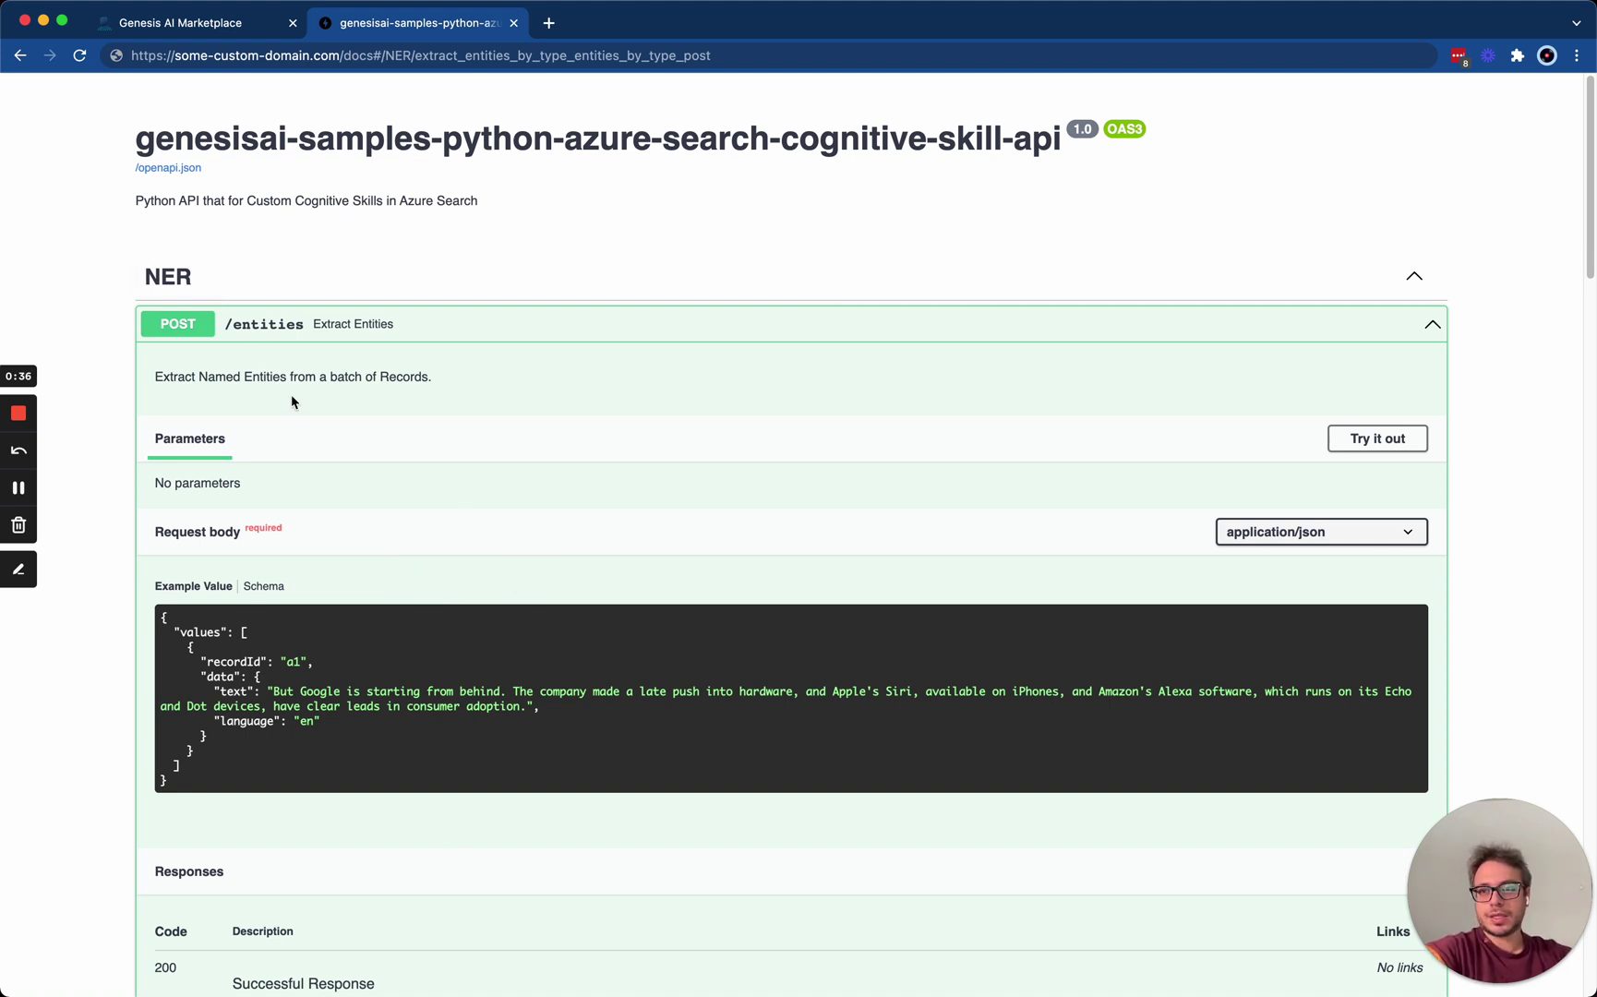
left_click_drag(471, 381, 164, 379)
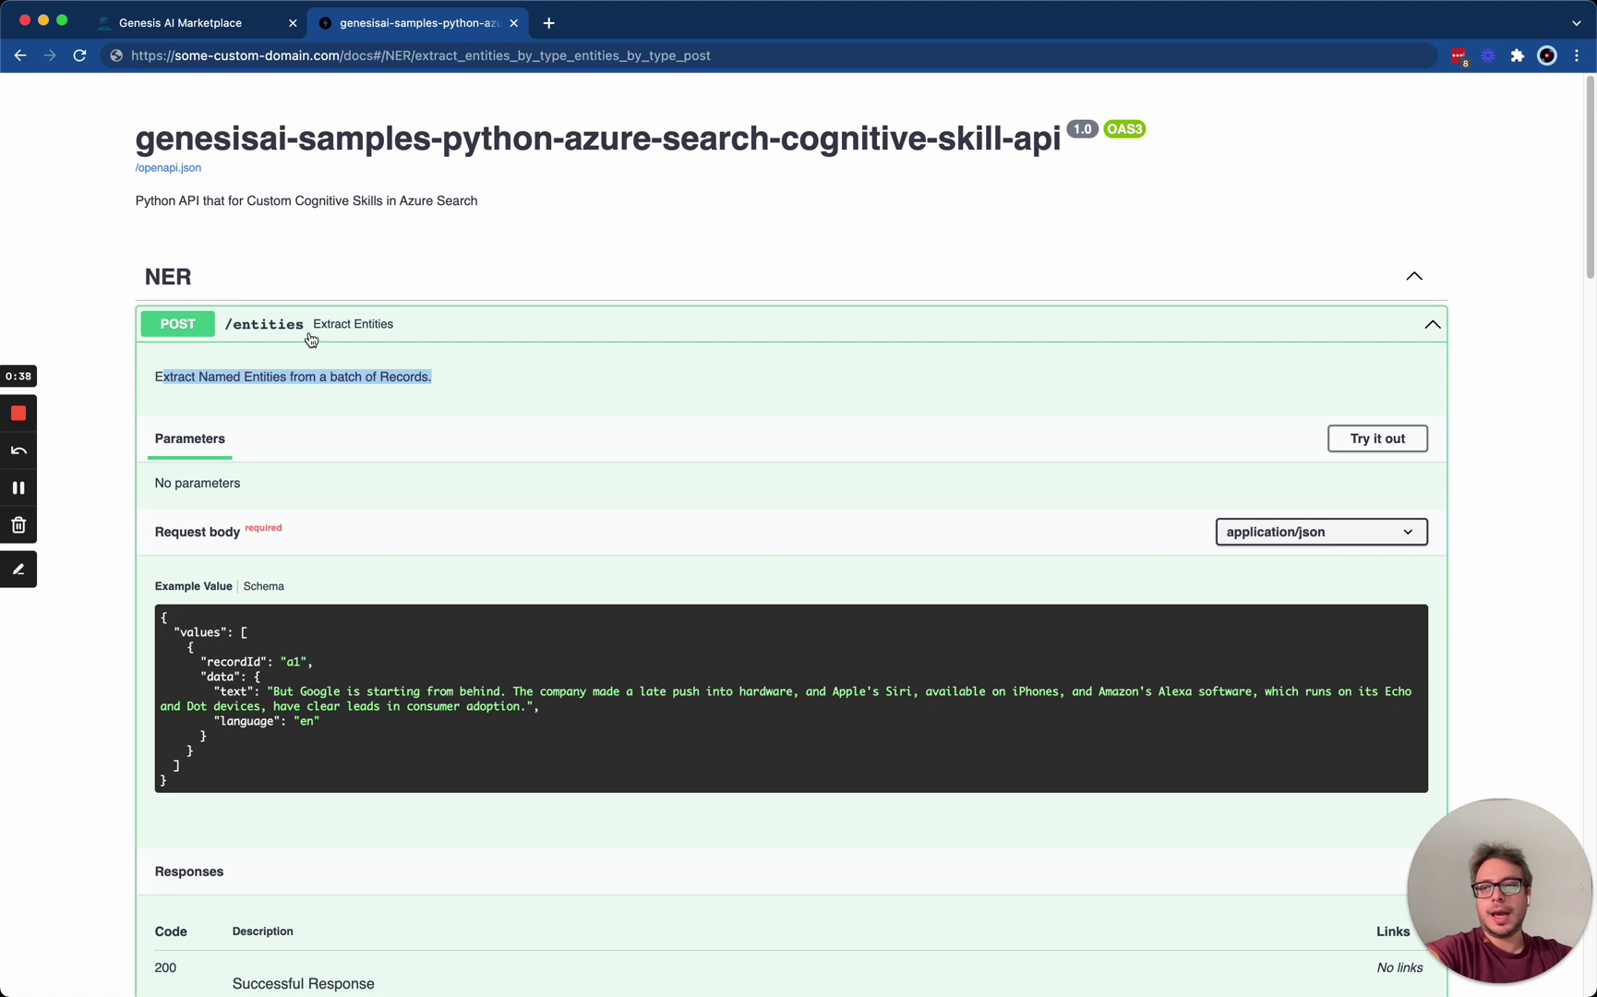
left_click_drag(214, 602, 242, 761)
scroll(241, 766, "down", 5)
scroll(241, 768, "down", 5)
left_click_drag(344, 545, 384, 755)
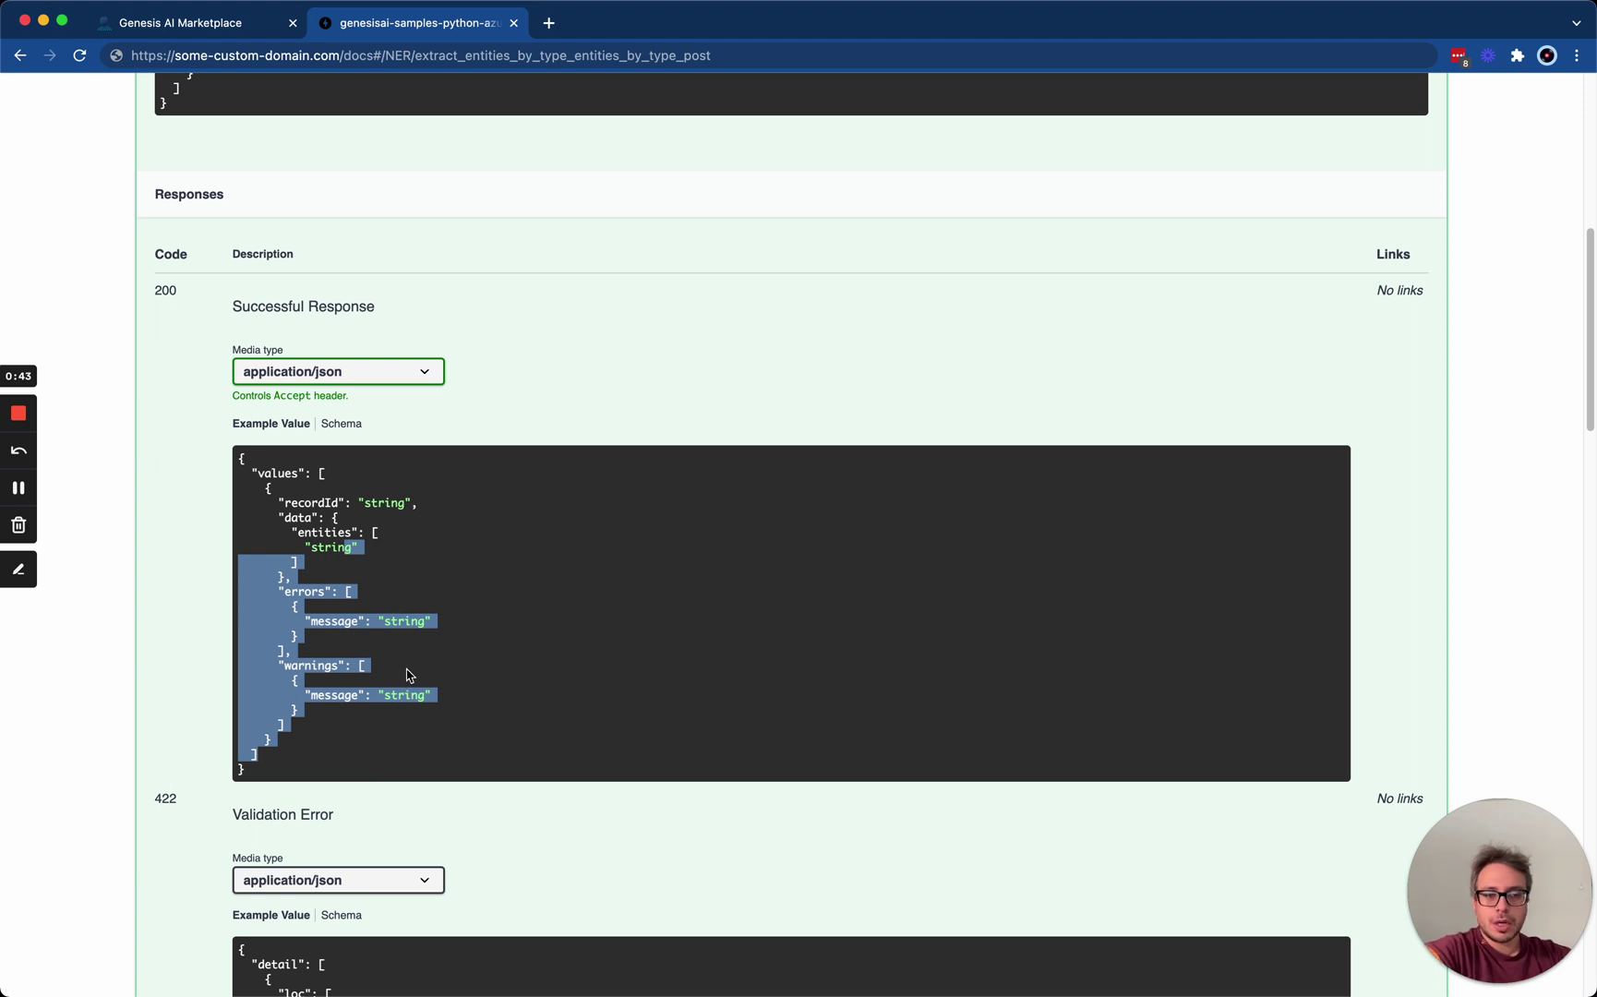
left_click(212, 29)
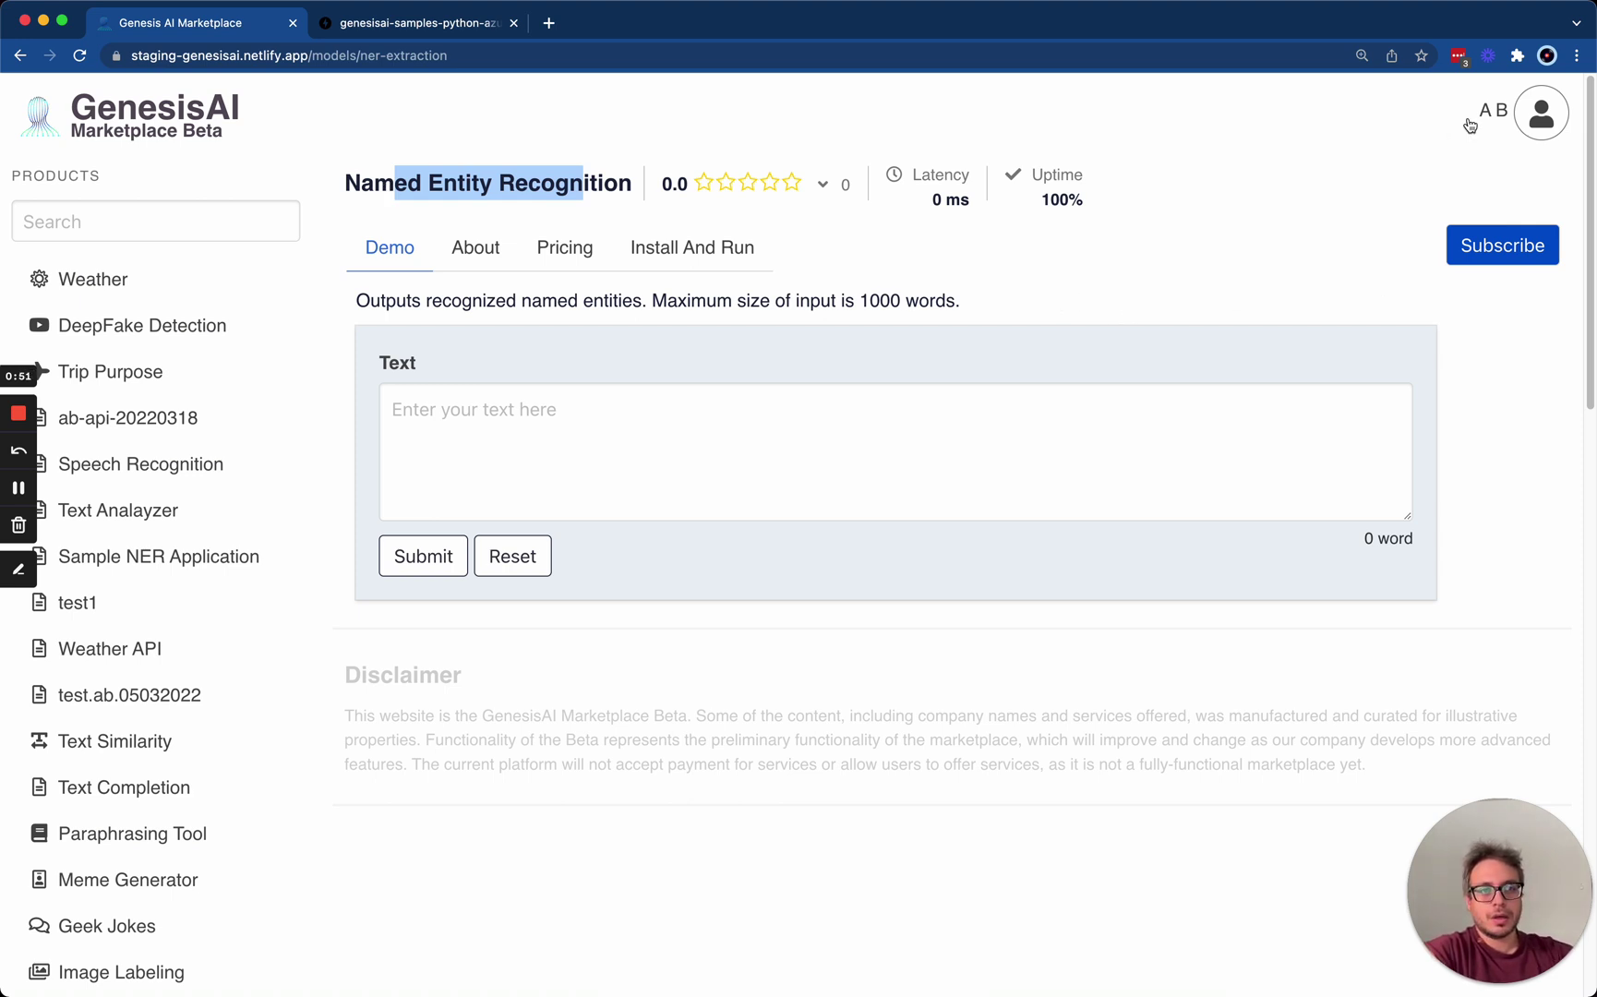
Step: Open the Add New API form under My APIs and keep artiom as the subdomain
left_click(1497, 128)
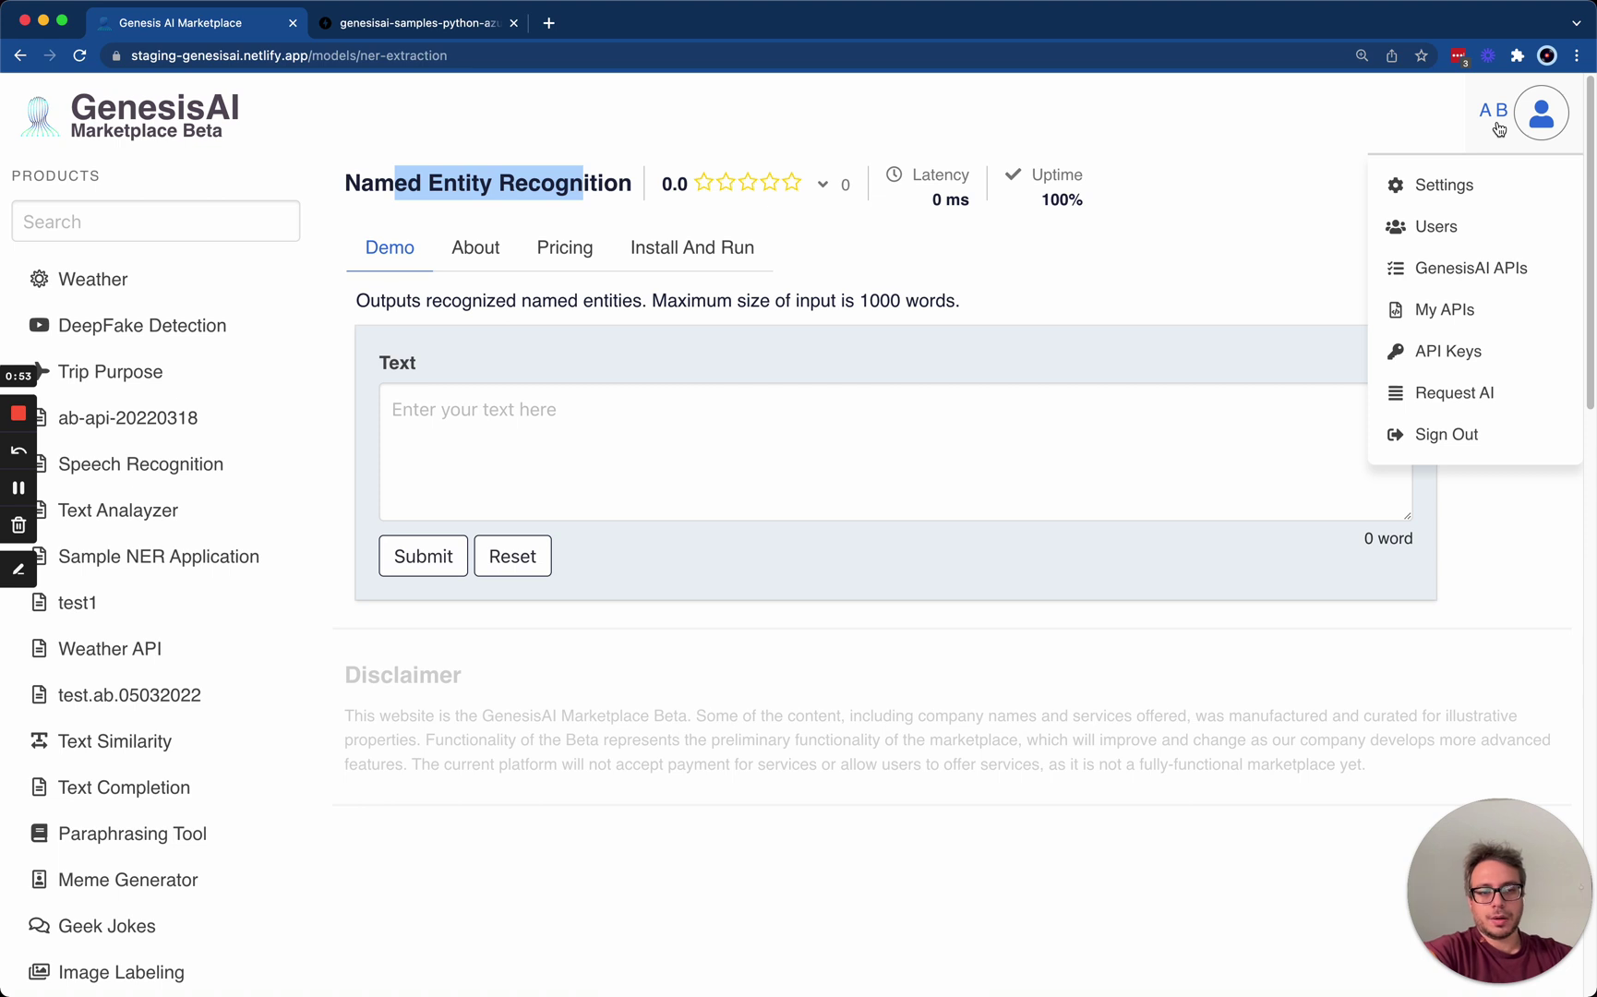
left_click(1477, 309)
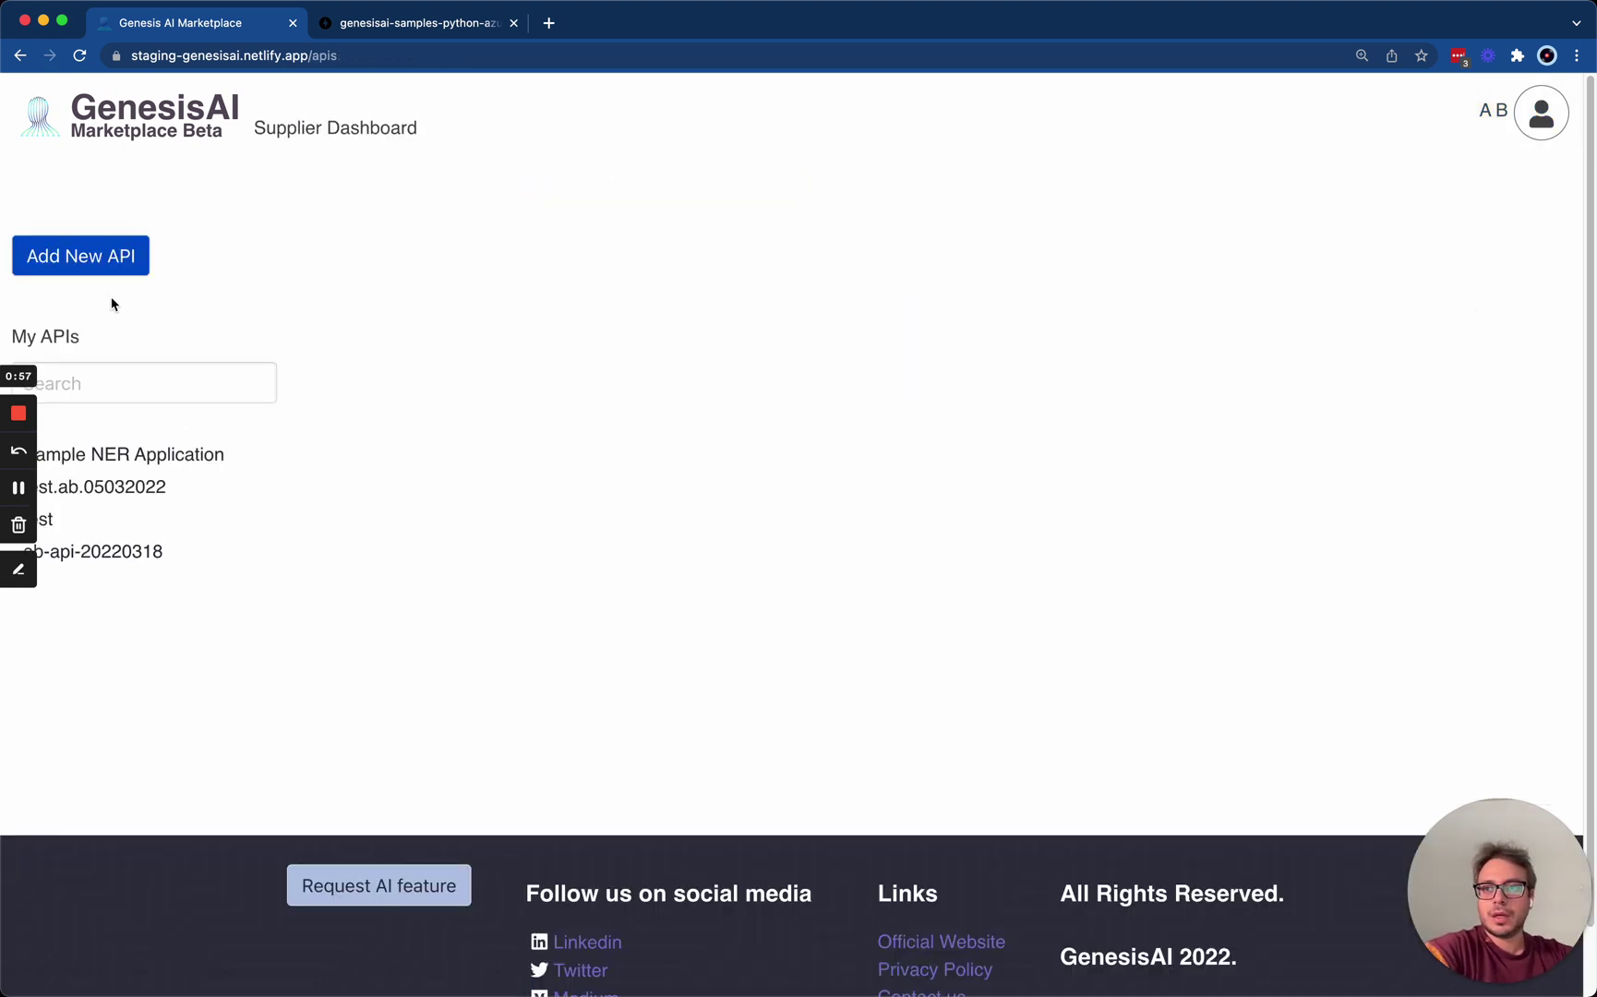
left_click(103, 255)
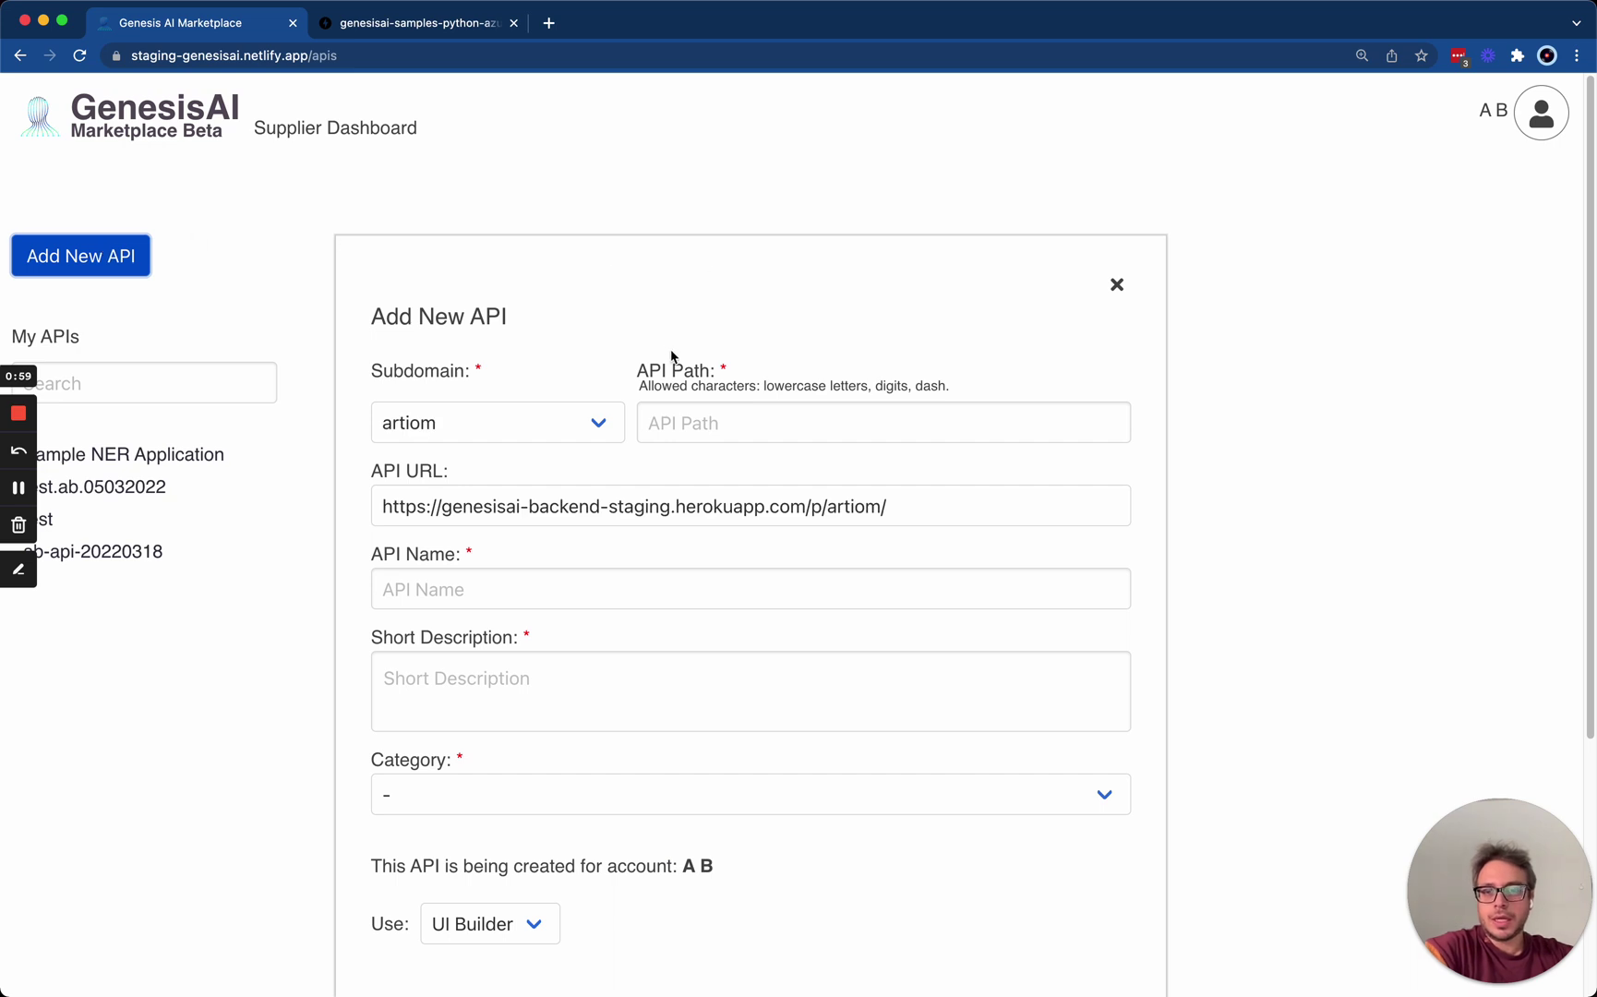
scroll(671, 355, "down", 3)
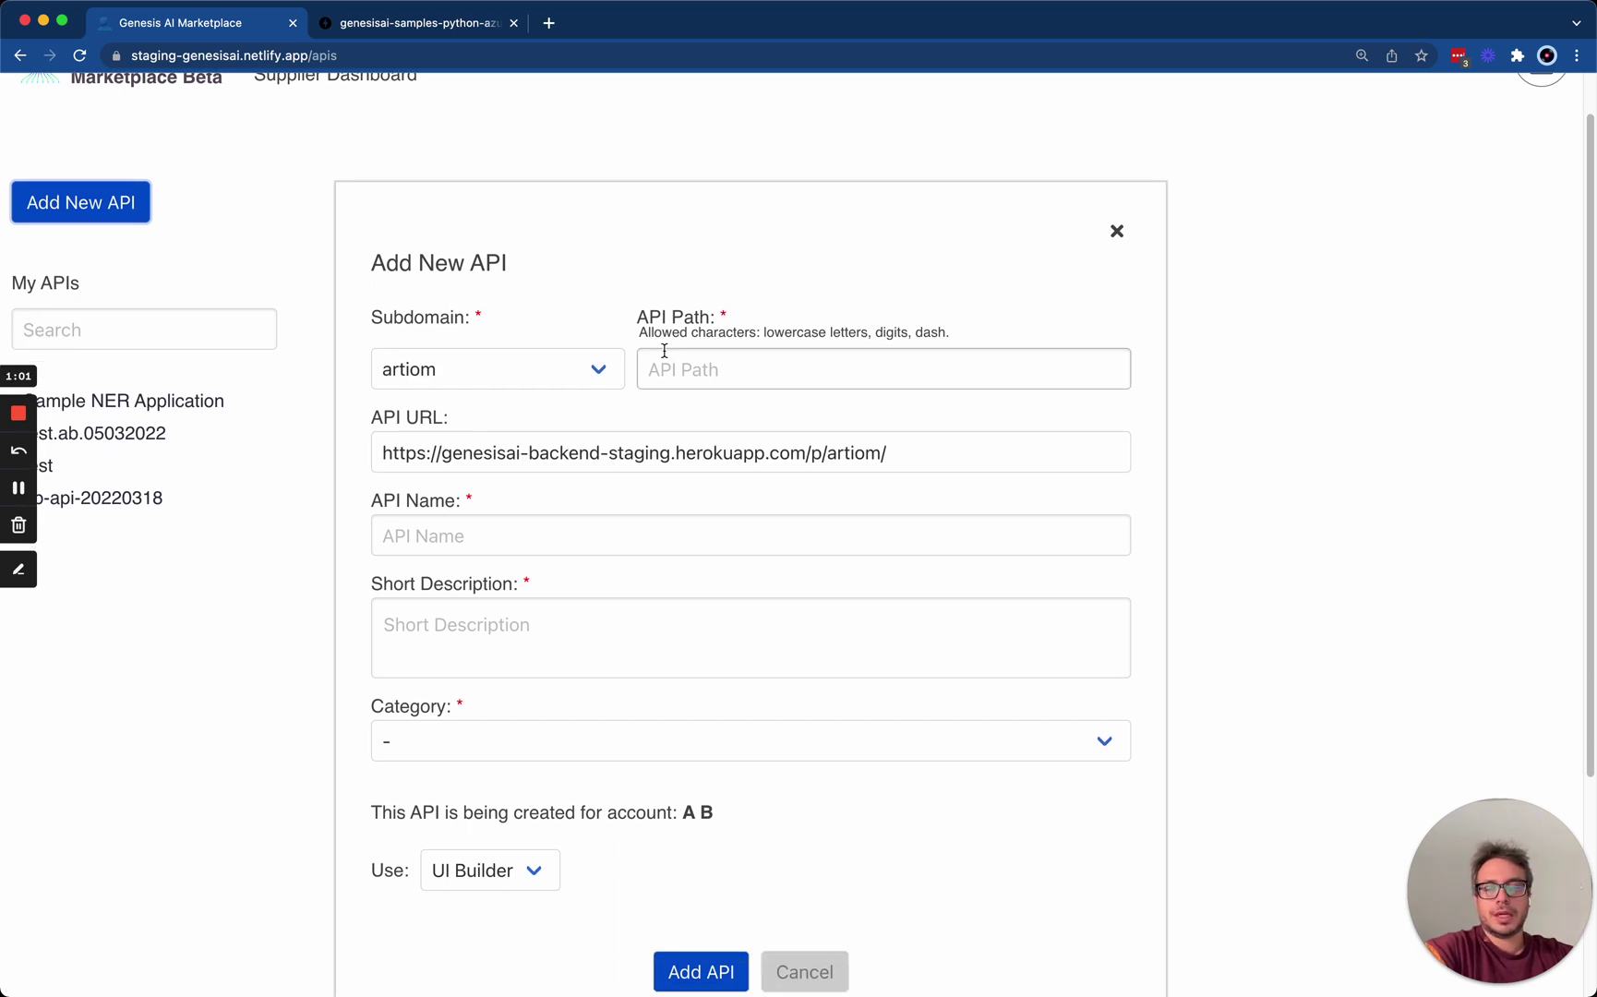
scroll(664, 350, "down", 1)
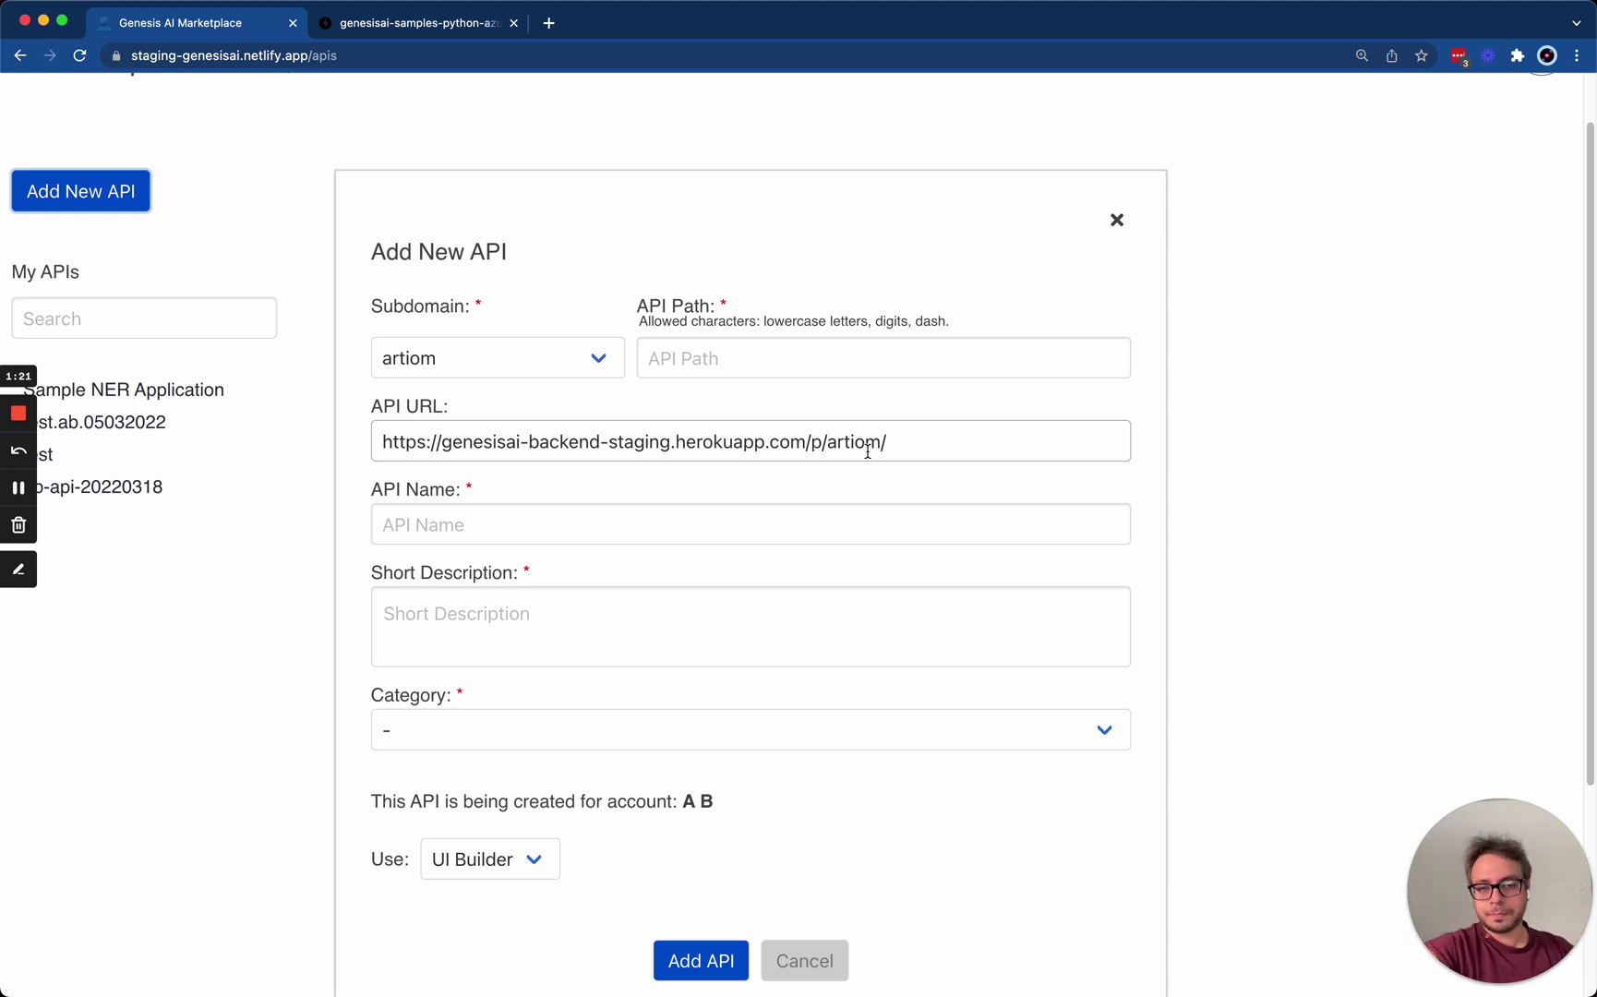
left_click(490, 366)
left_click(431, 360)
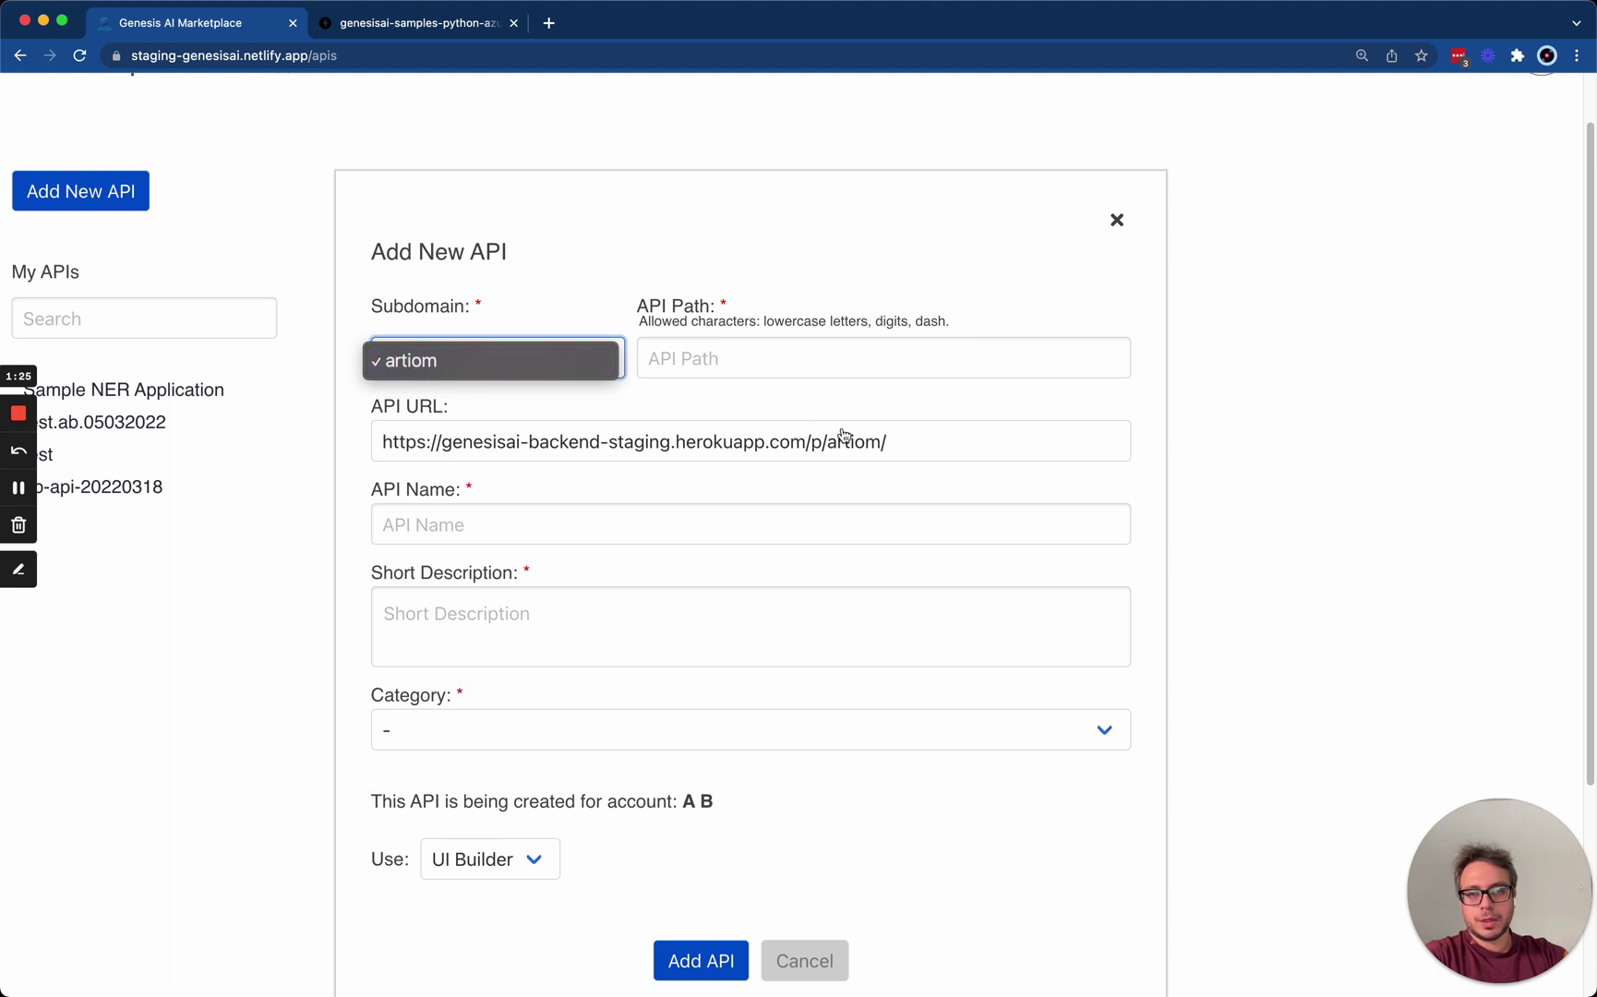
double_click(873, 443)
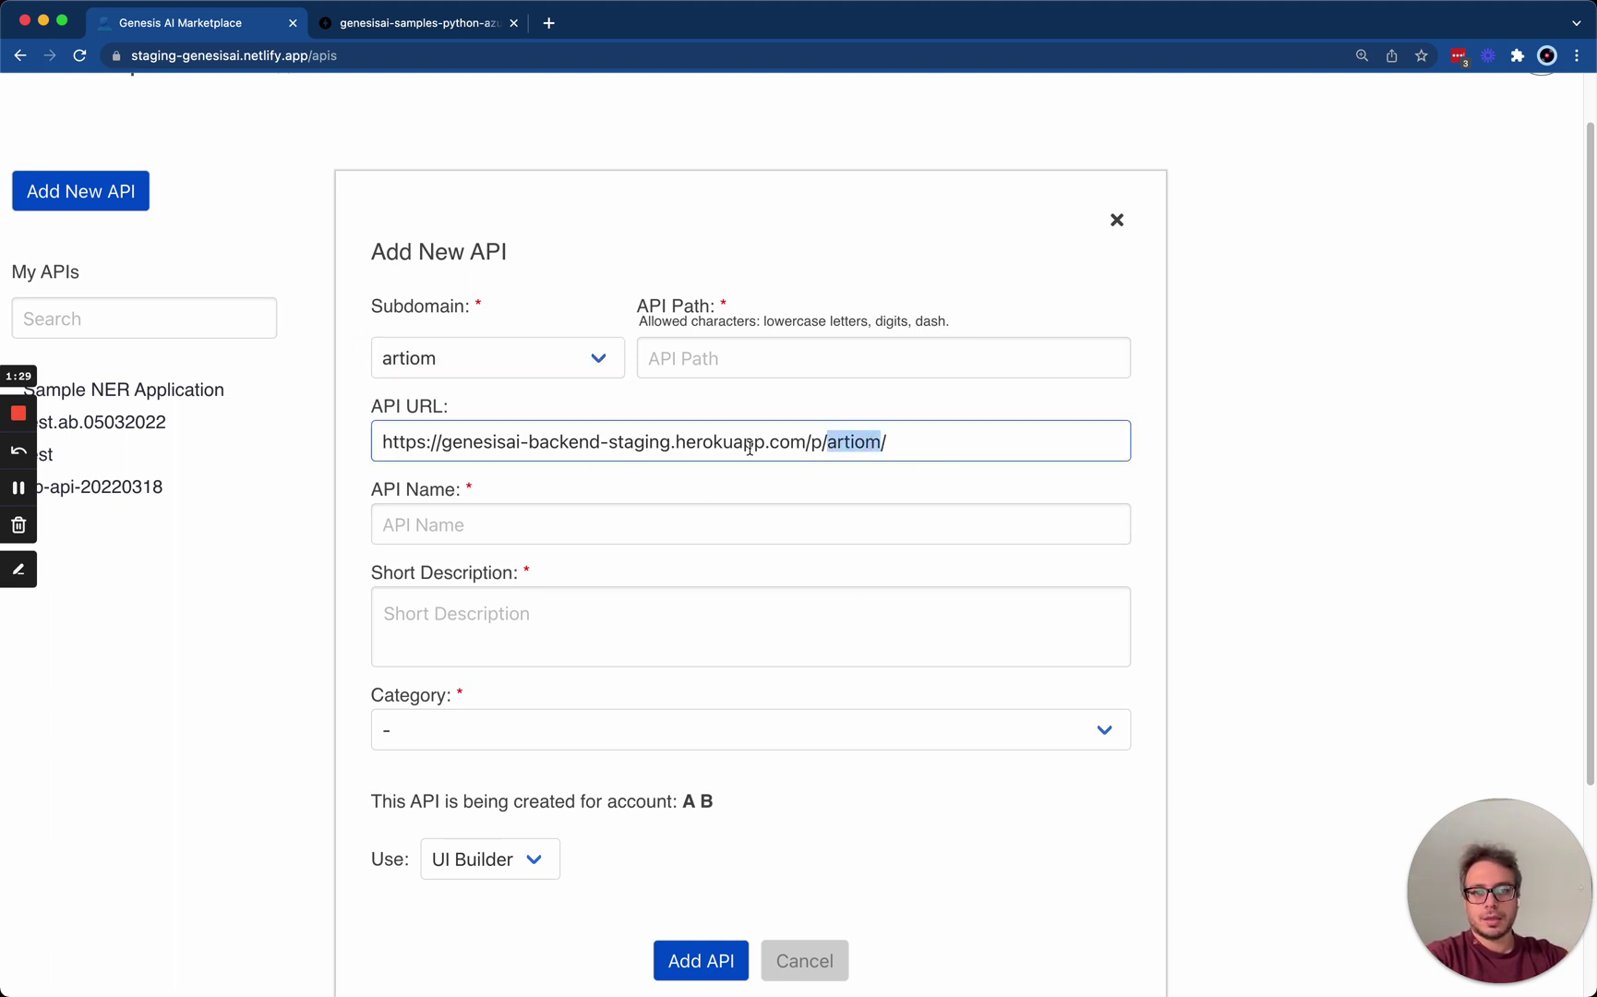
Step: Enter ner-sample-api as the API Path and NER Sample API as the API Name
left_click(792, 345)
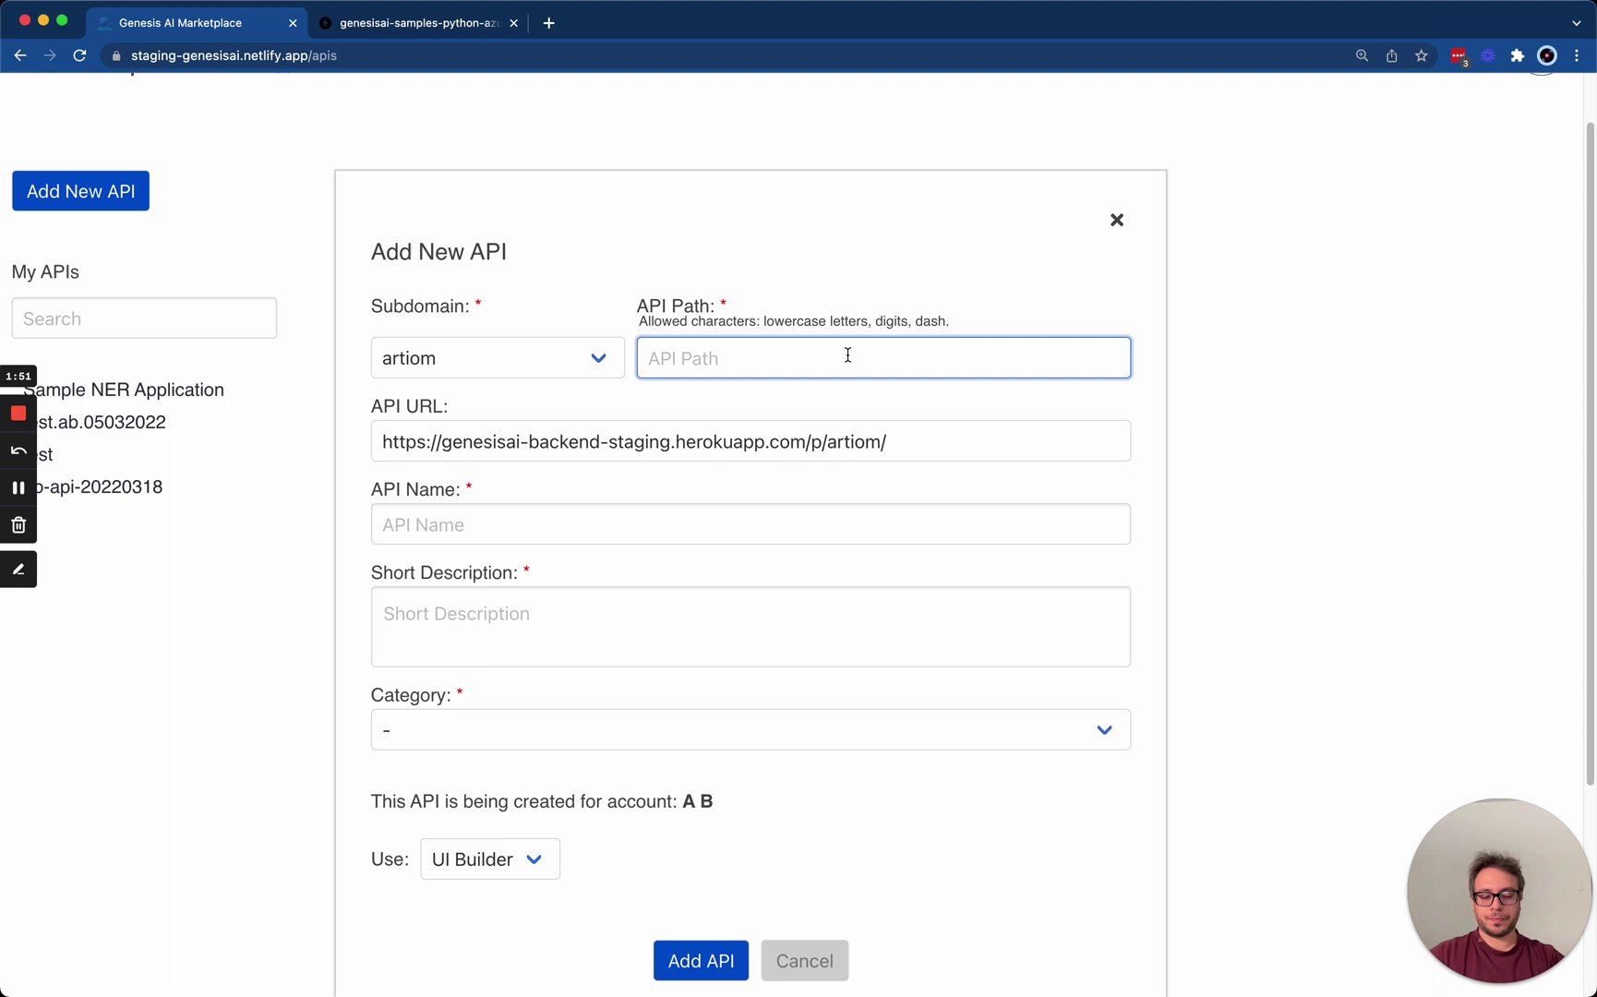
type("ner")
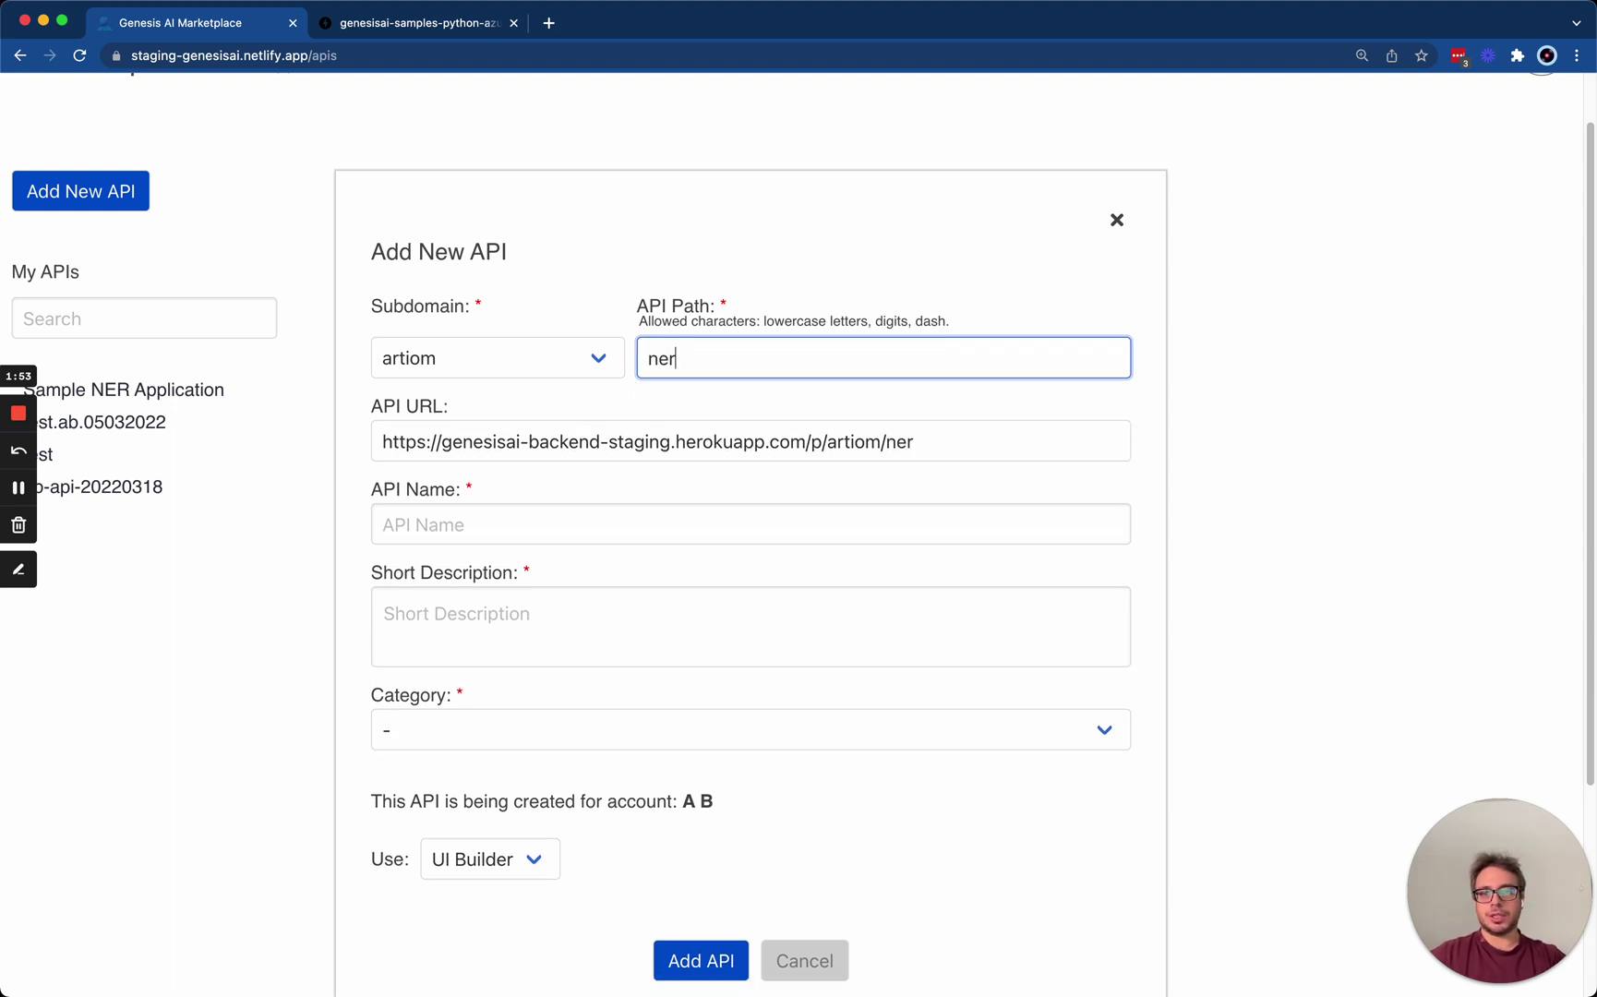
type("-sample-api")
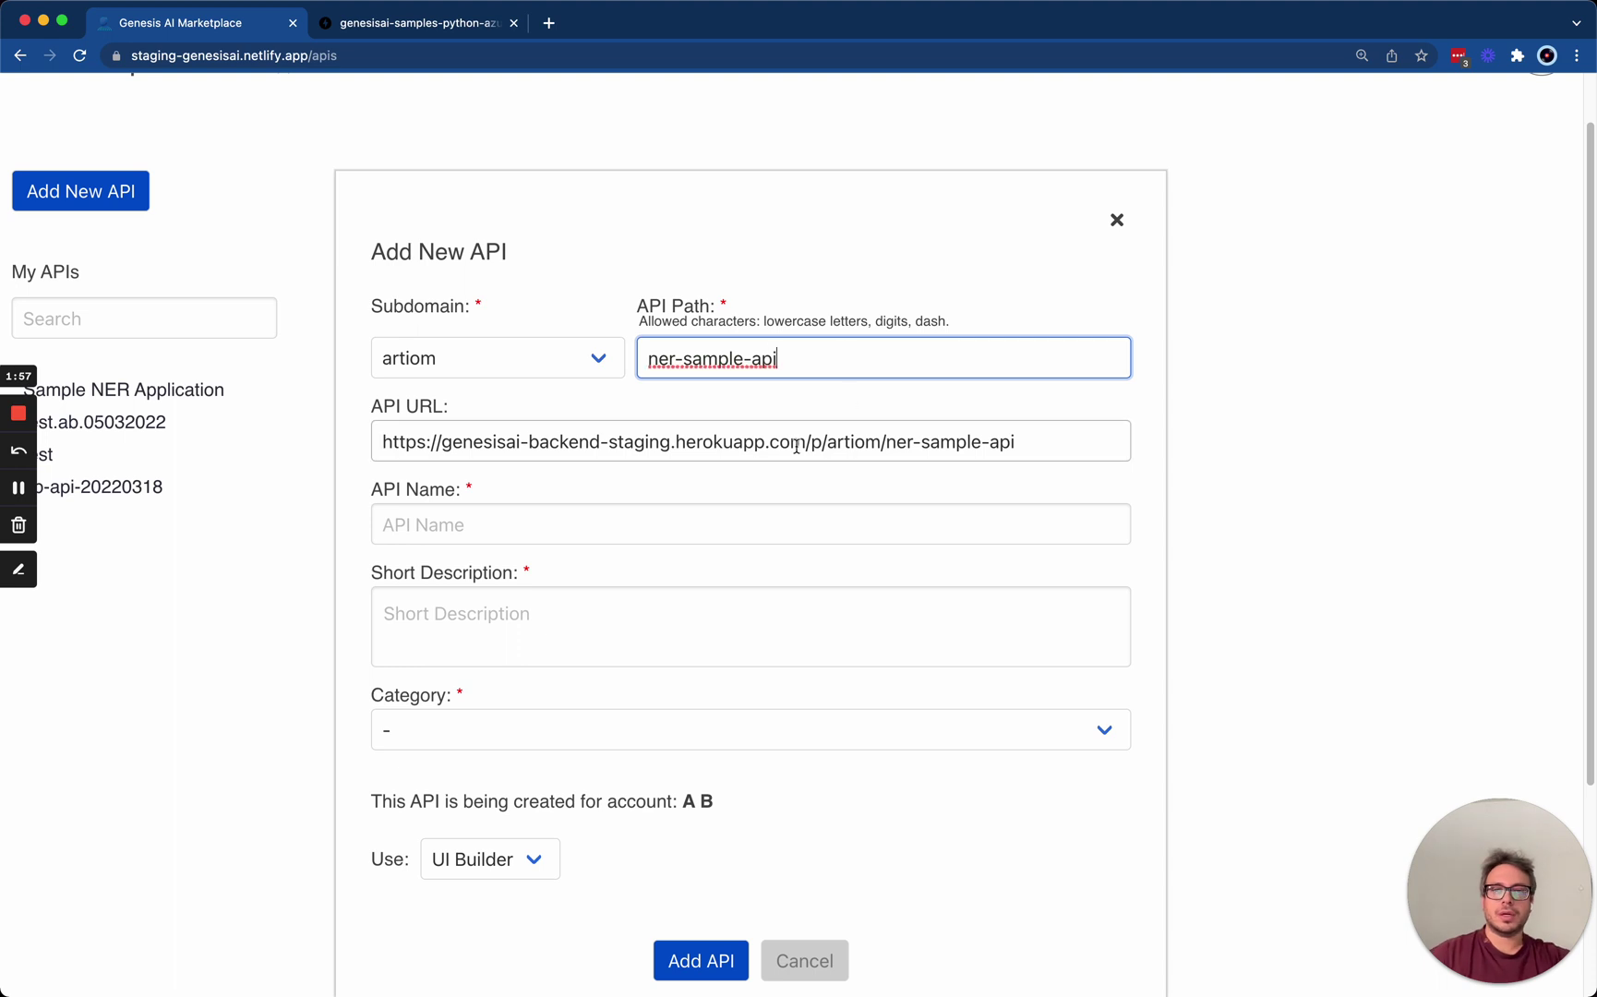
left_click(490, 524)
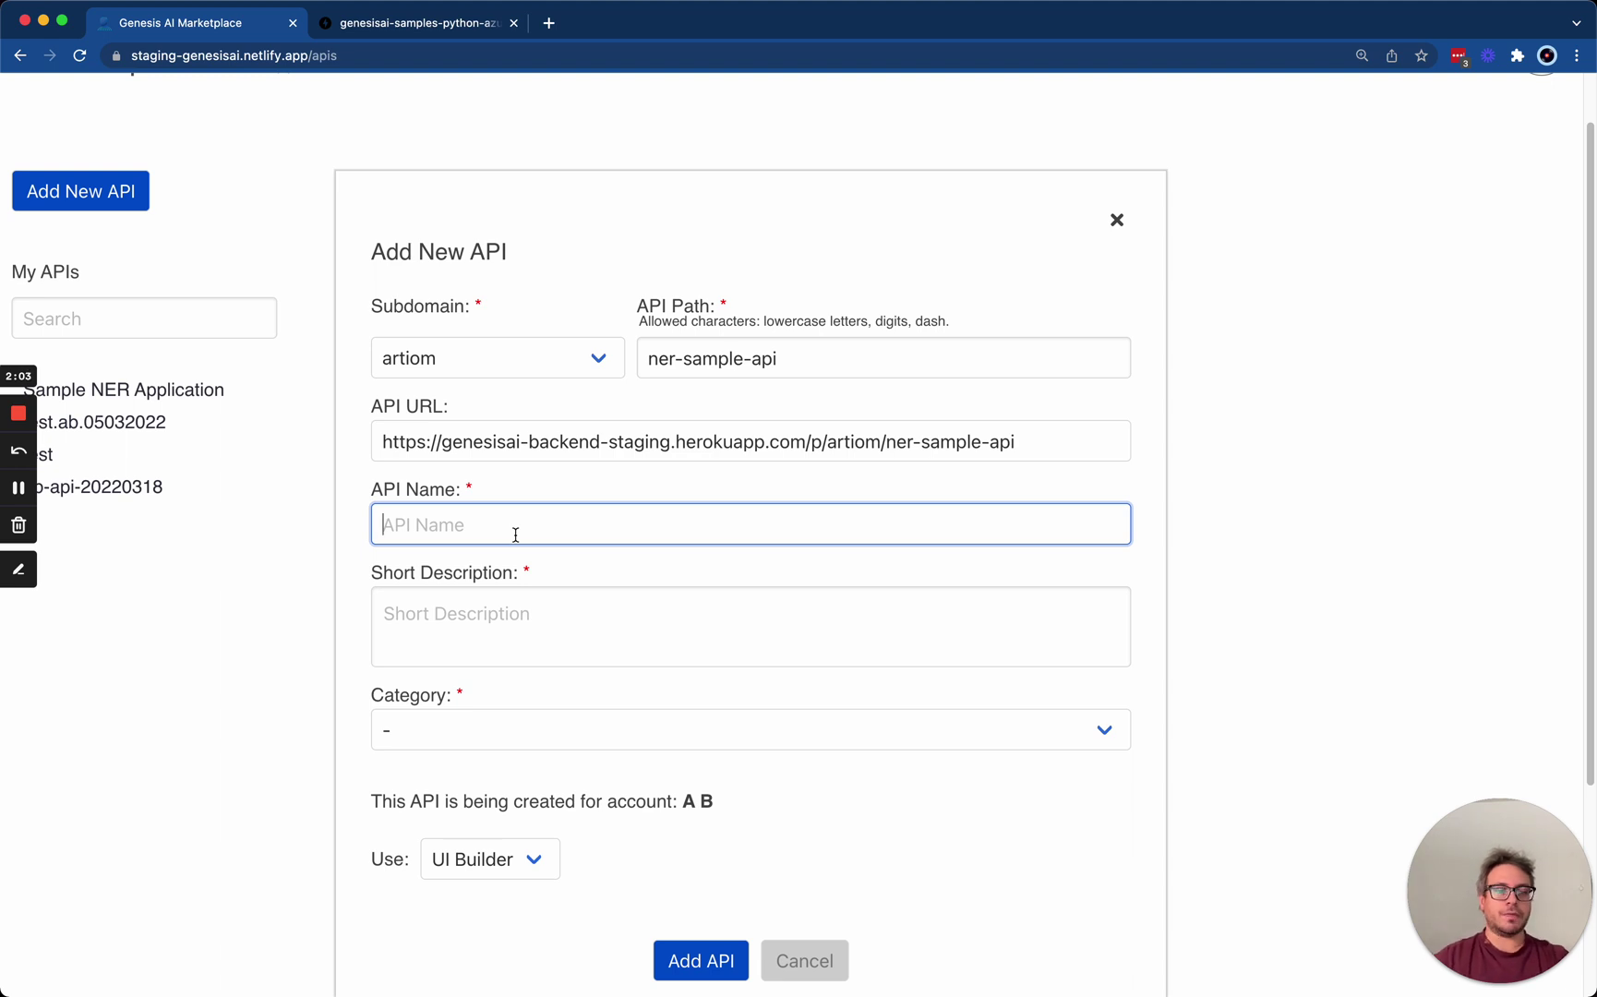
type("NER Sa")
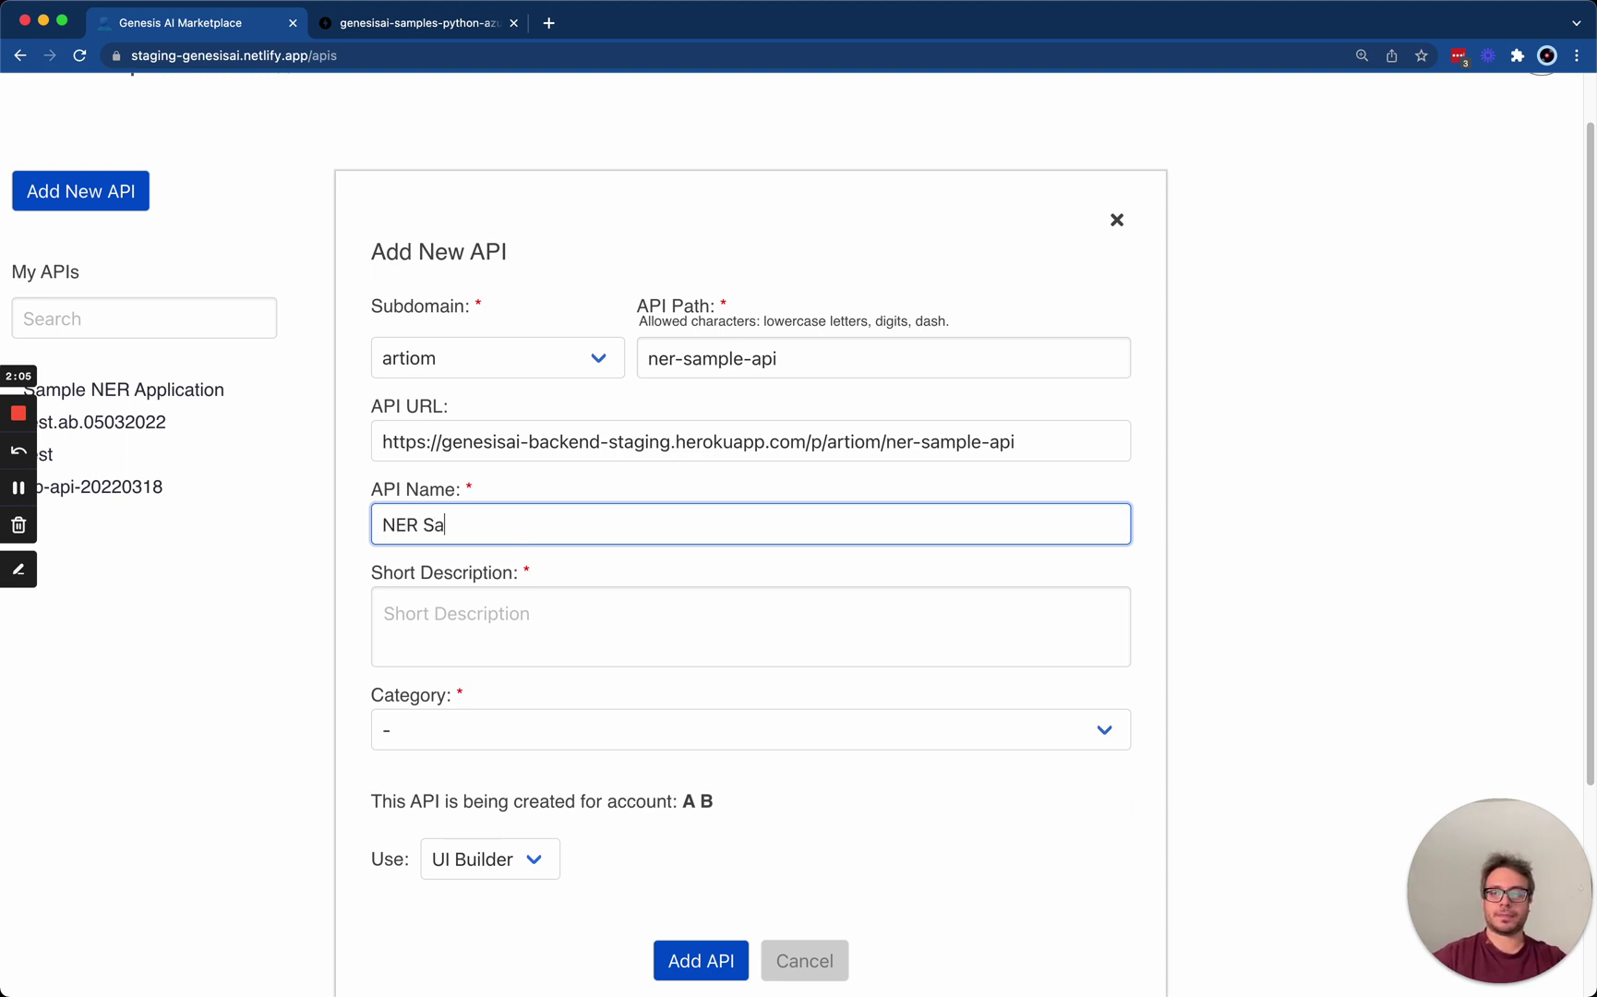
type("mple API")
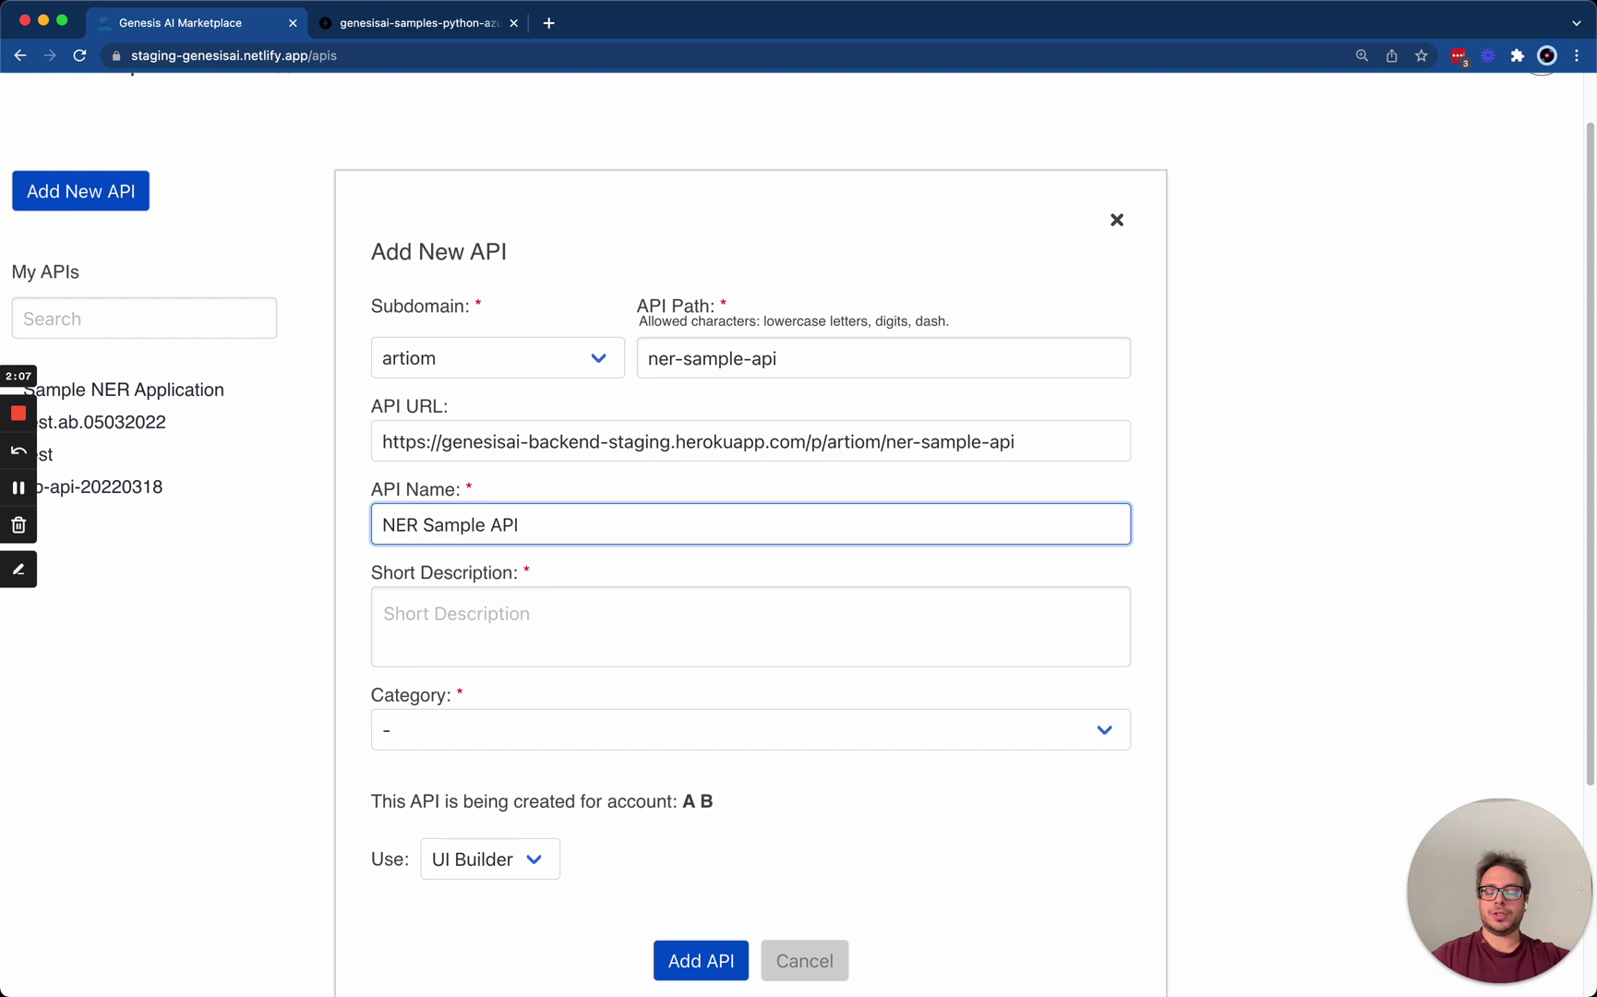
left_click_drag(546, 531, 370, 527)
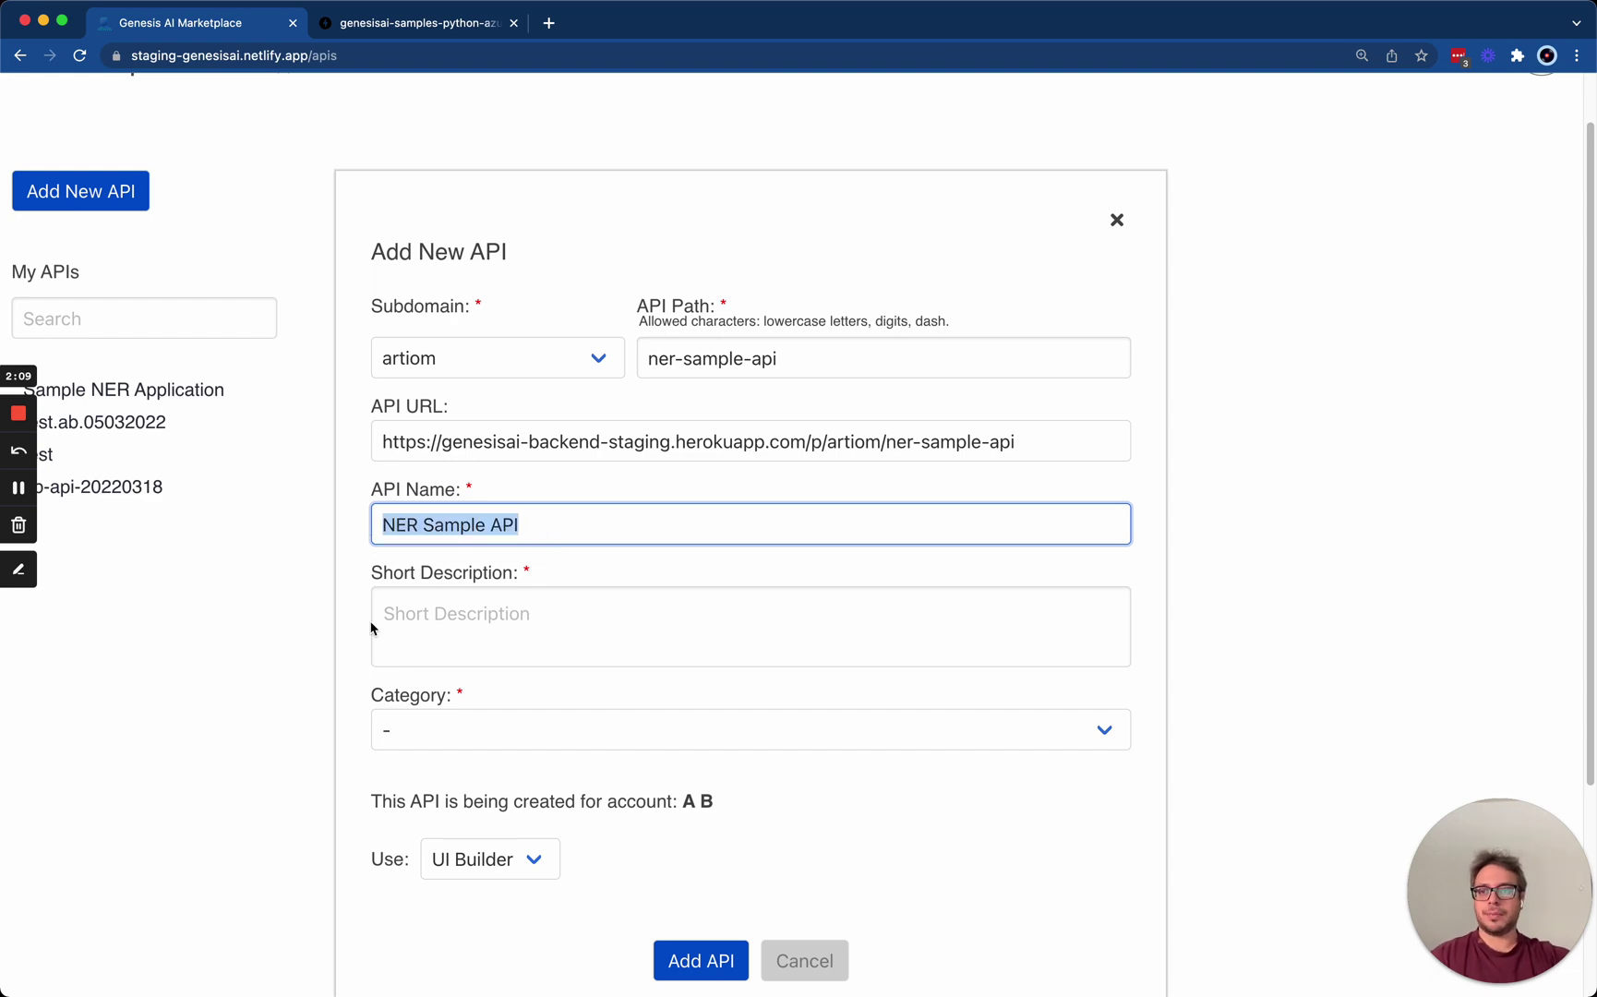
Step: Copy the Azure Search description sentence from the docs into Short Description
left_click(413, 24)
scroll(395, 294, "up", 10)
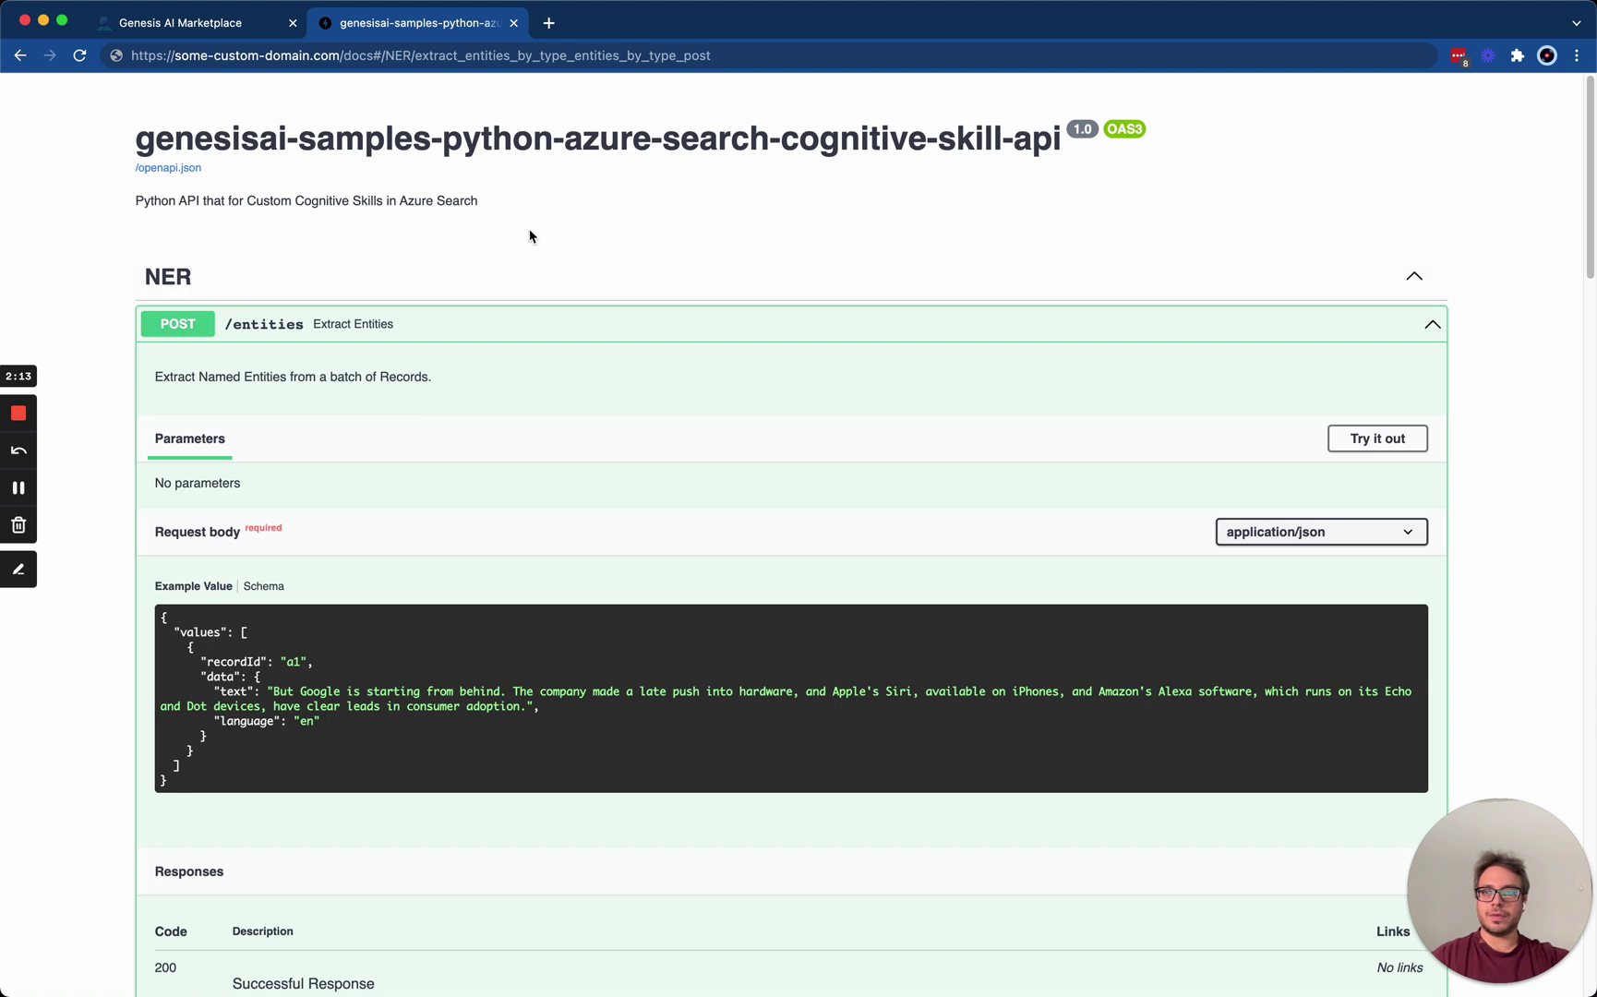
left_click_drag(514, 201, 139, 198)
key("cmd+c")
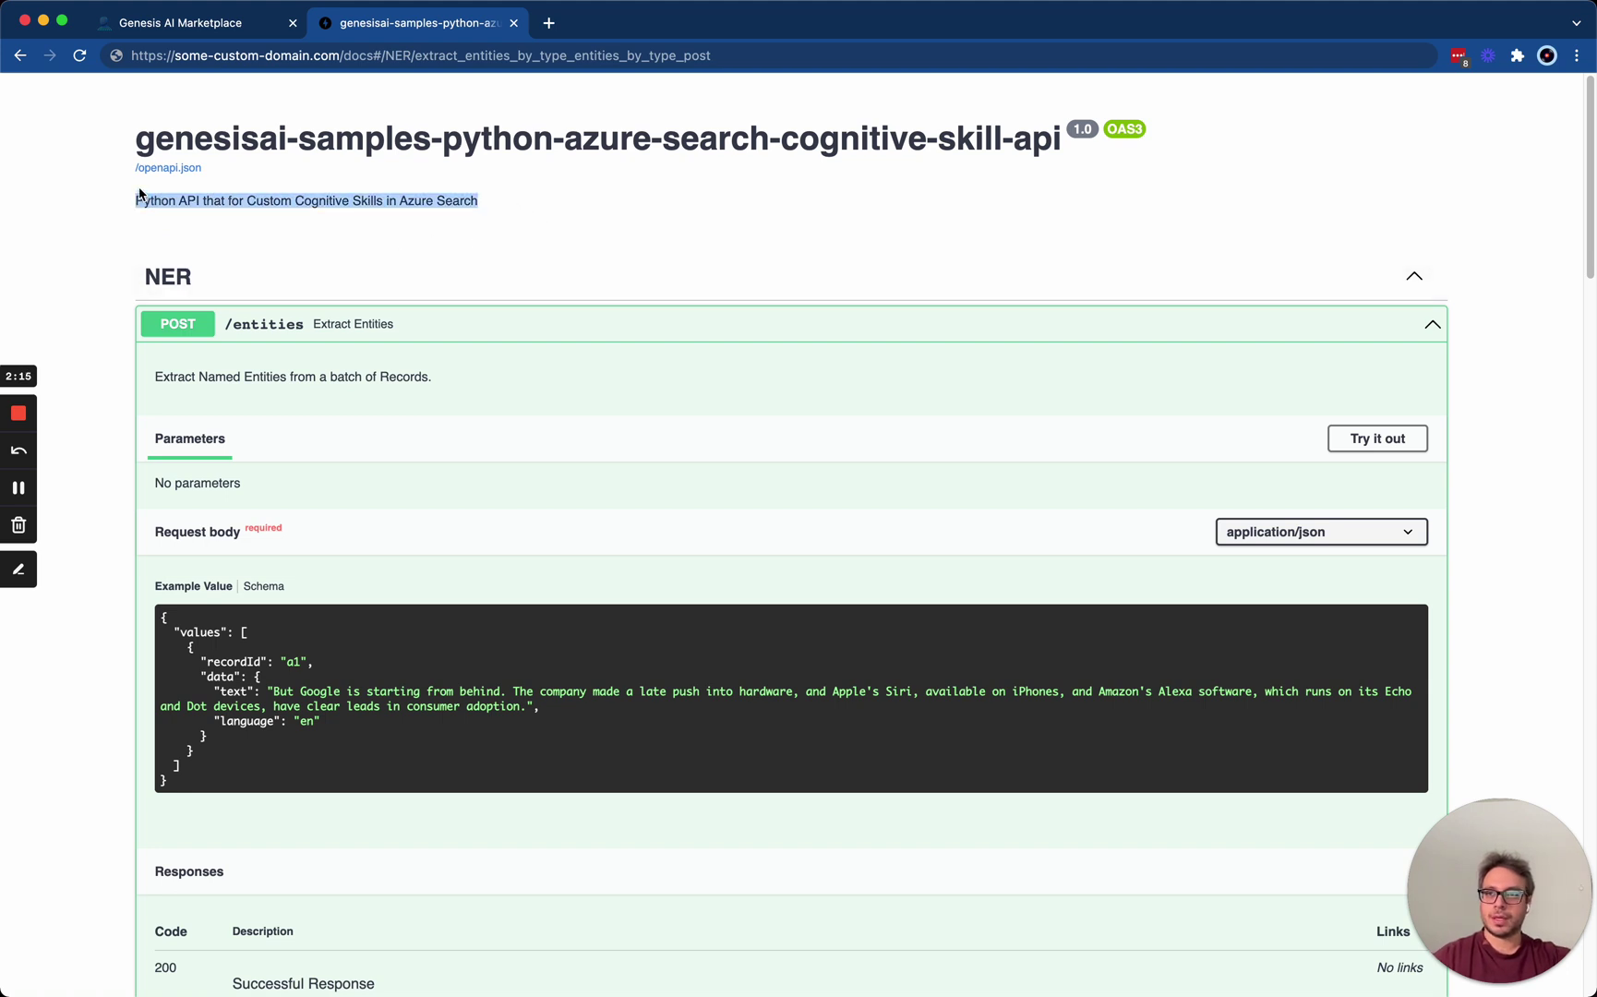
left_click(189, 24)
left_click(503, 651)
key("cmd+v")
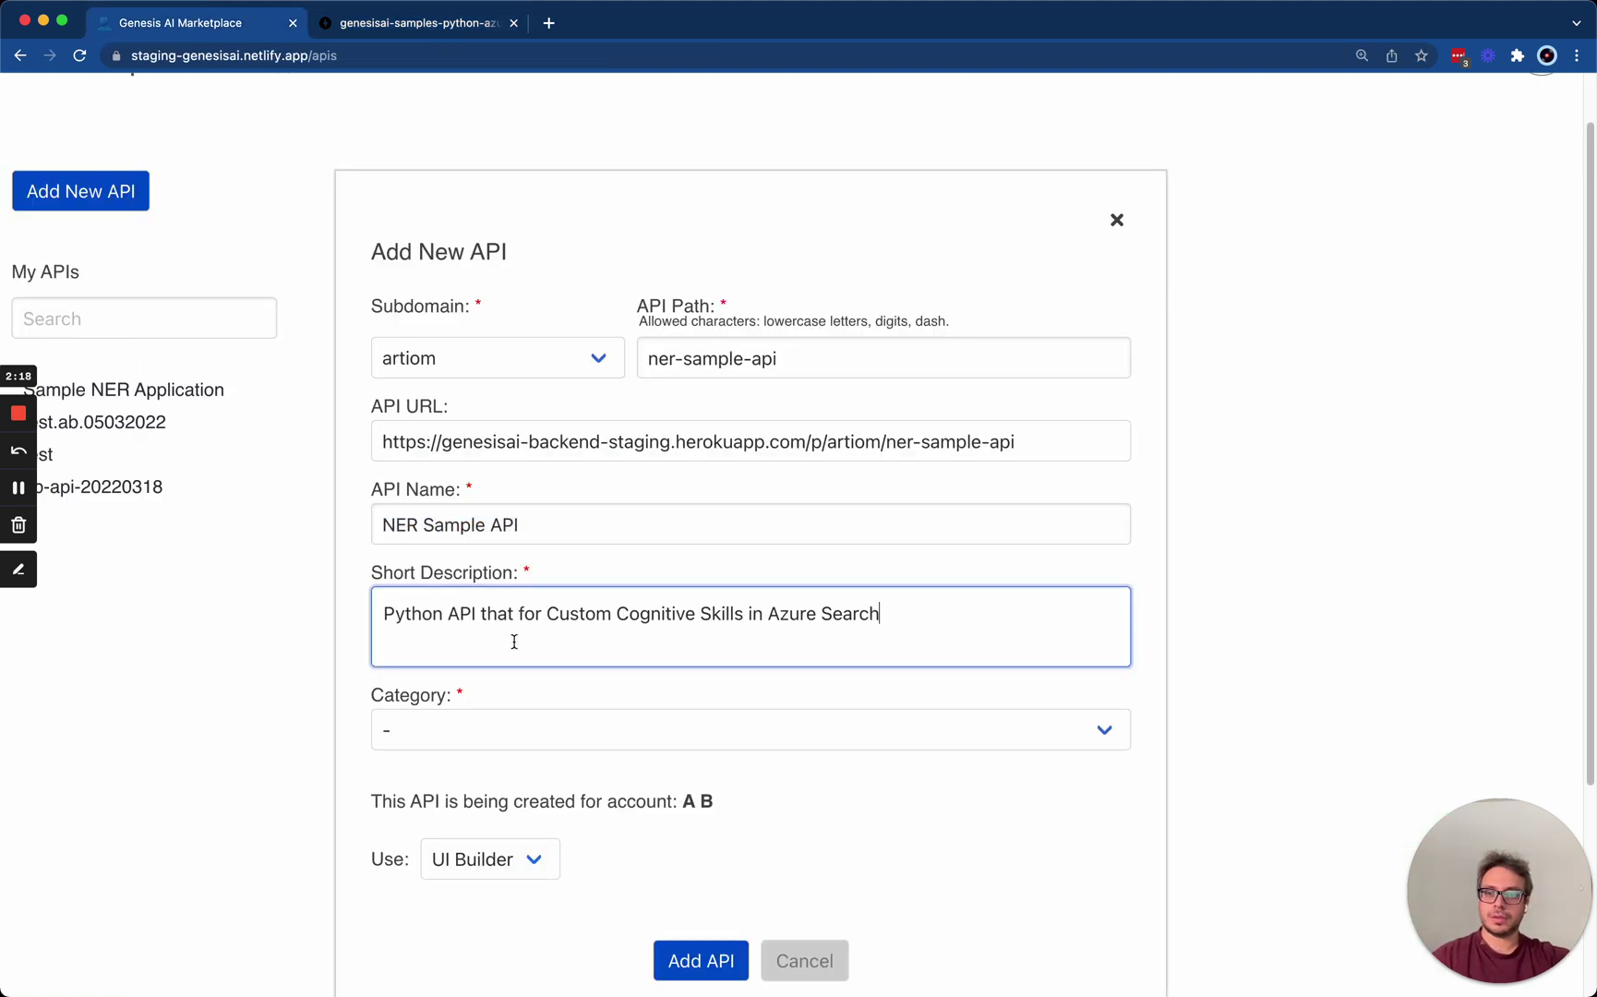
Step: Set the API's Category to Communication
left_click(490, 743)
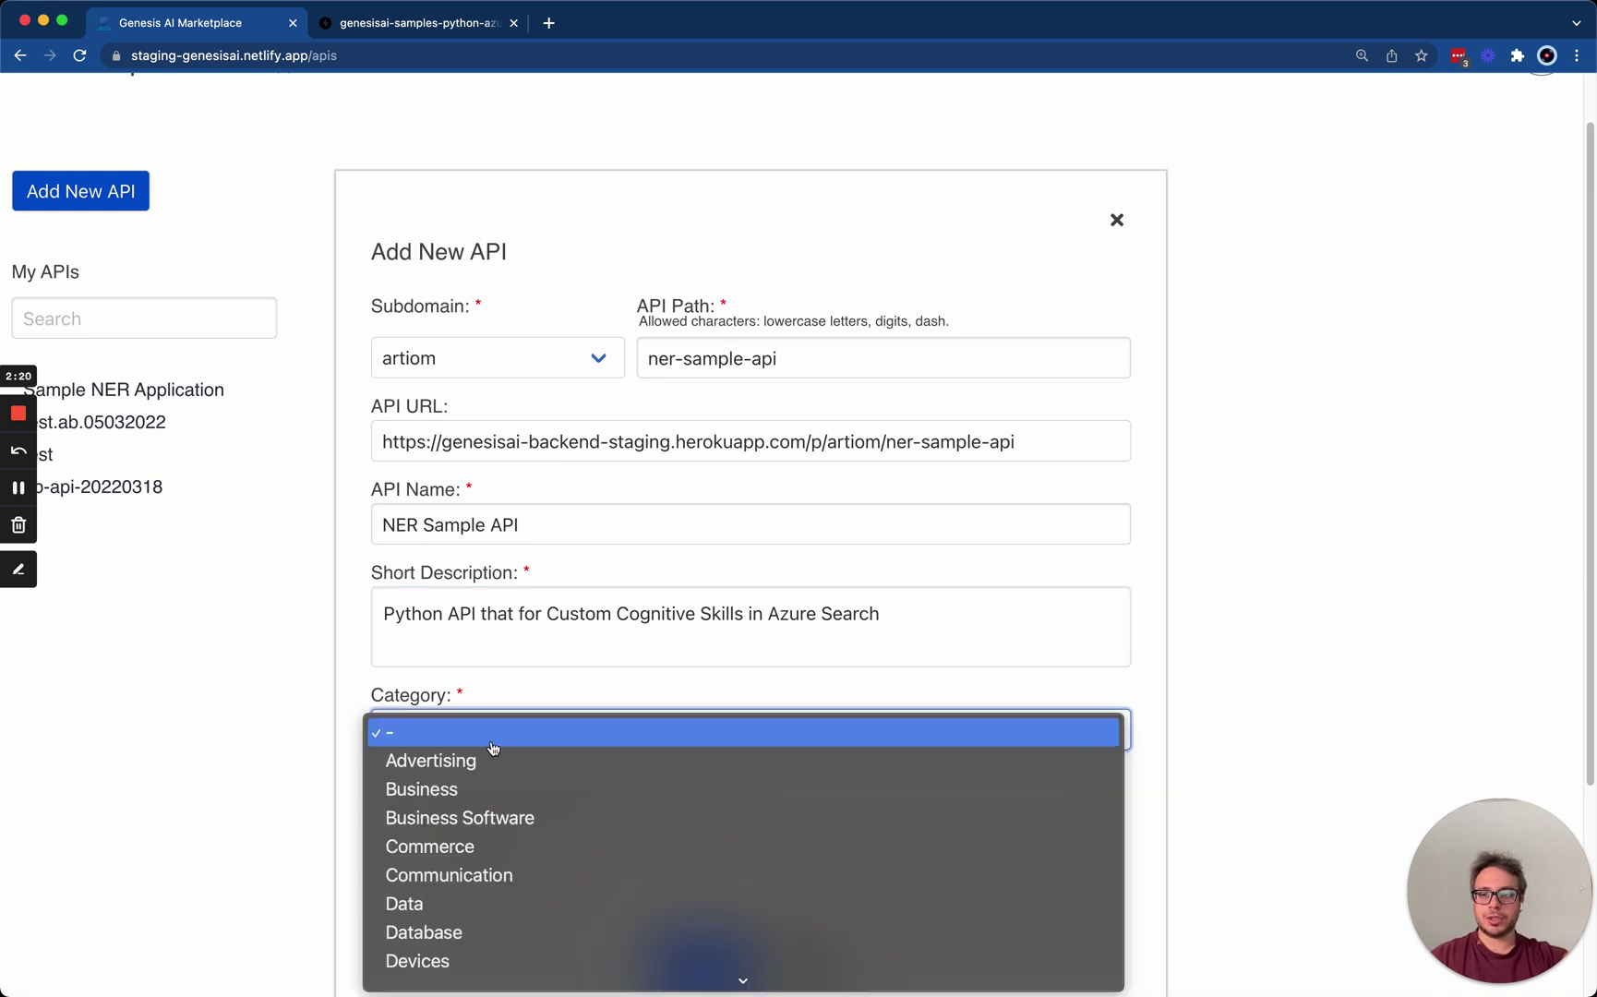
scroll(406, 753, "down", 5)
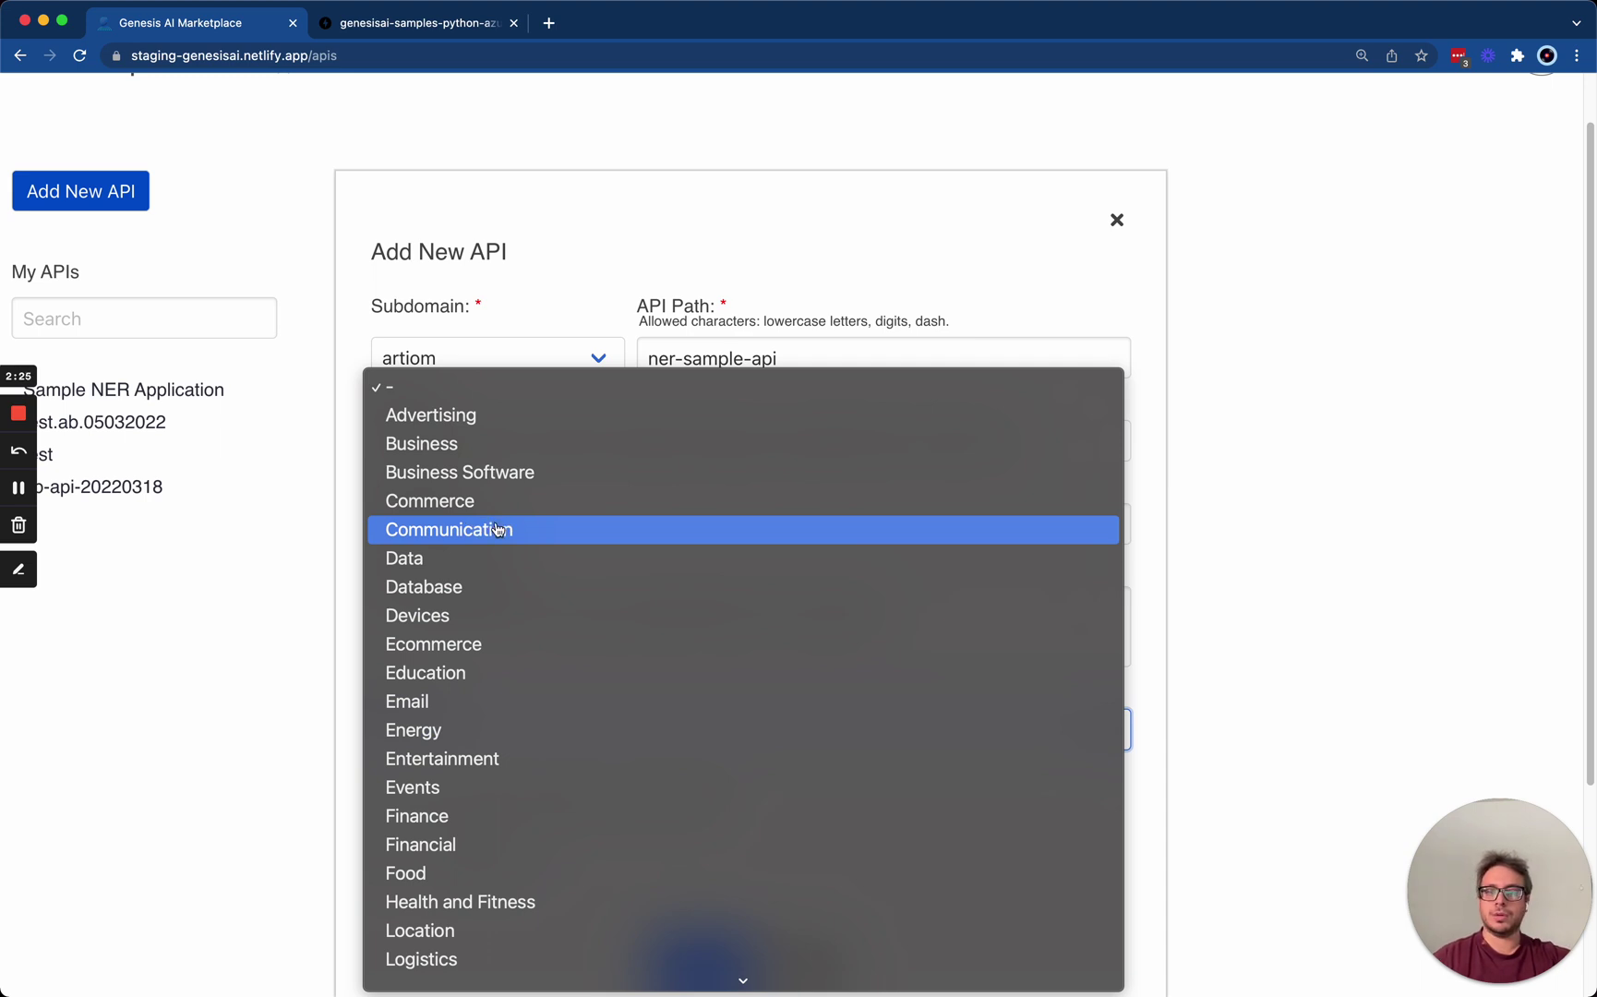
left_click(501, 532)
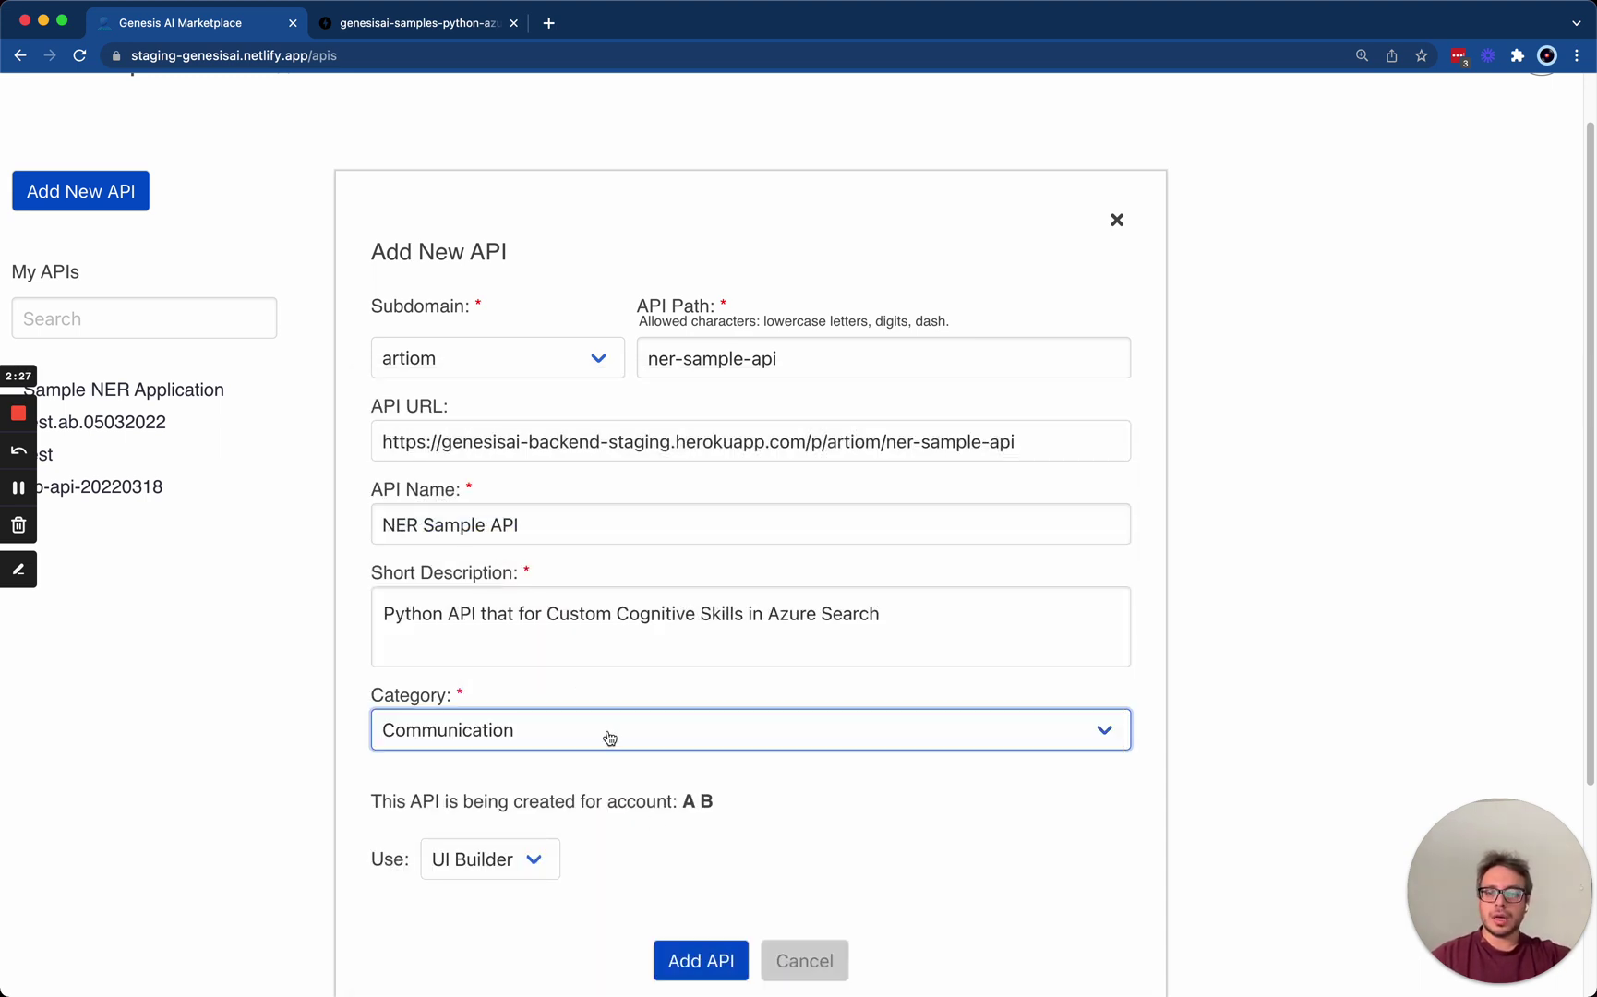
Step: Add the API and advance to the Add a base URL step, version 1.0.0
left_click(704, 958)
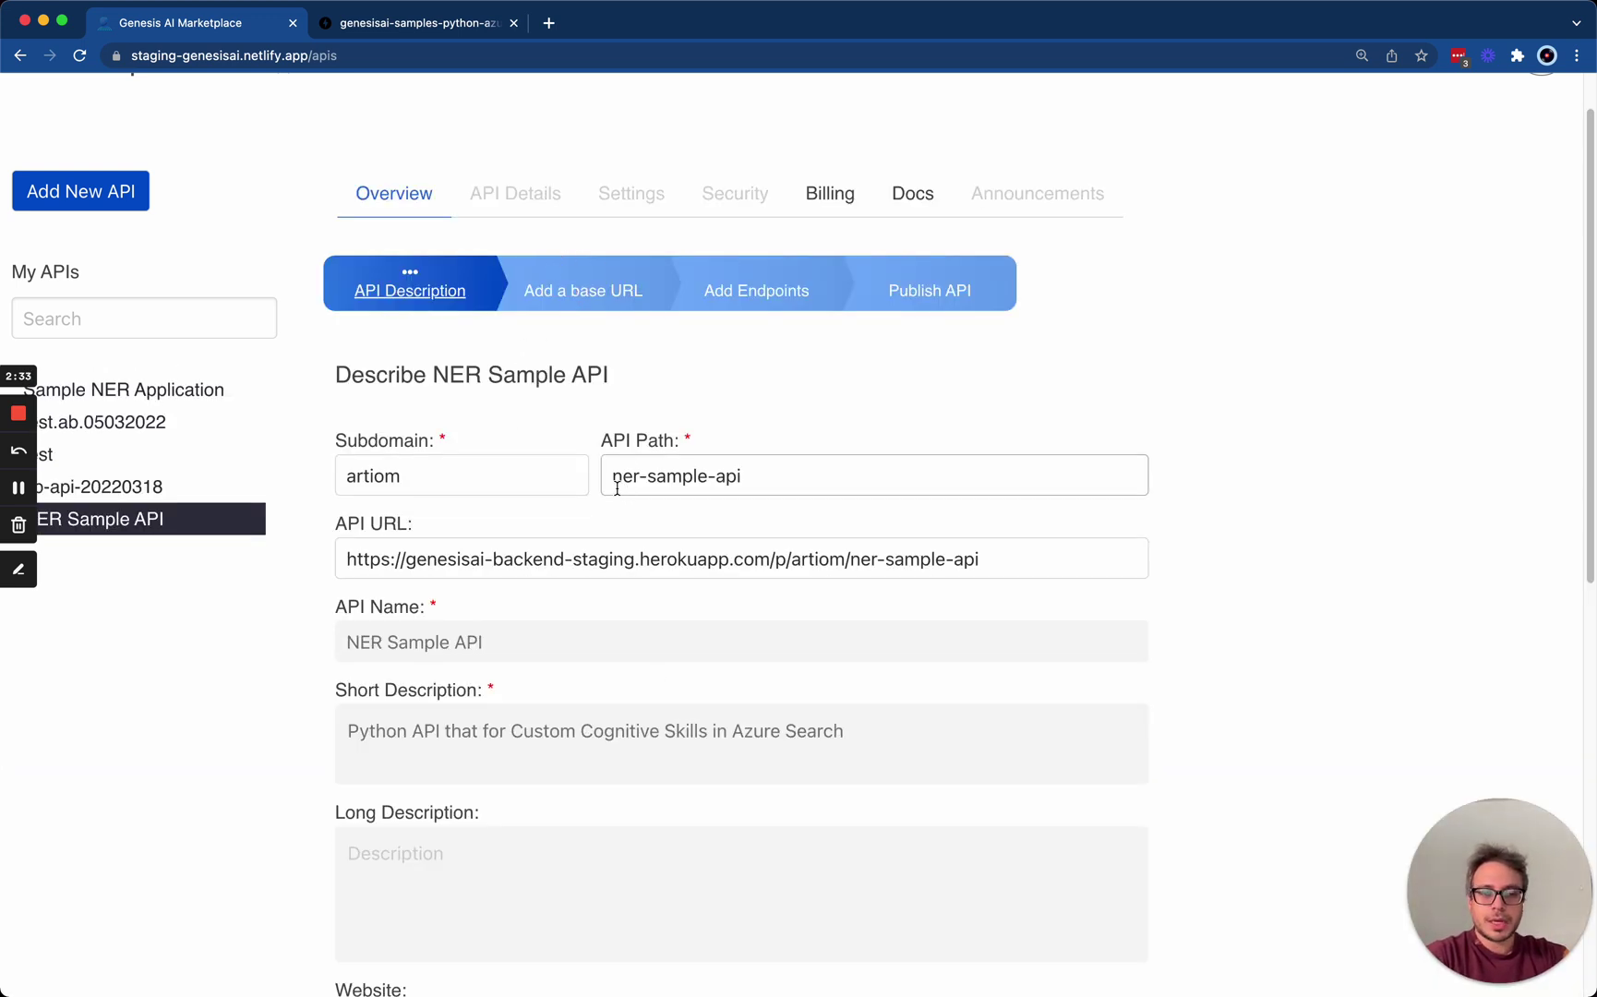
scroll(568, 457, "down", 3)
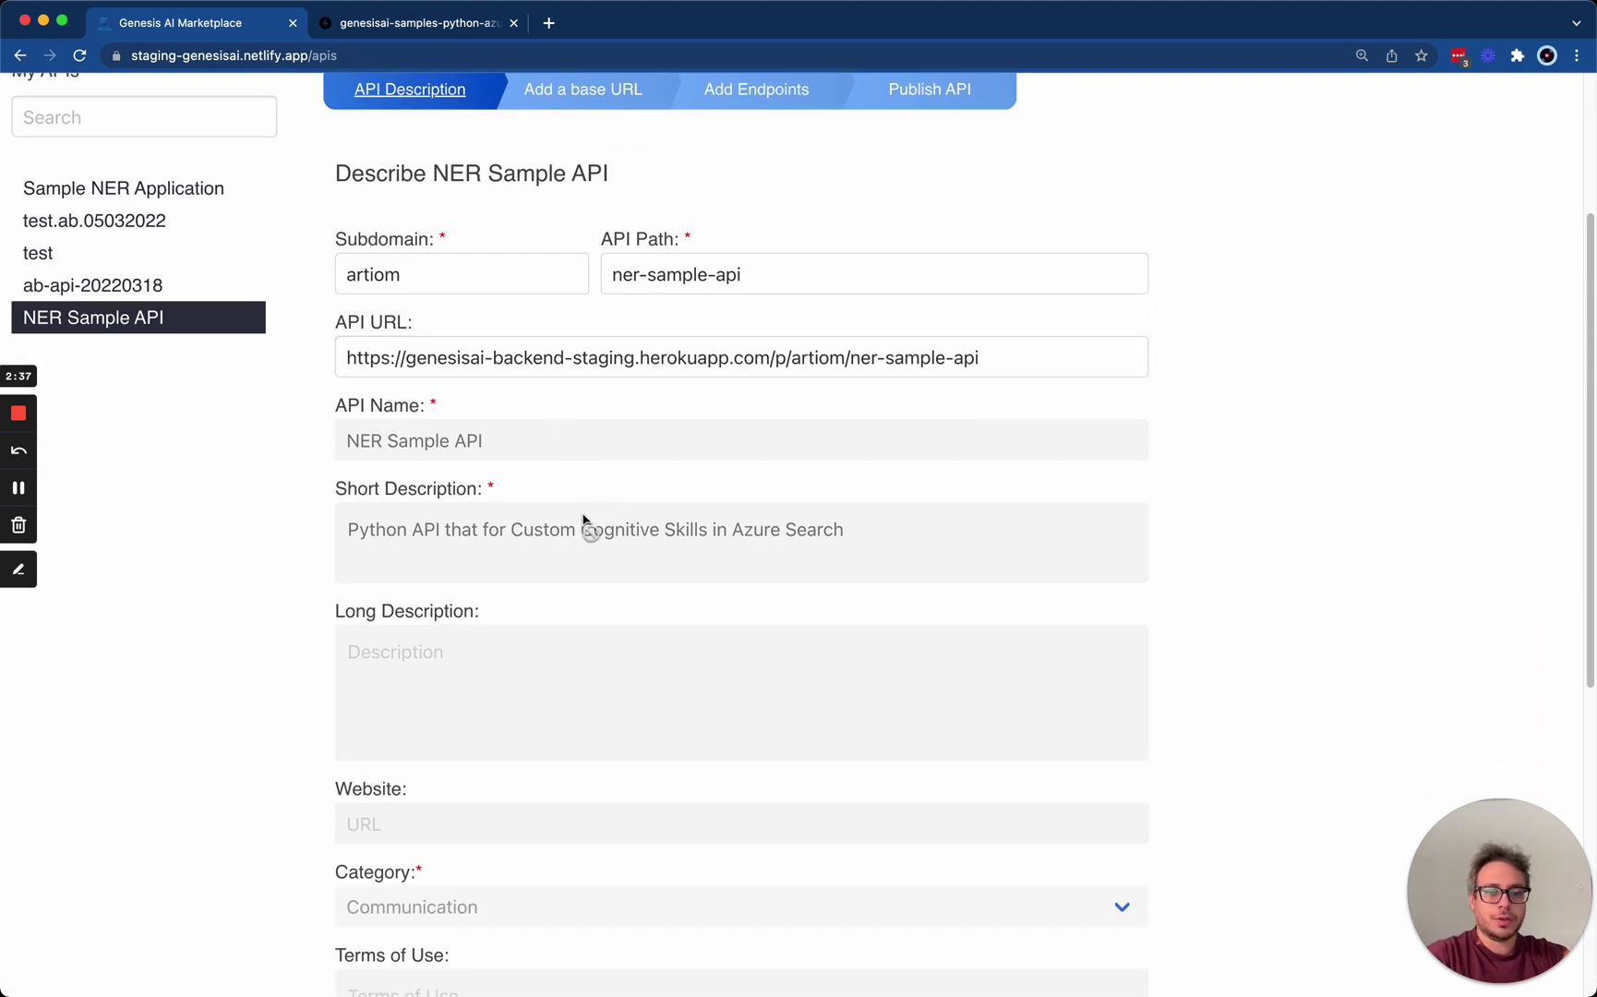
scroll(648, 439, "up", 1)
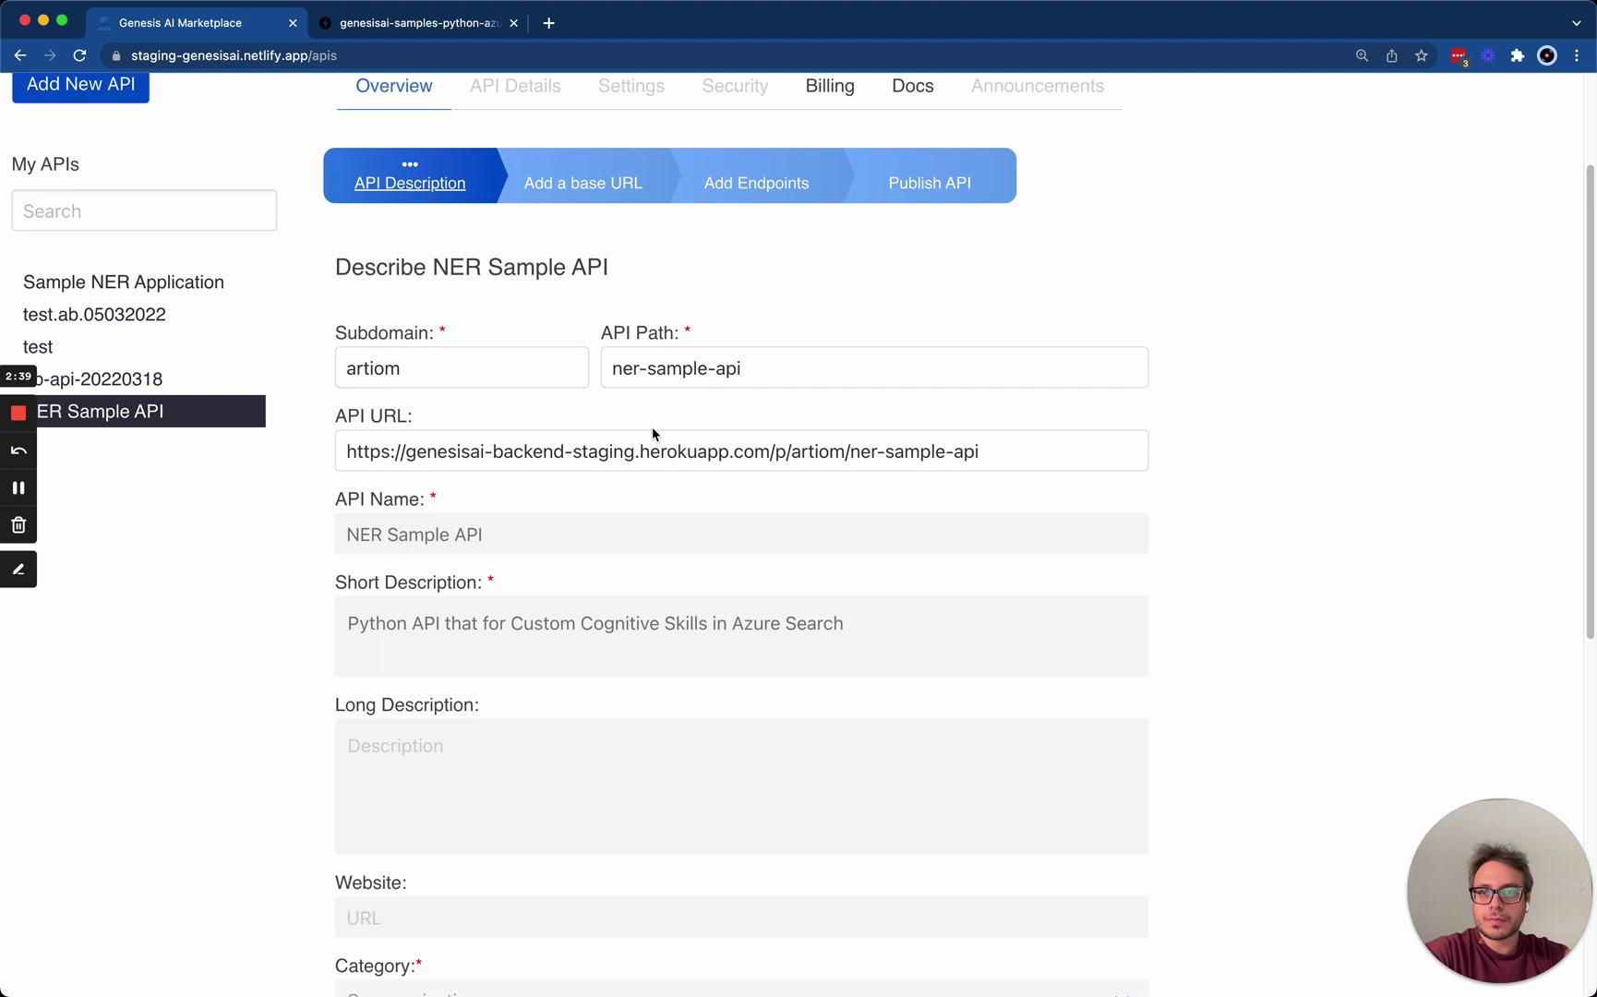
left_click(581, 188)
scroll(568, 277, "down", 1)
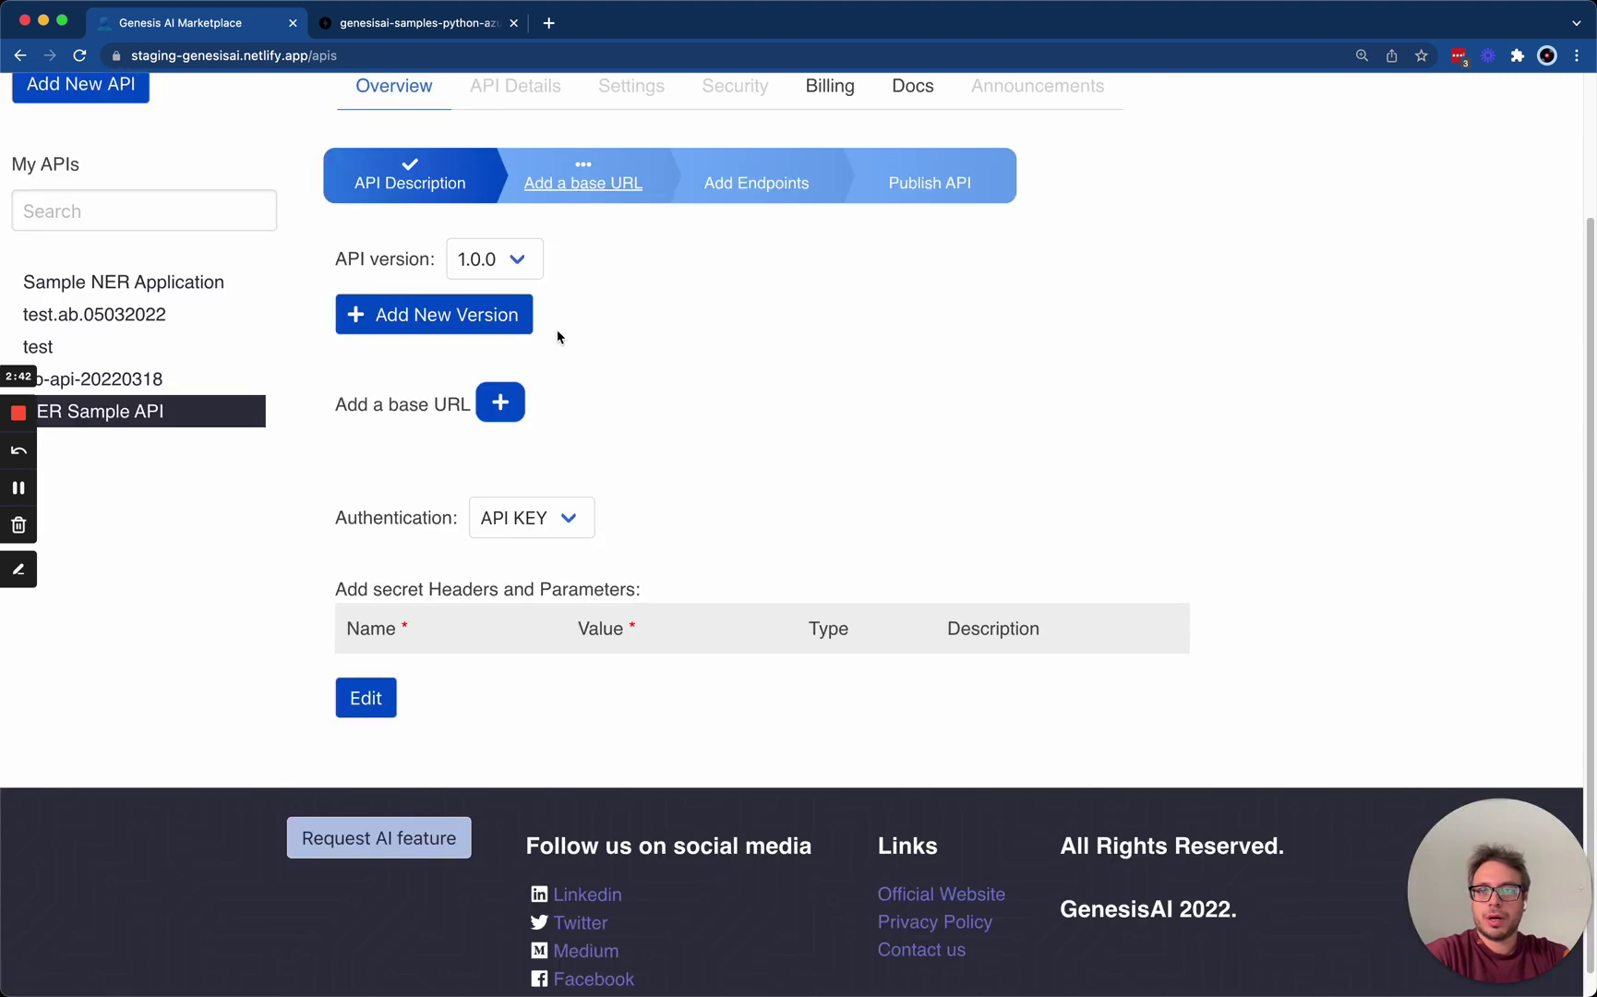
Step: Start a new base URL and copy the domain from the Swagger page's address
left_click(513, 407)
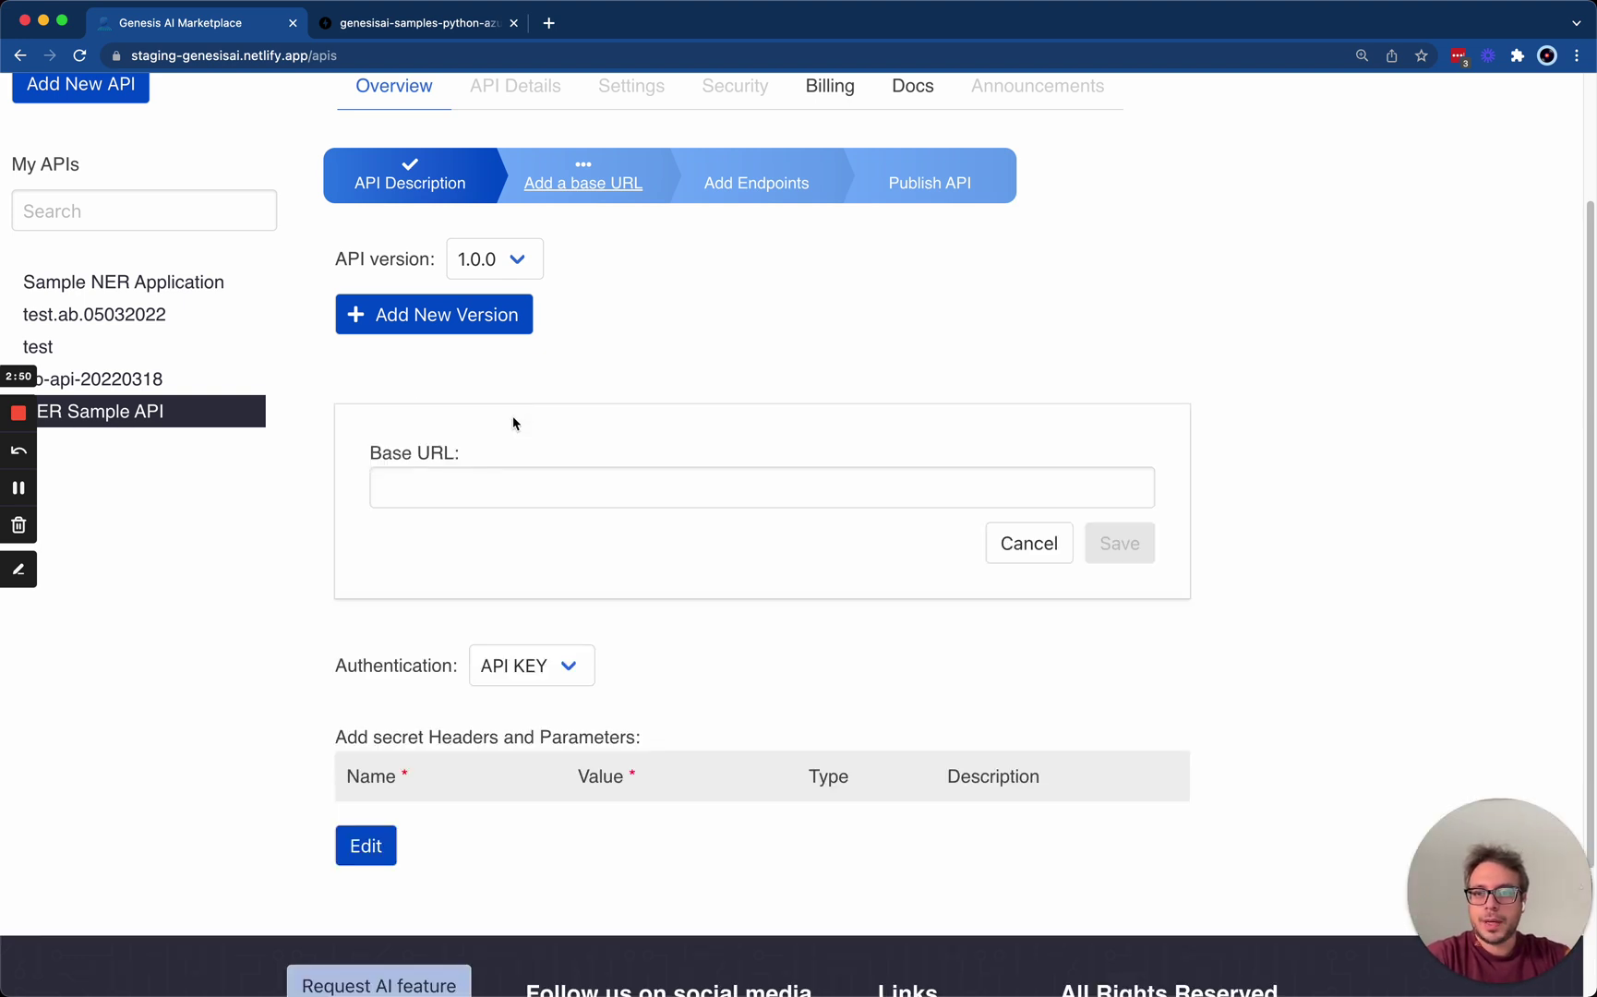
left_click(436, 31)
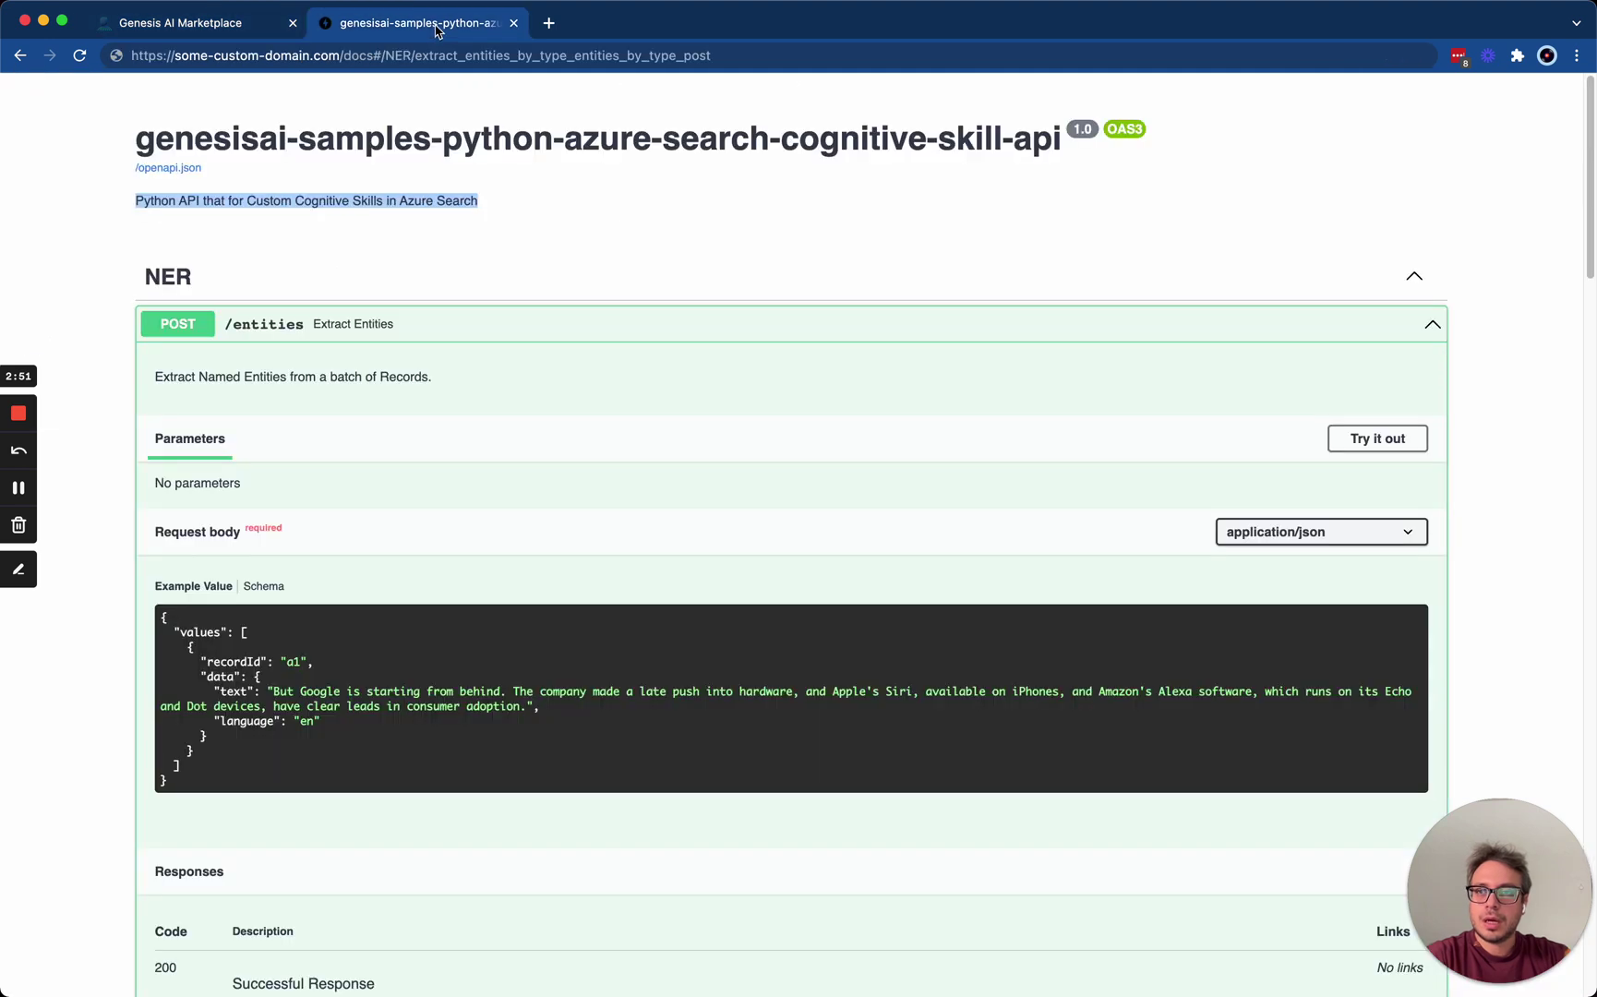
left_click(339, 54)
left_click_drag(339, 55, 126, 53)
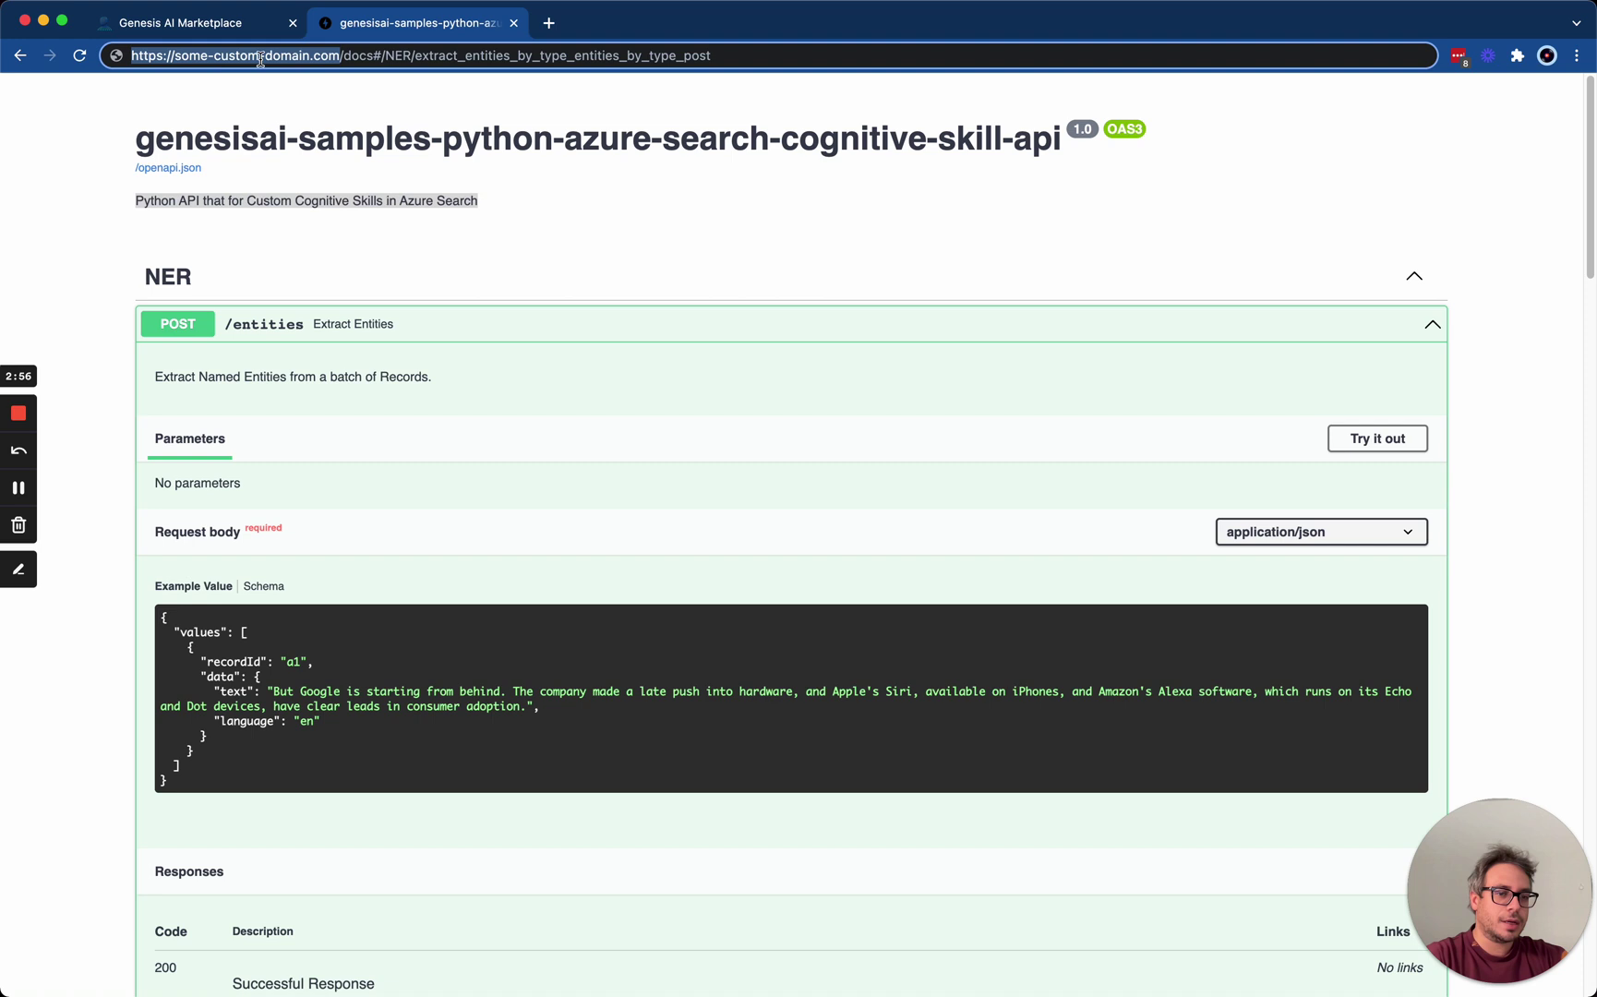
right_click(207, 74)
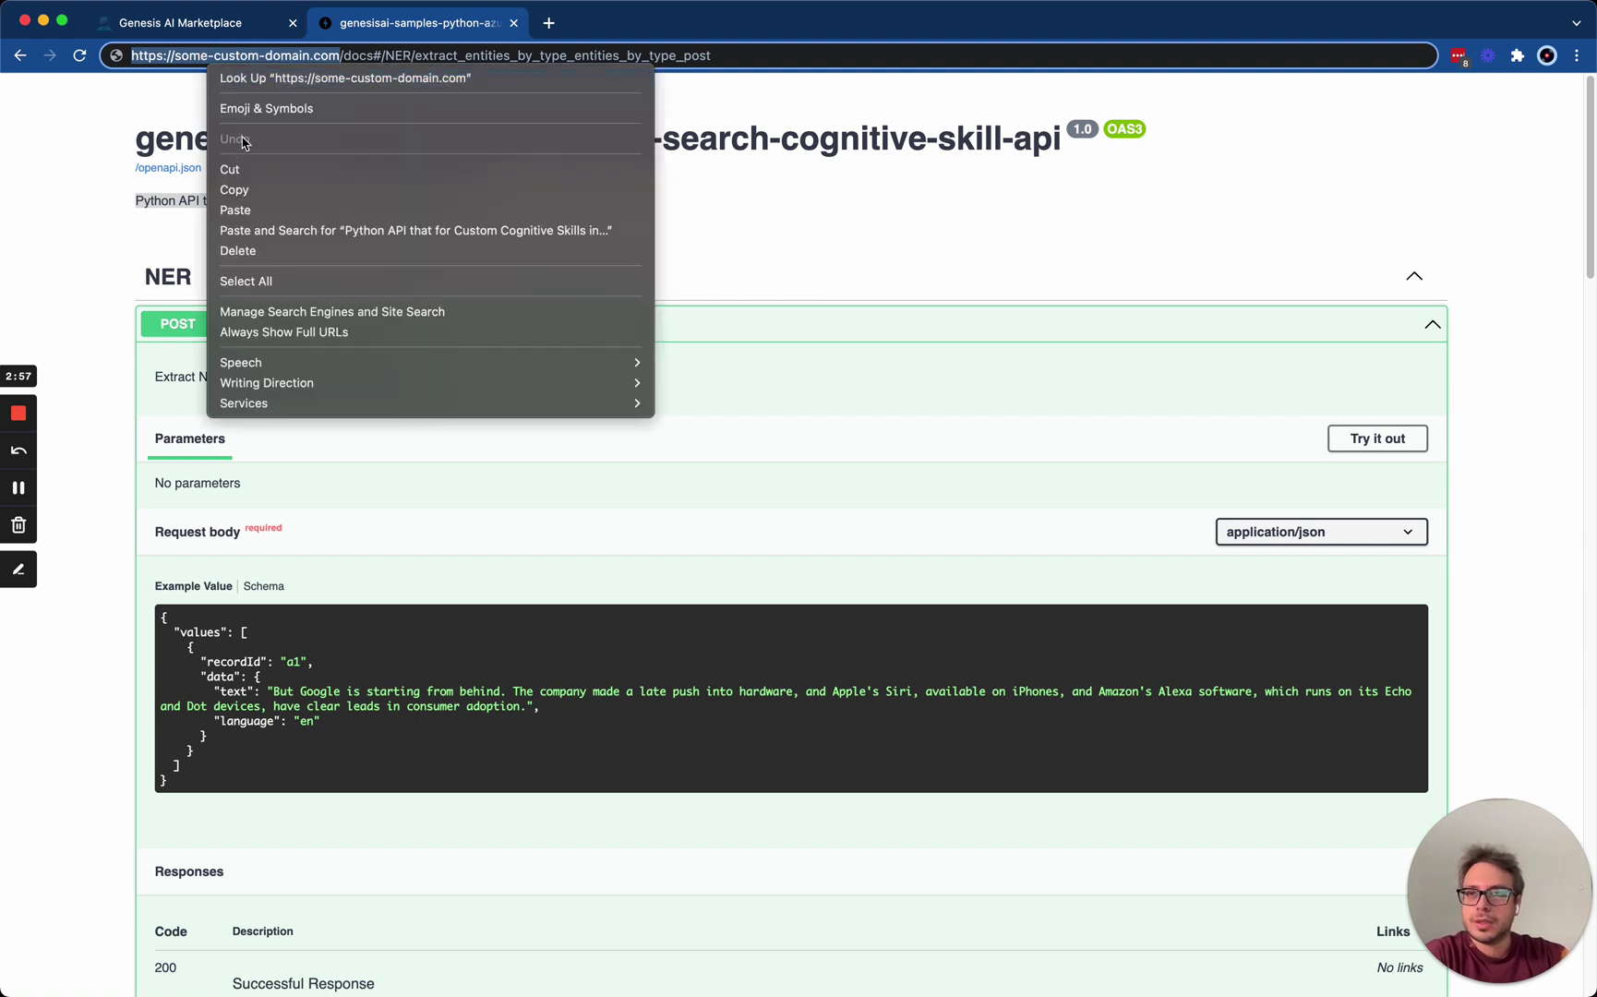
left_click(255, 189)
left_click(212, 26)
left_click(616, 473)
right_click(618, 472)
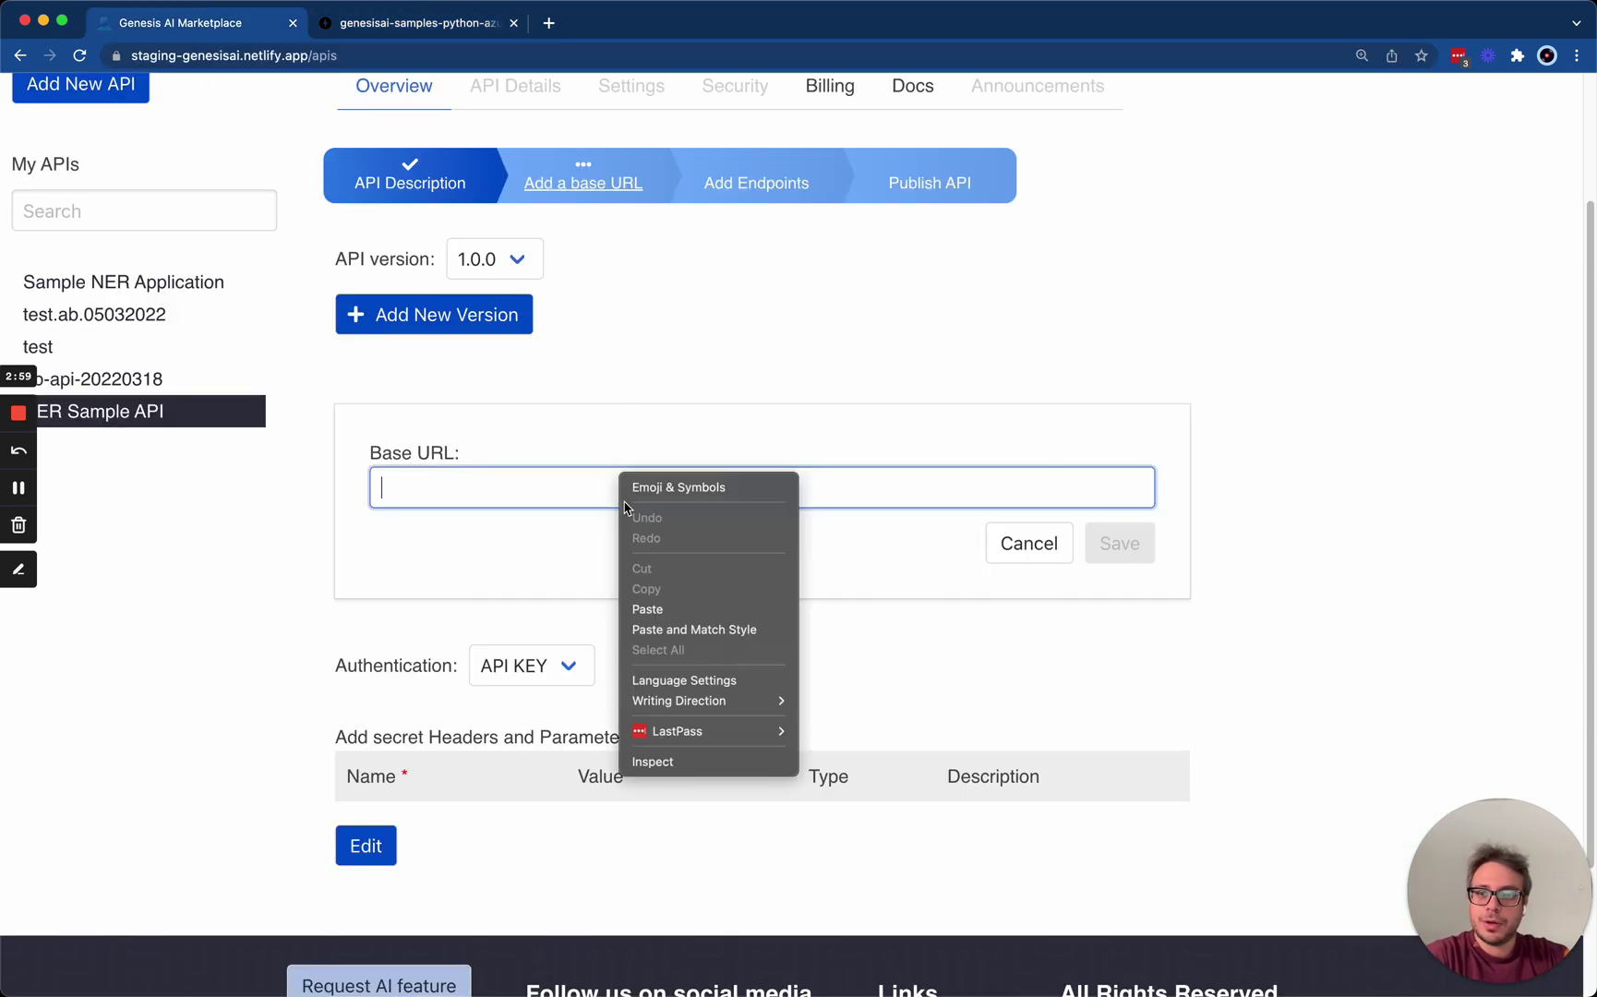
left_click(694, 611)
left_click(1119, 543)
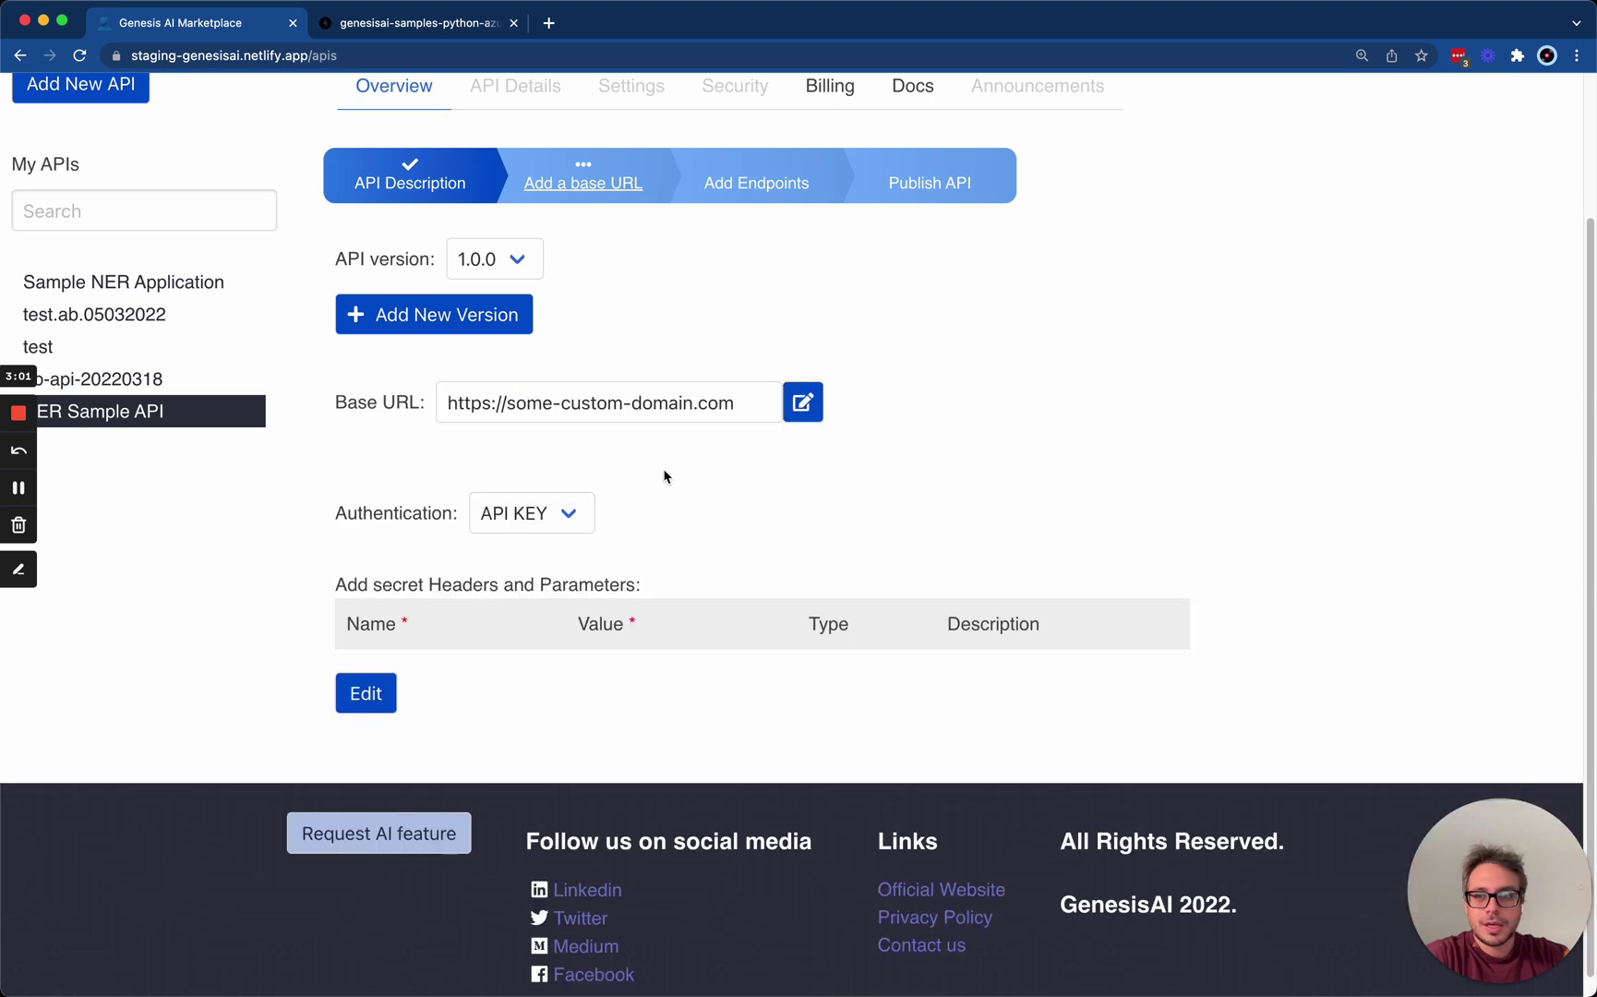
left_click_drag(337, 585, 668, 589)
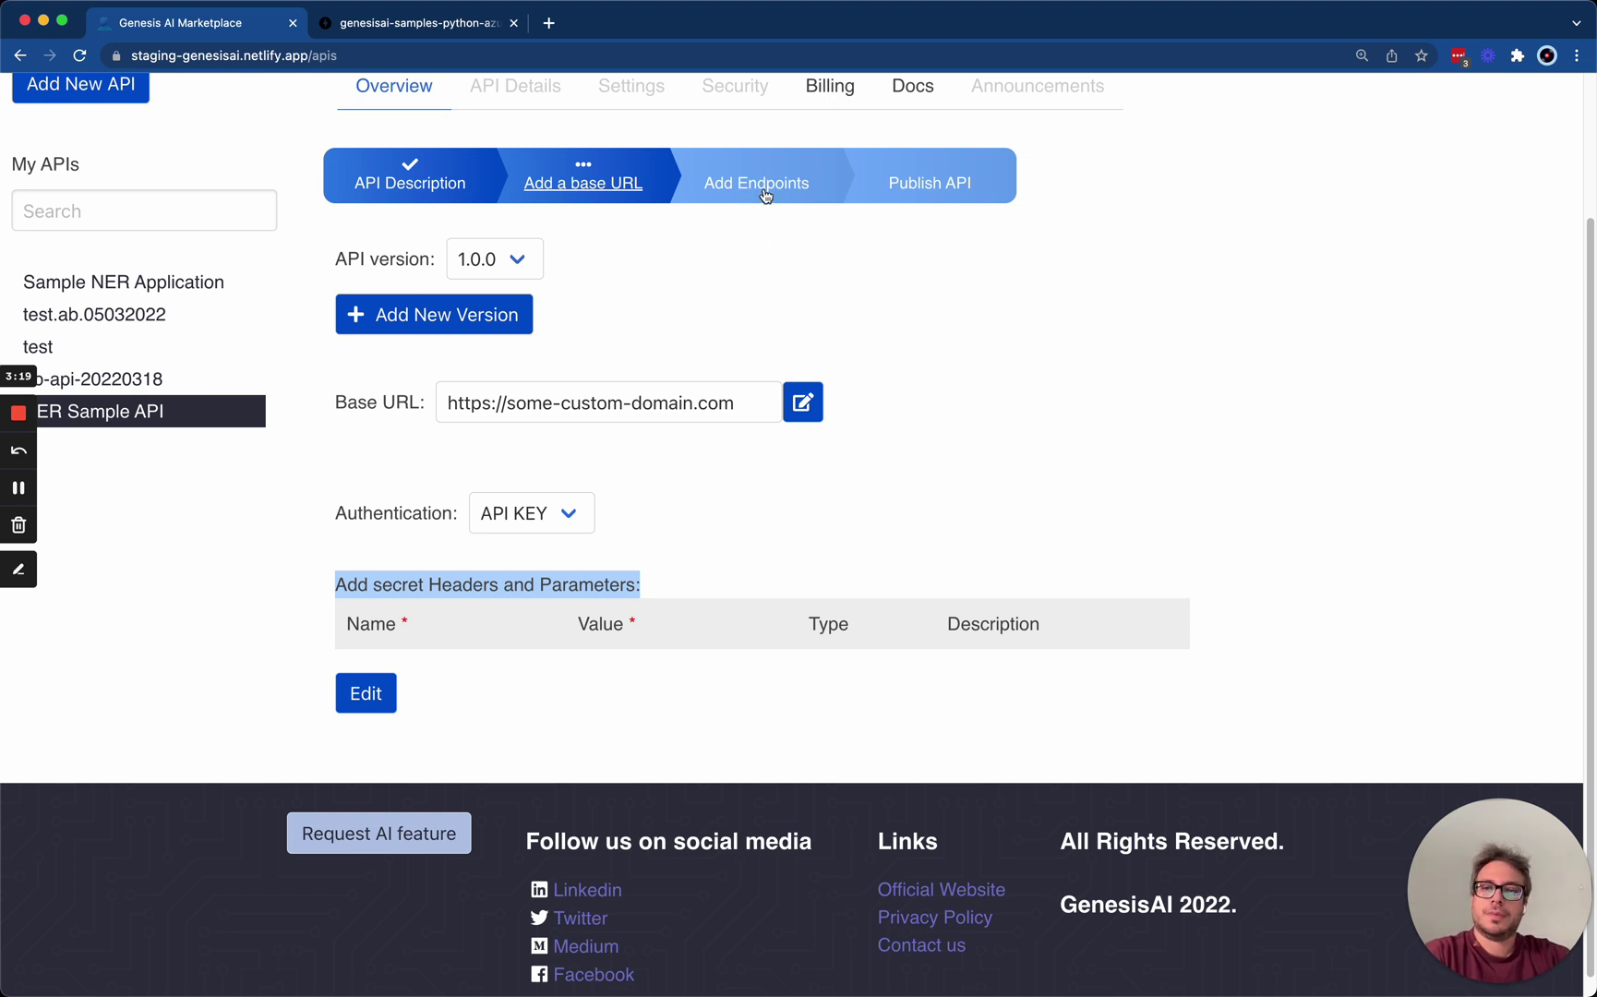
left_click(729, 177)
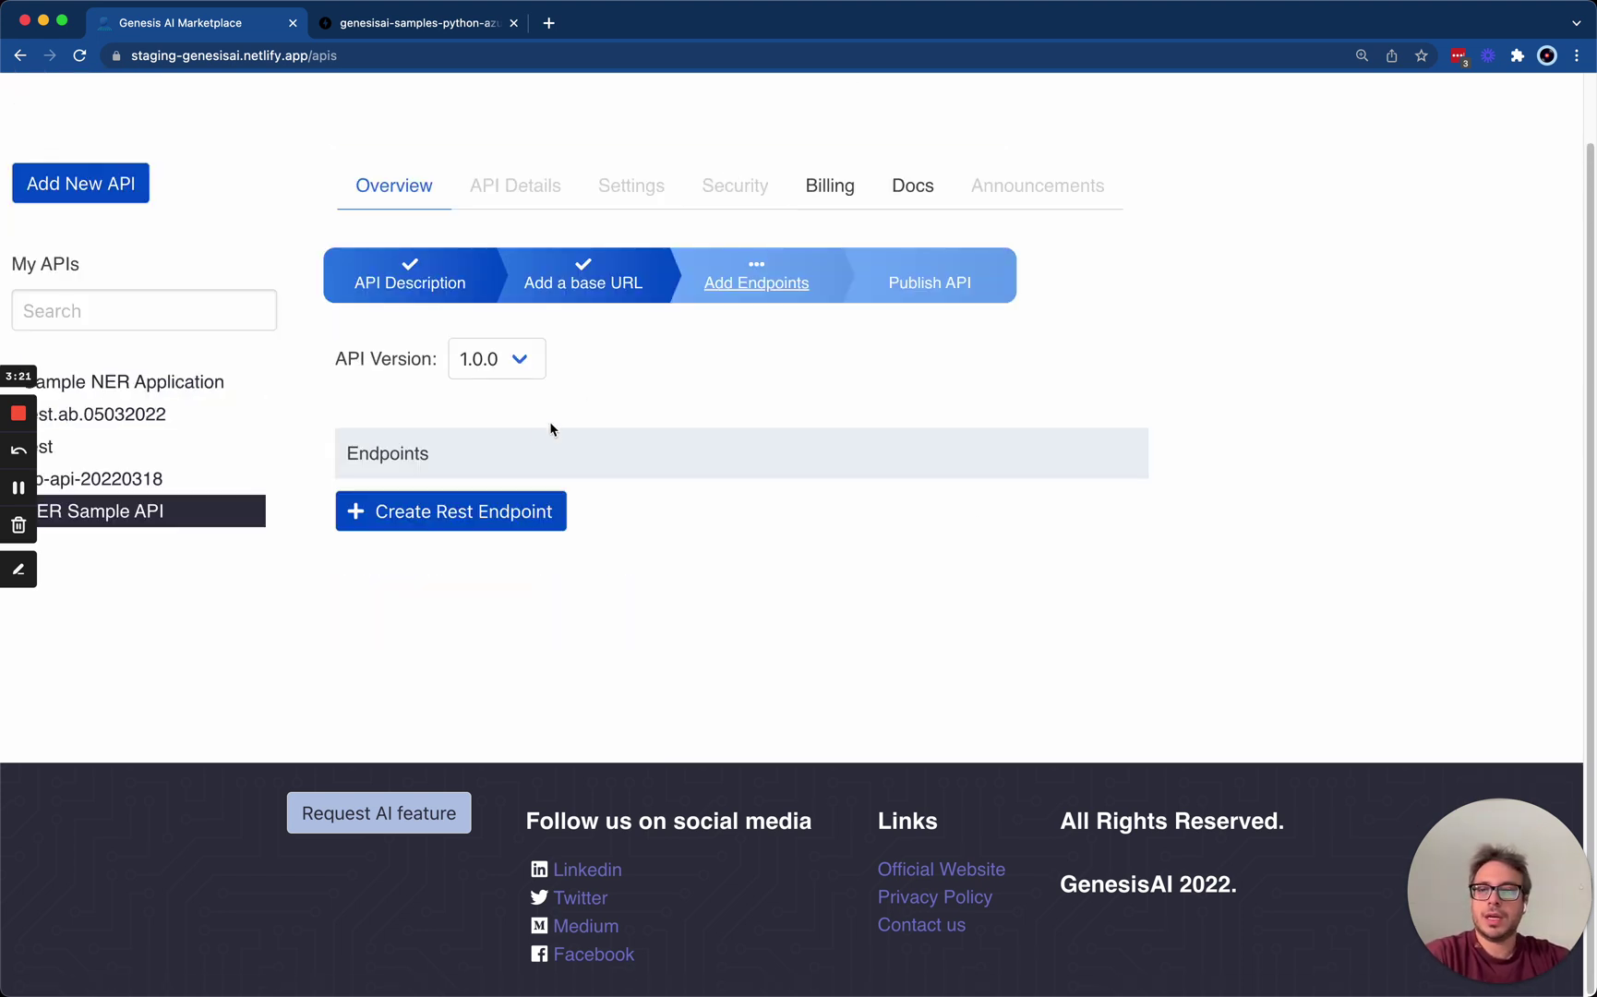
left_click(431, 25)
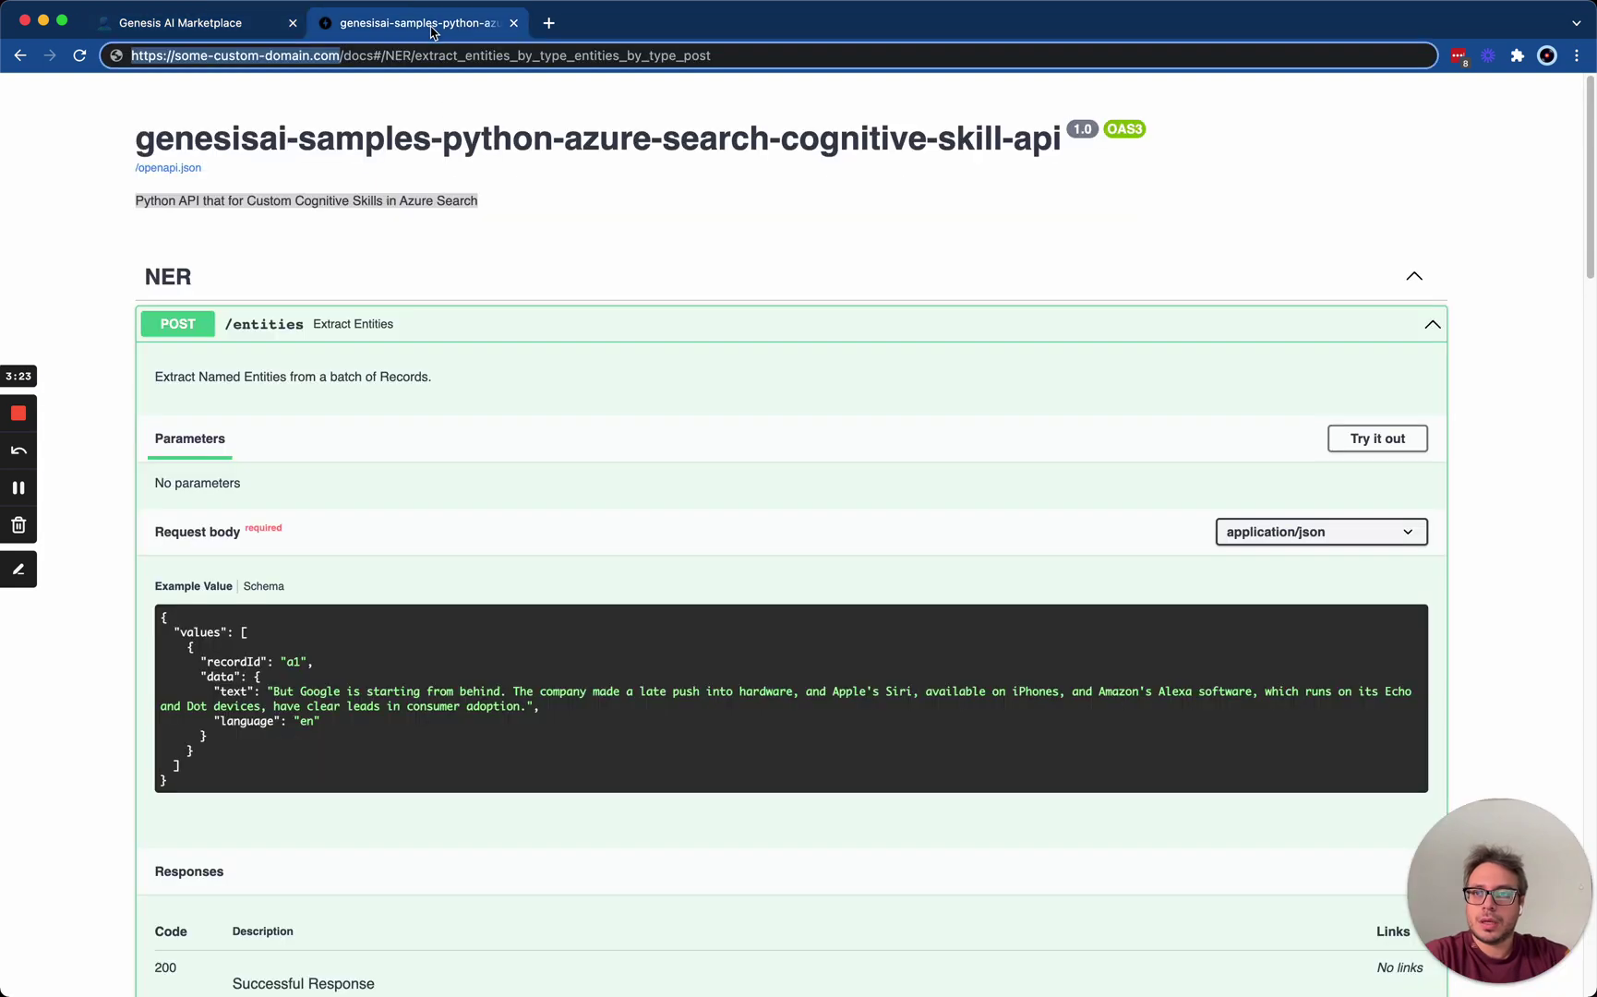
scroll(443, 350, "down", 12)
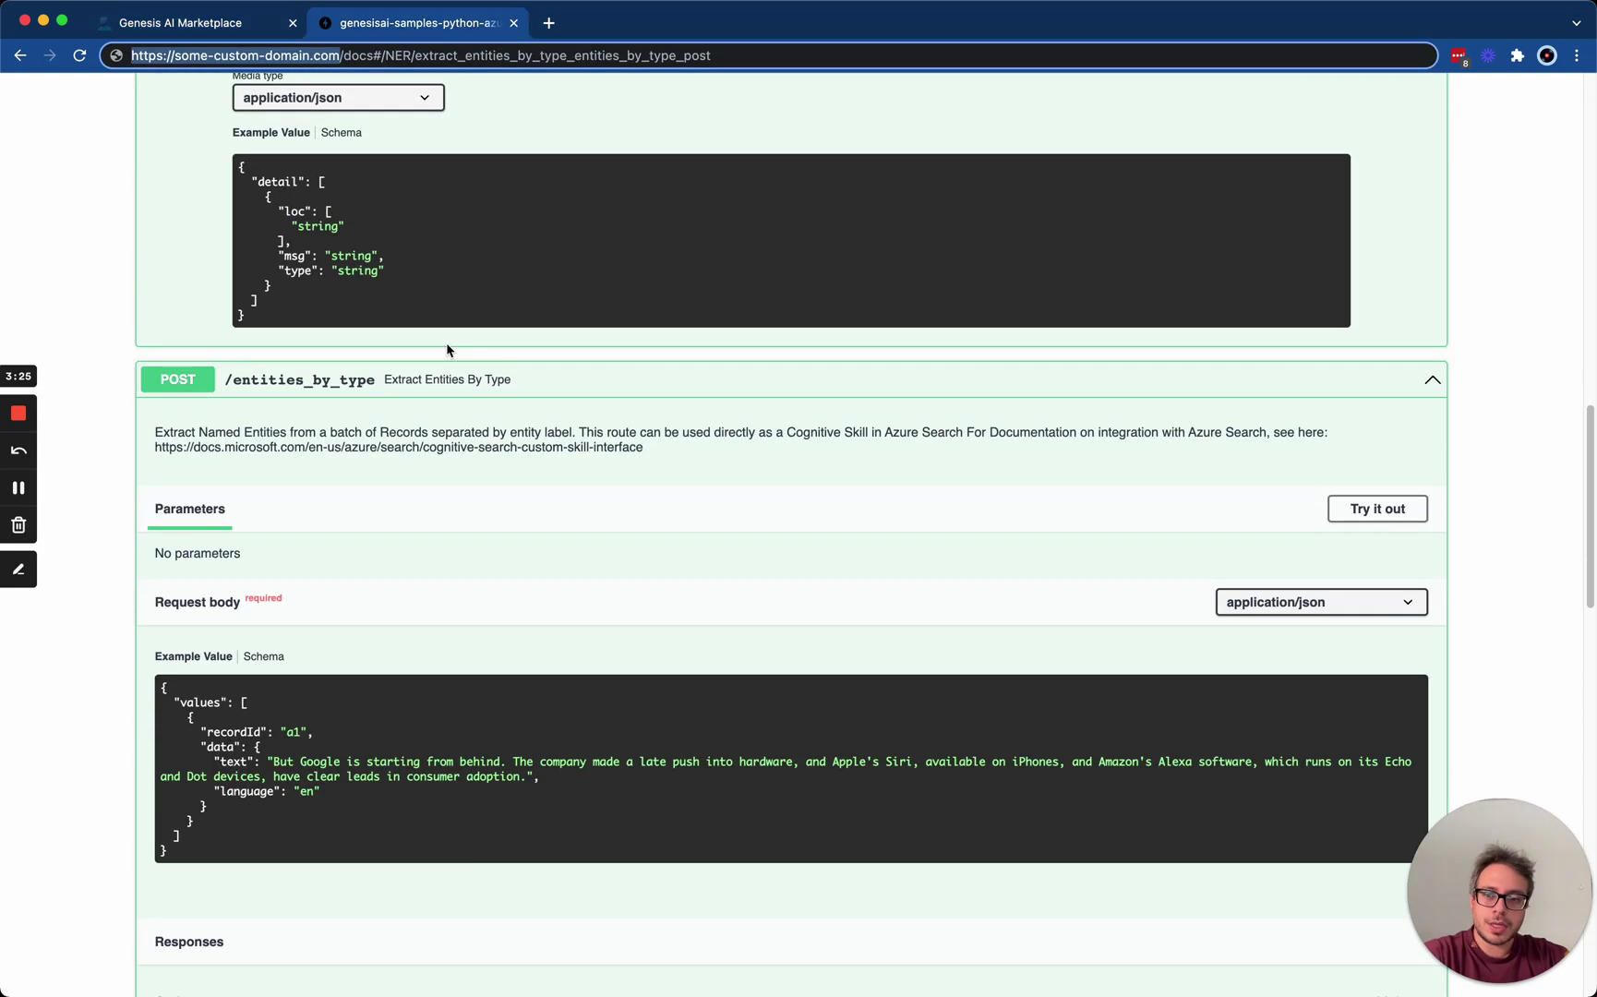
scroll(267, 397, "up", 3)
scroll(304, 383, "down", 8)
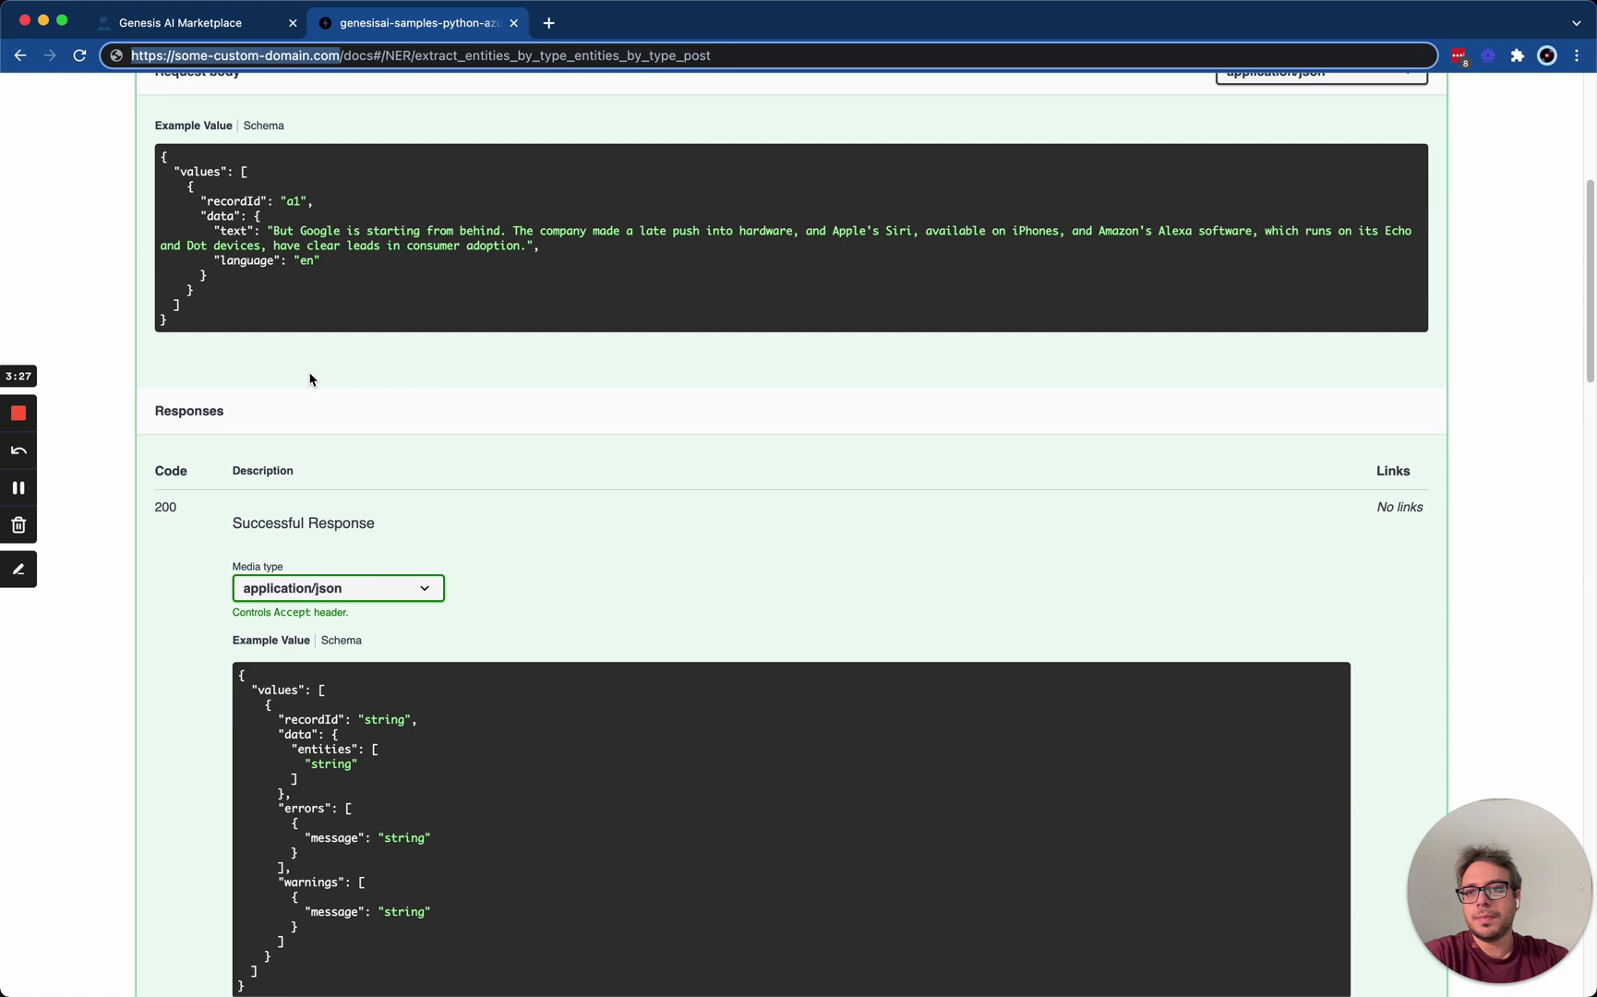
scroll(277, 457, "up", 5)
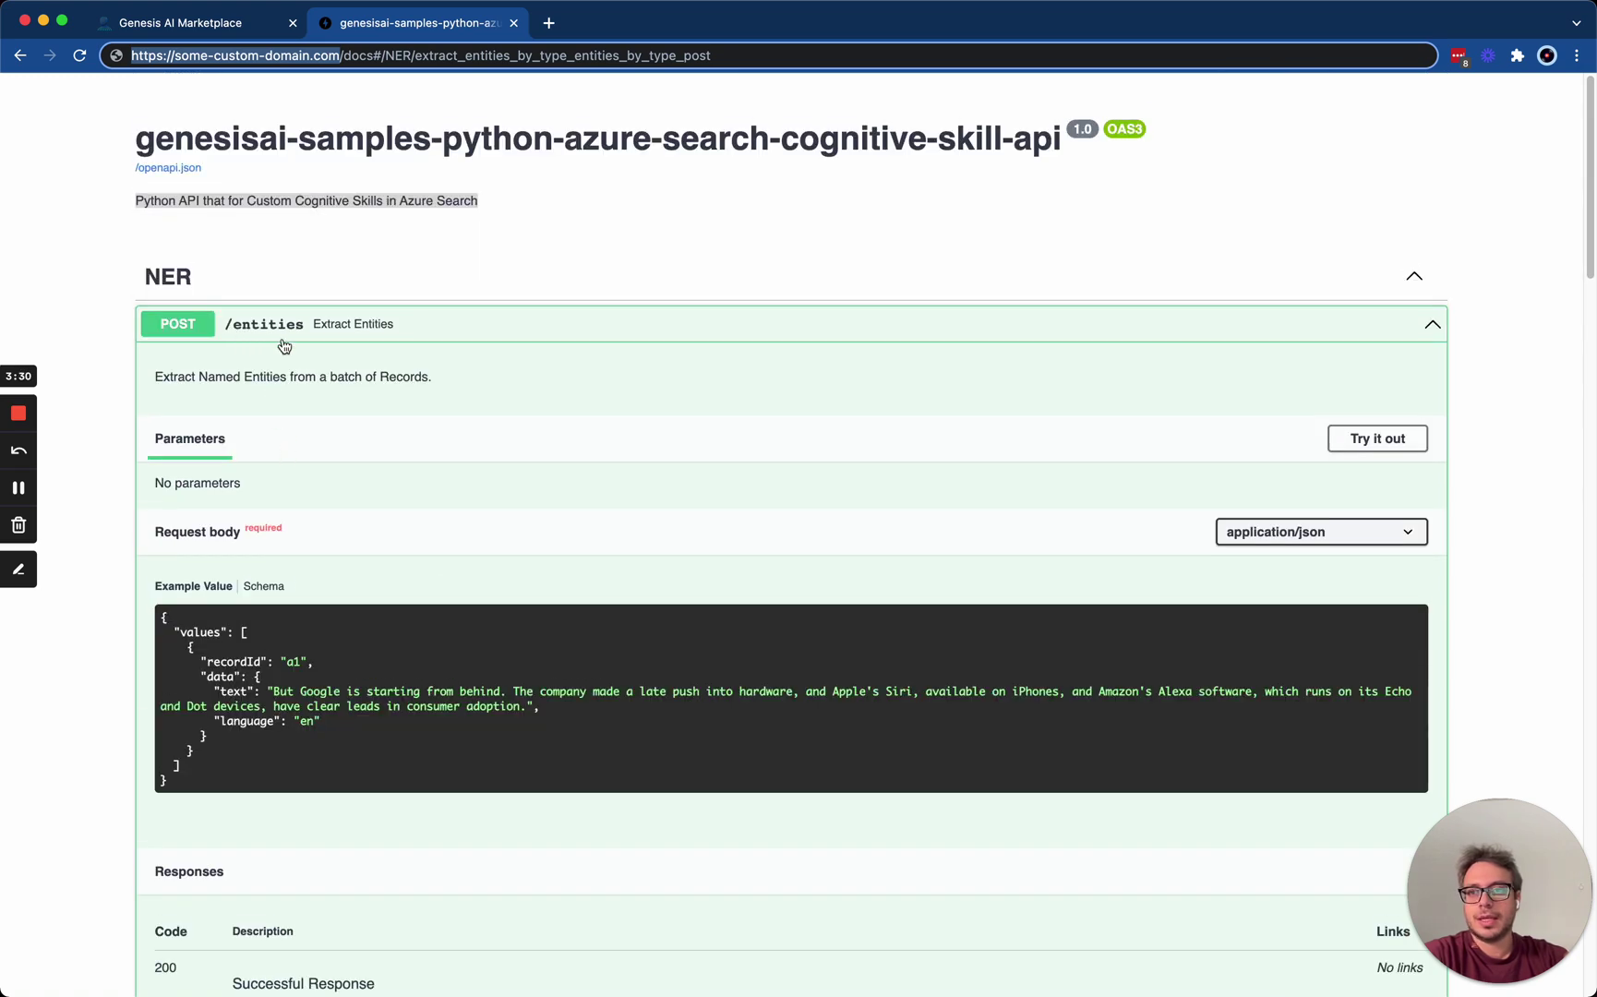
Step: Start a new REST endpoint named Entitie with the /entities description copied from the Swagger docs
left_click(210, 27)
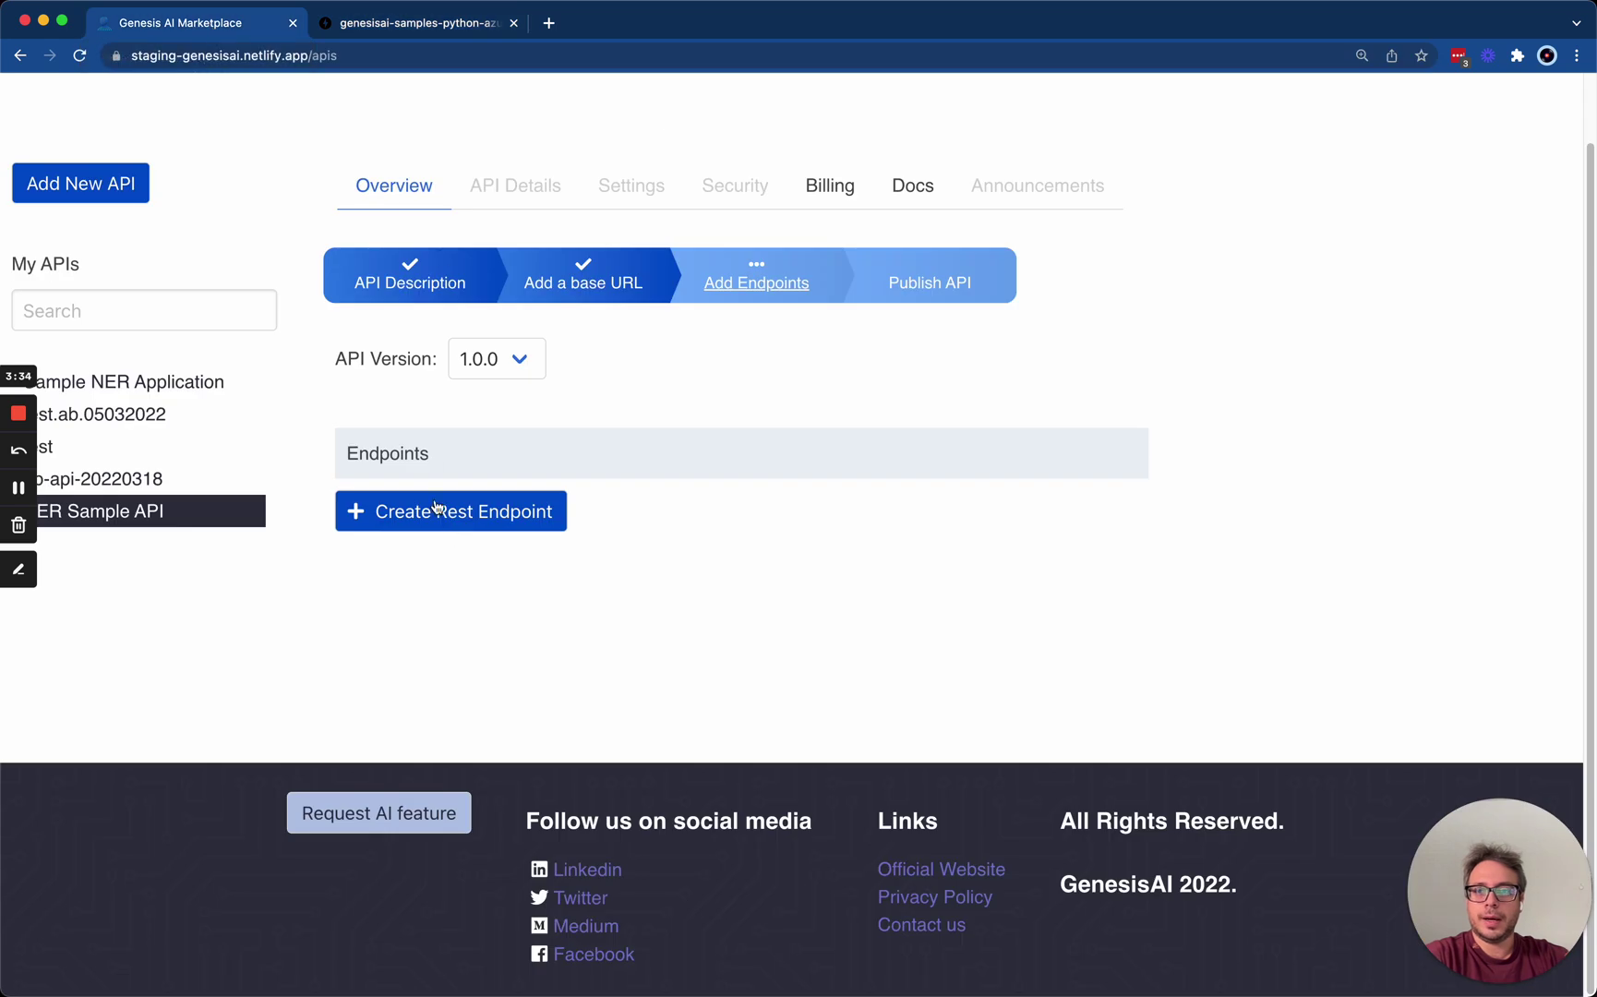
left_click(471, 527)
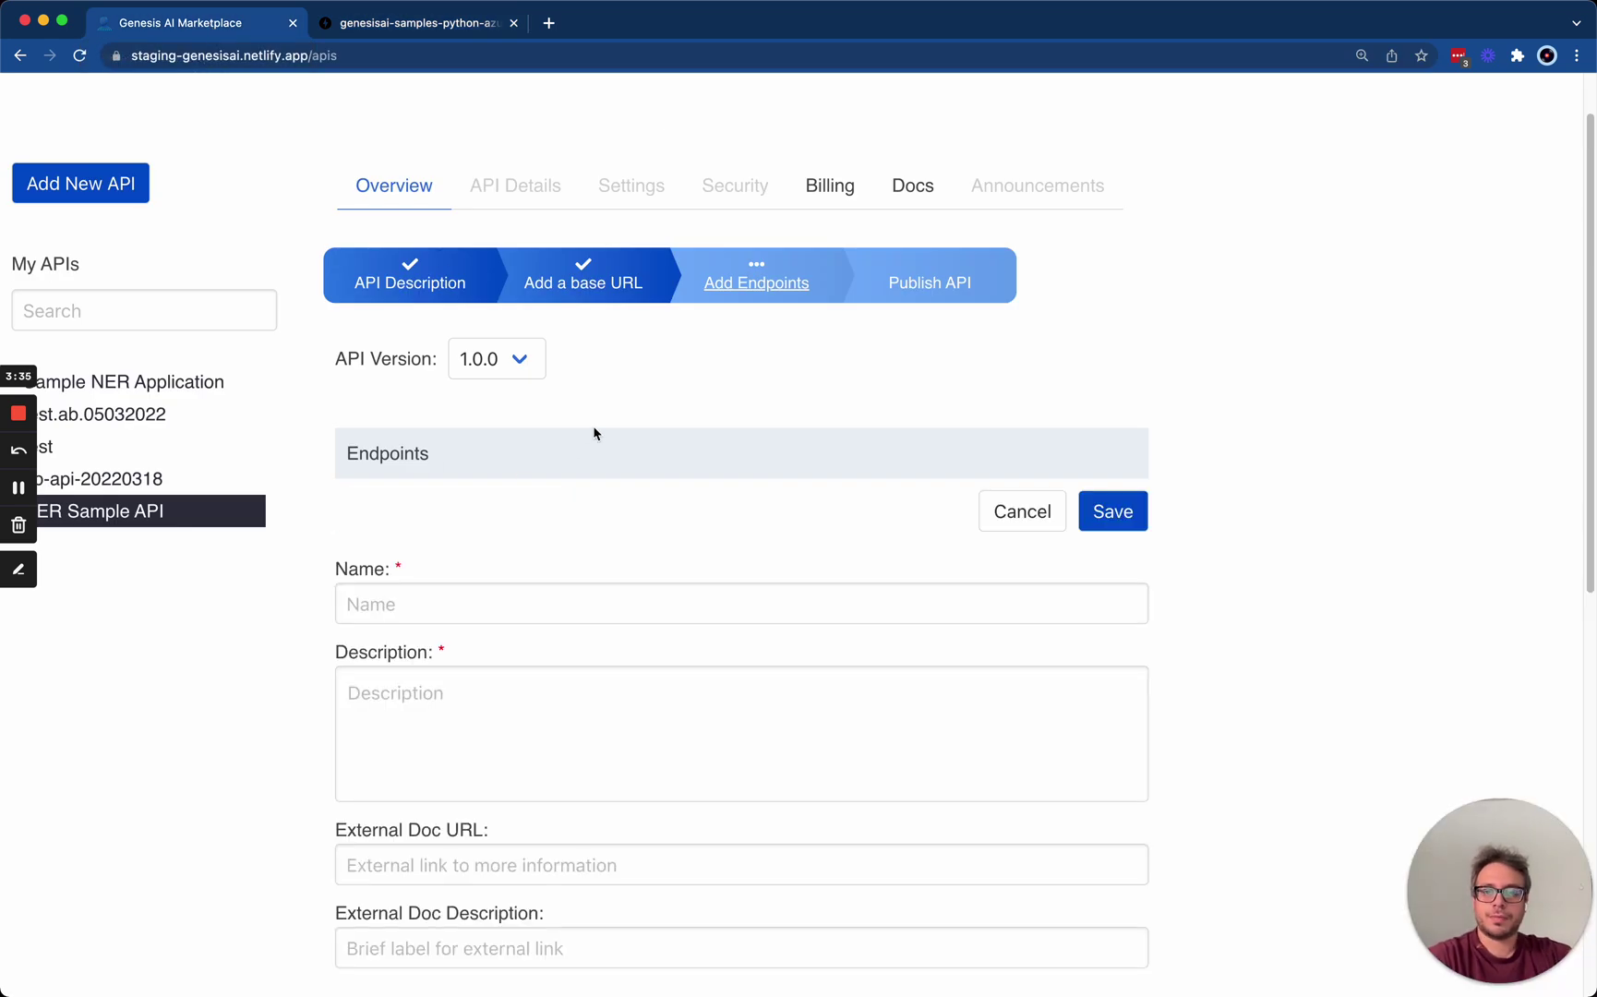
scroll(554, 462, "down", 3)
left_click(474, 453)
type("Entities")
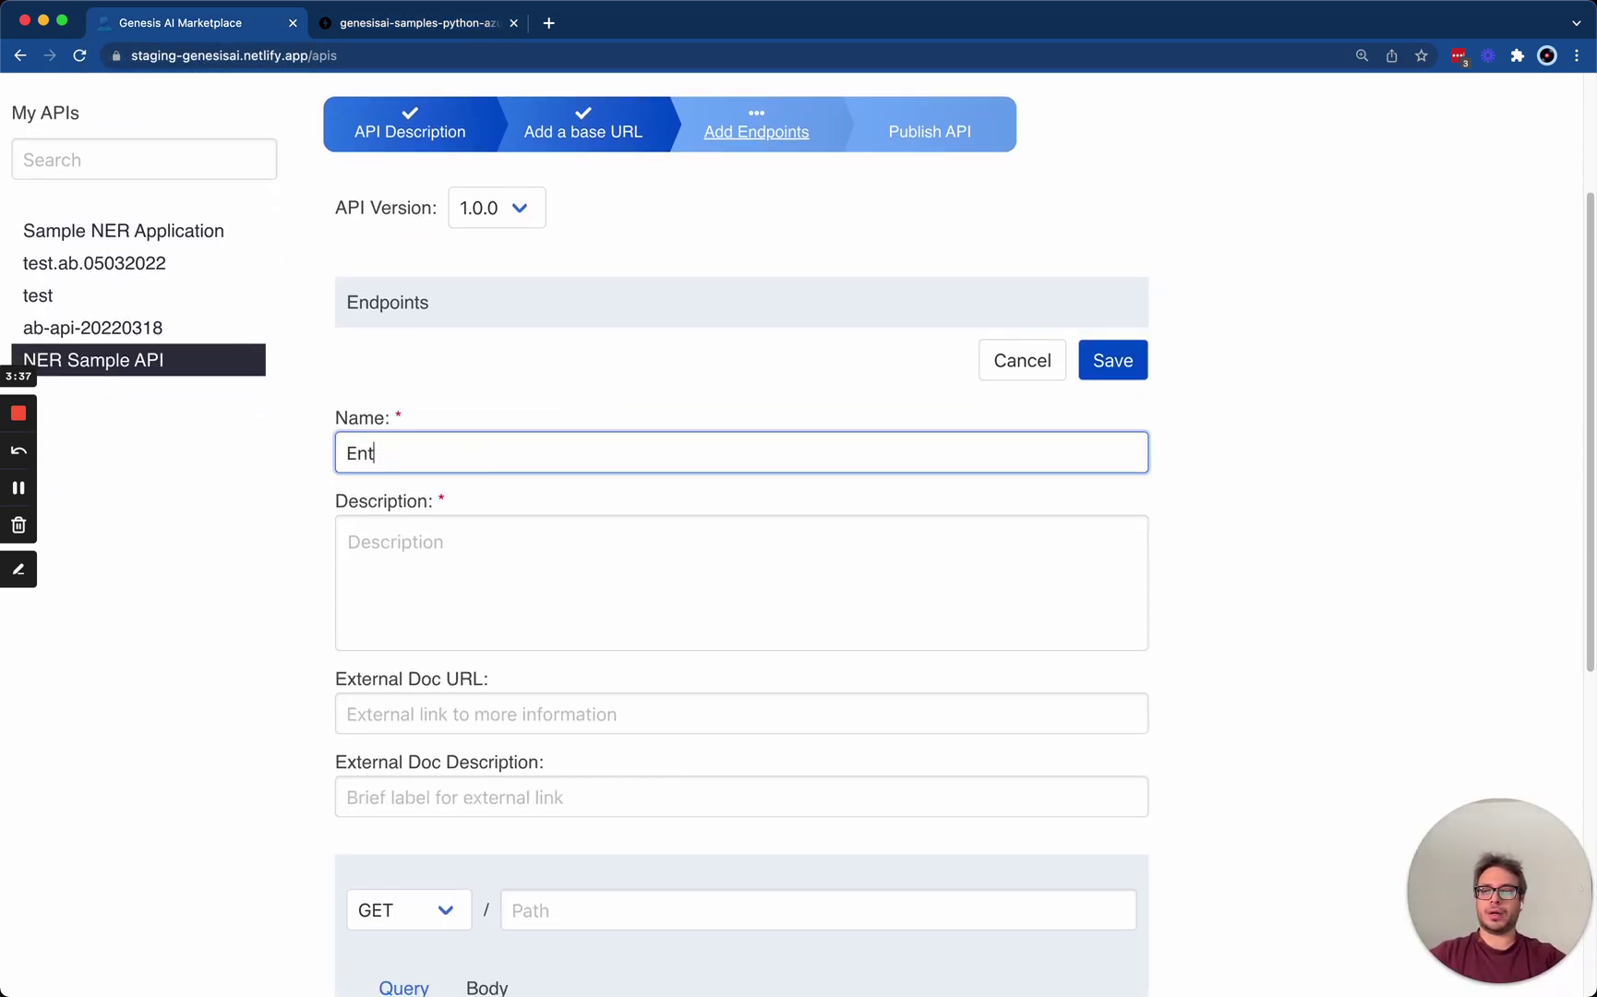
left_click(368, 22)
left_click(443, 391)
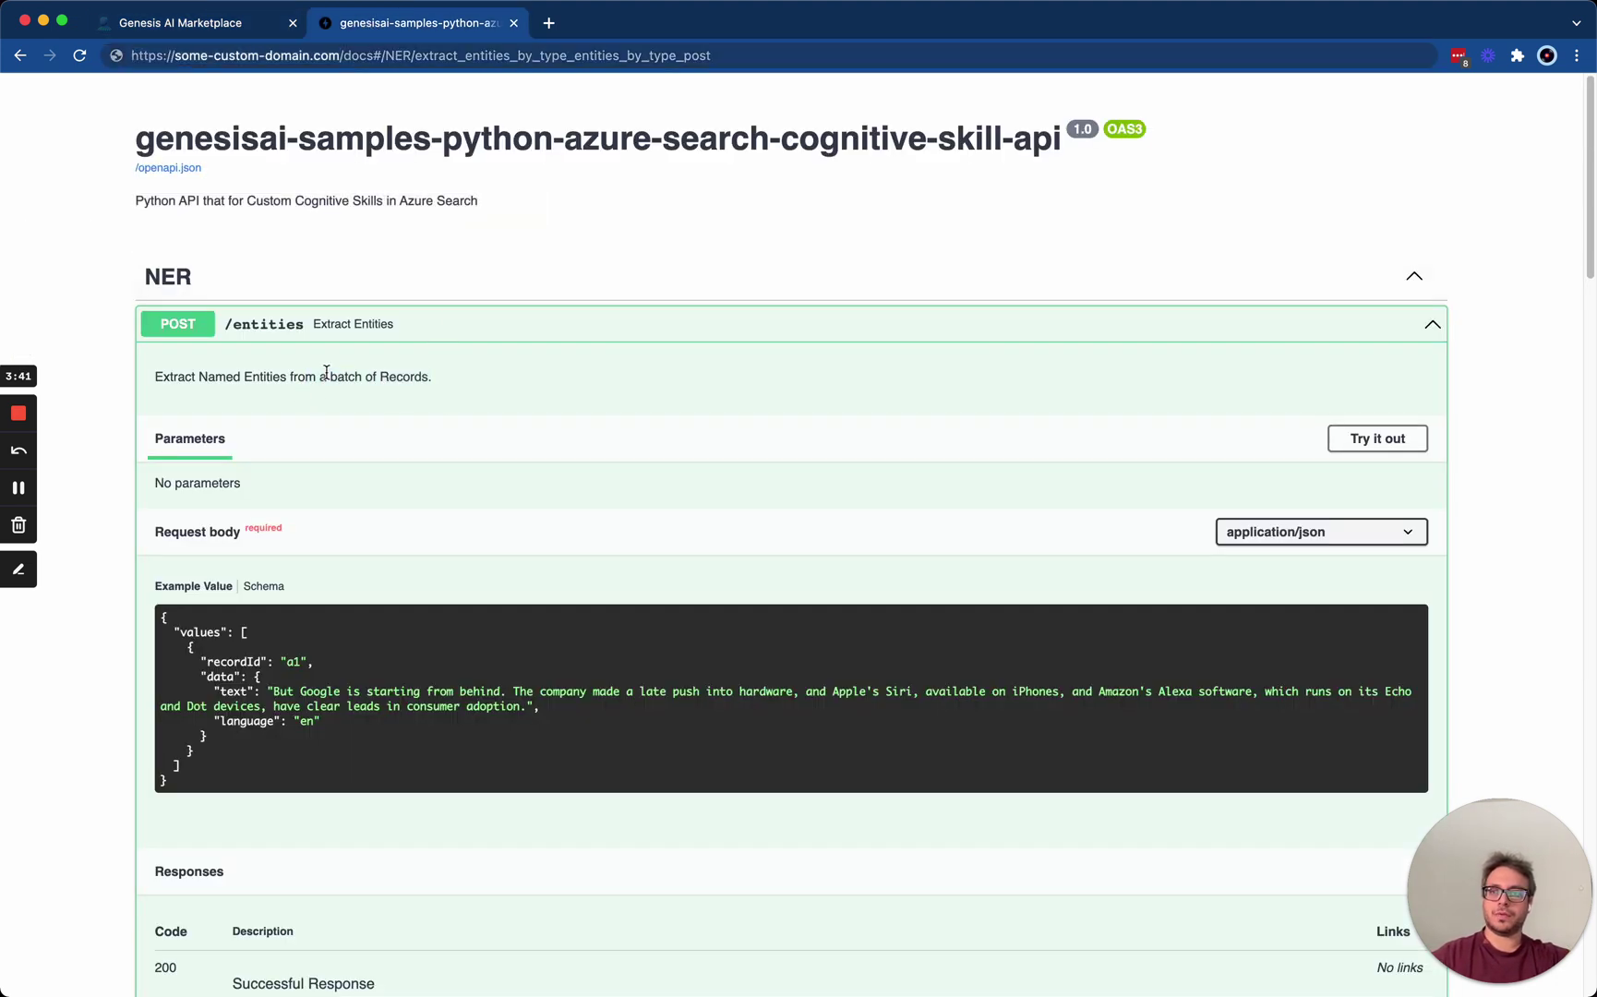
triple_click(324, 372)
key("cmd+c")
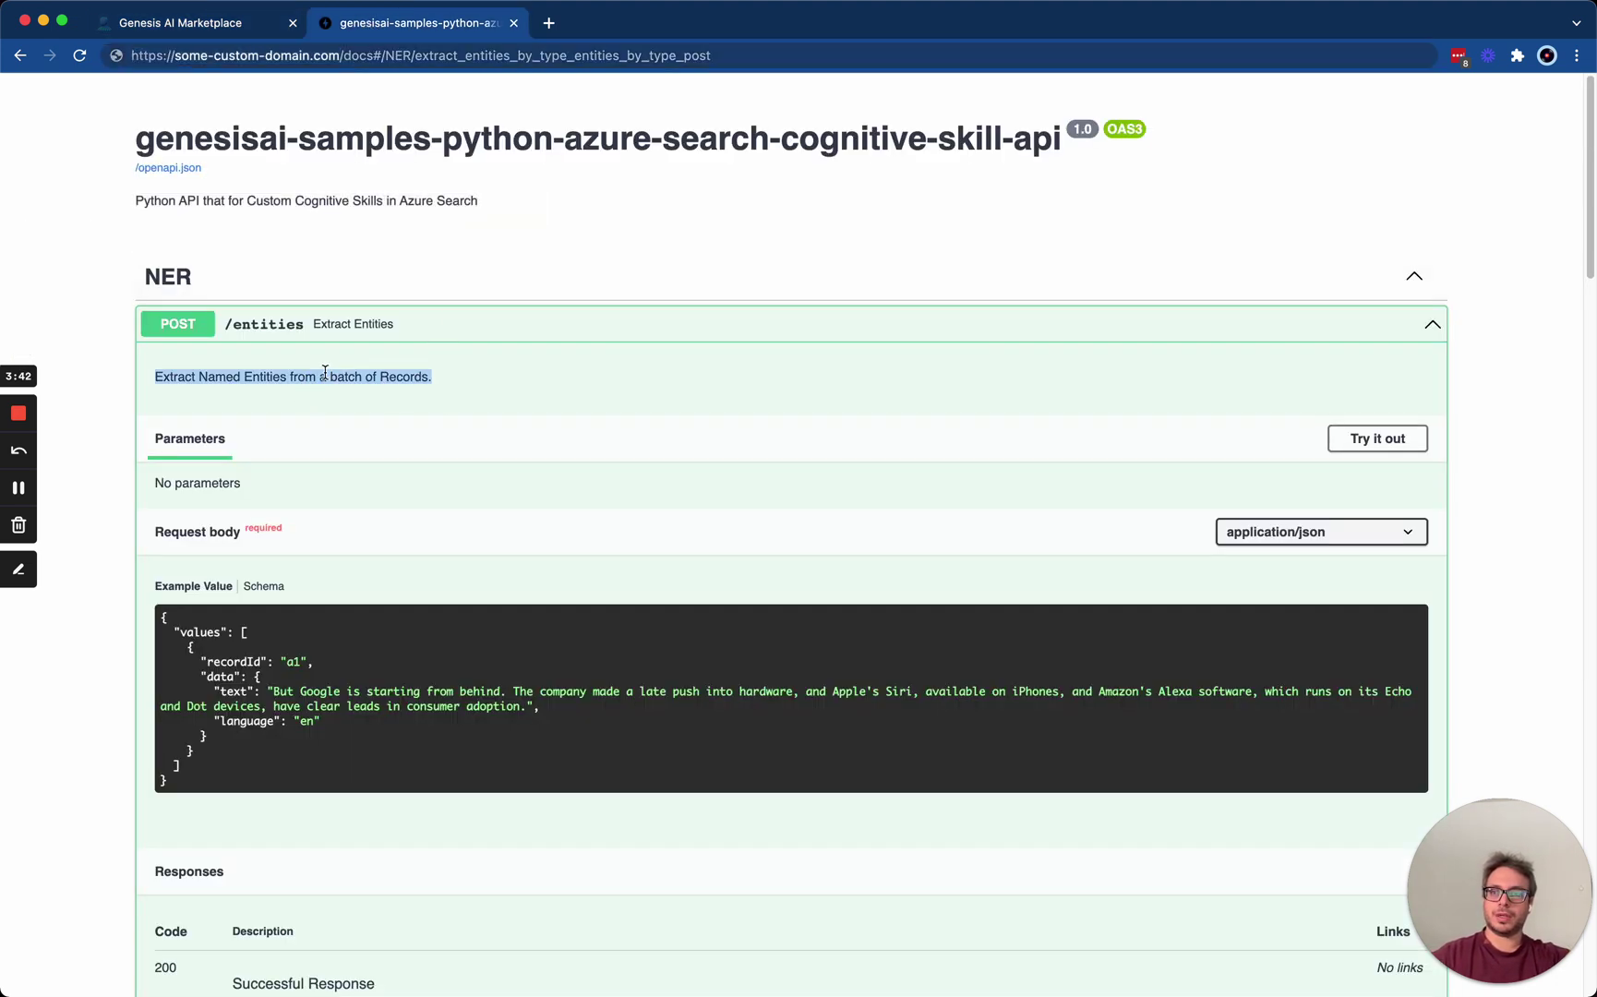
left_click(215, 31)
left_click(471, 577)
key("cmd+v")
Step: Set the endpoint to POST with path entities and save it
scroll(506, 639, "down", 1)
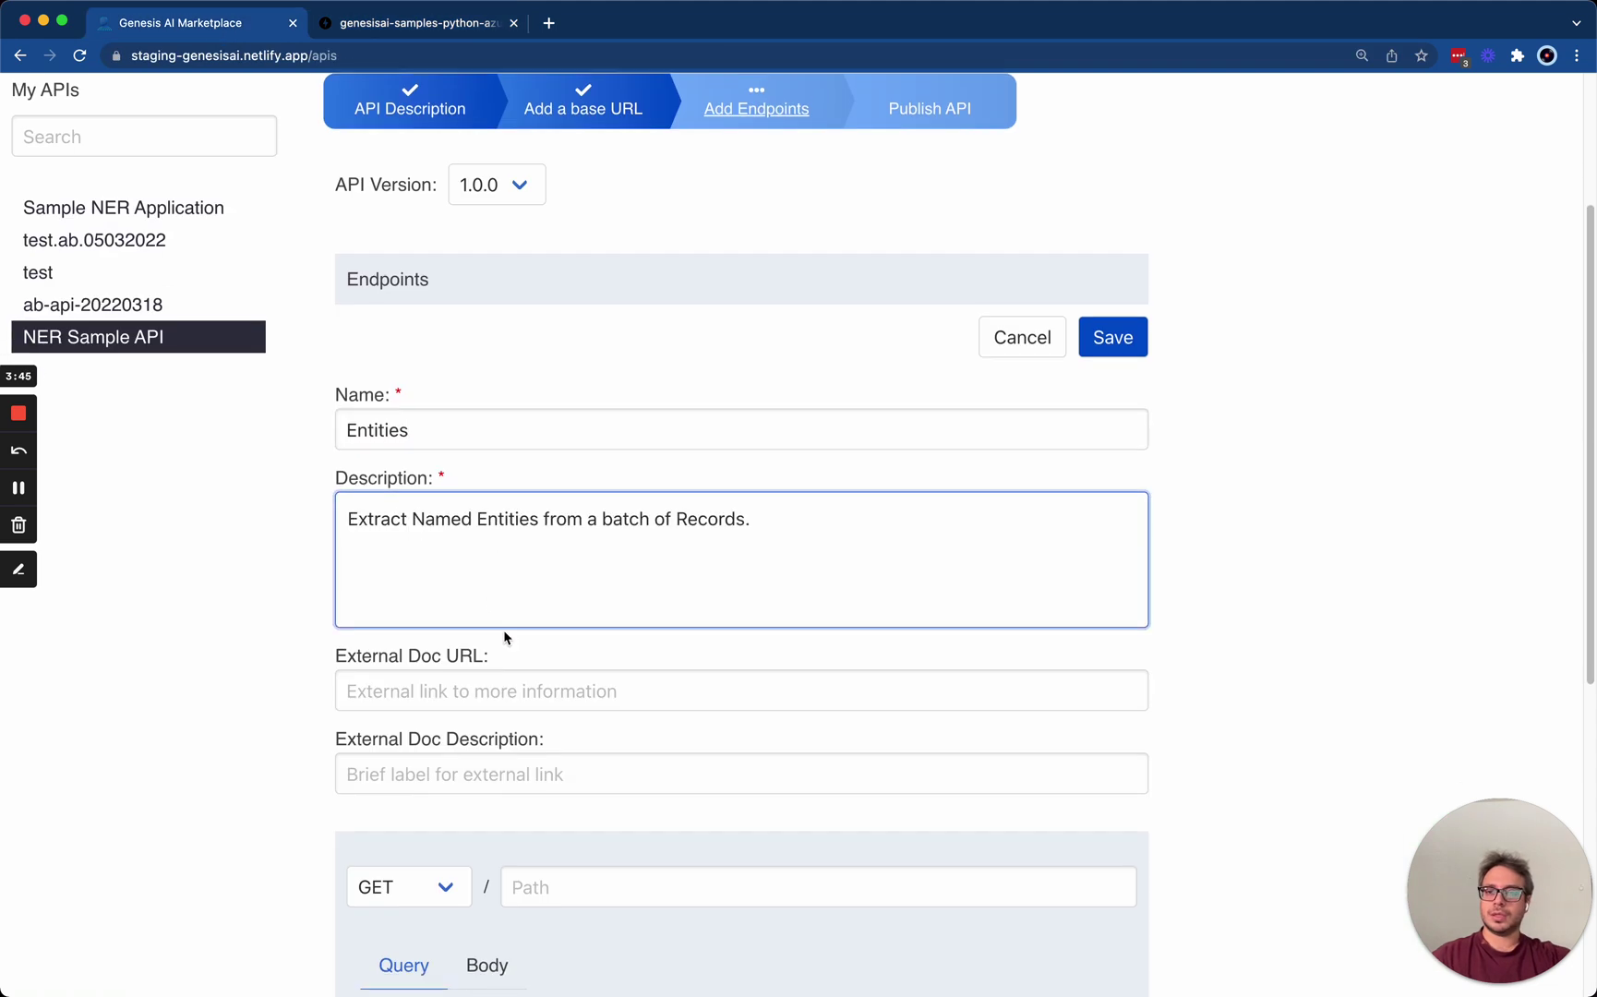
scroll(452, 776, "down", 2)
left_click(428, 808)
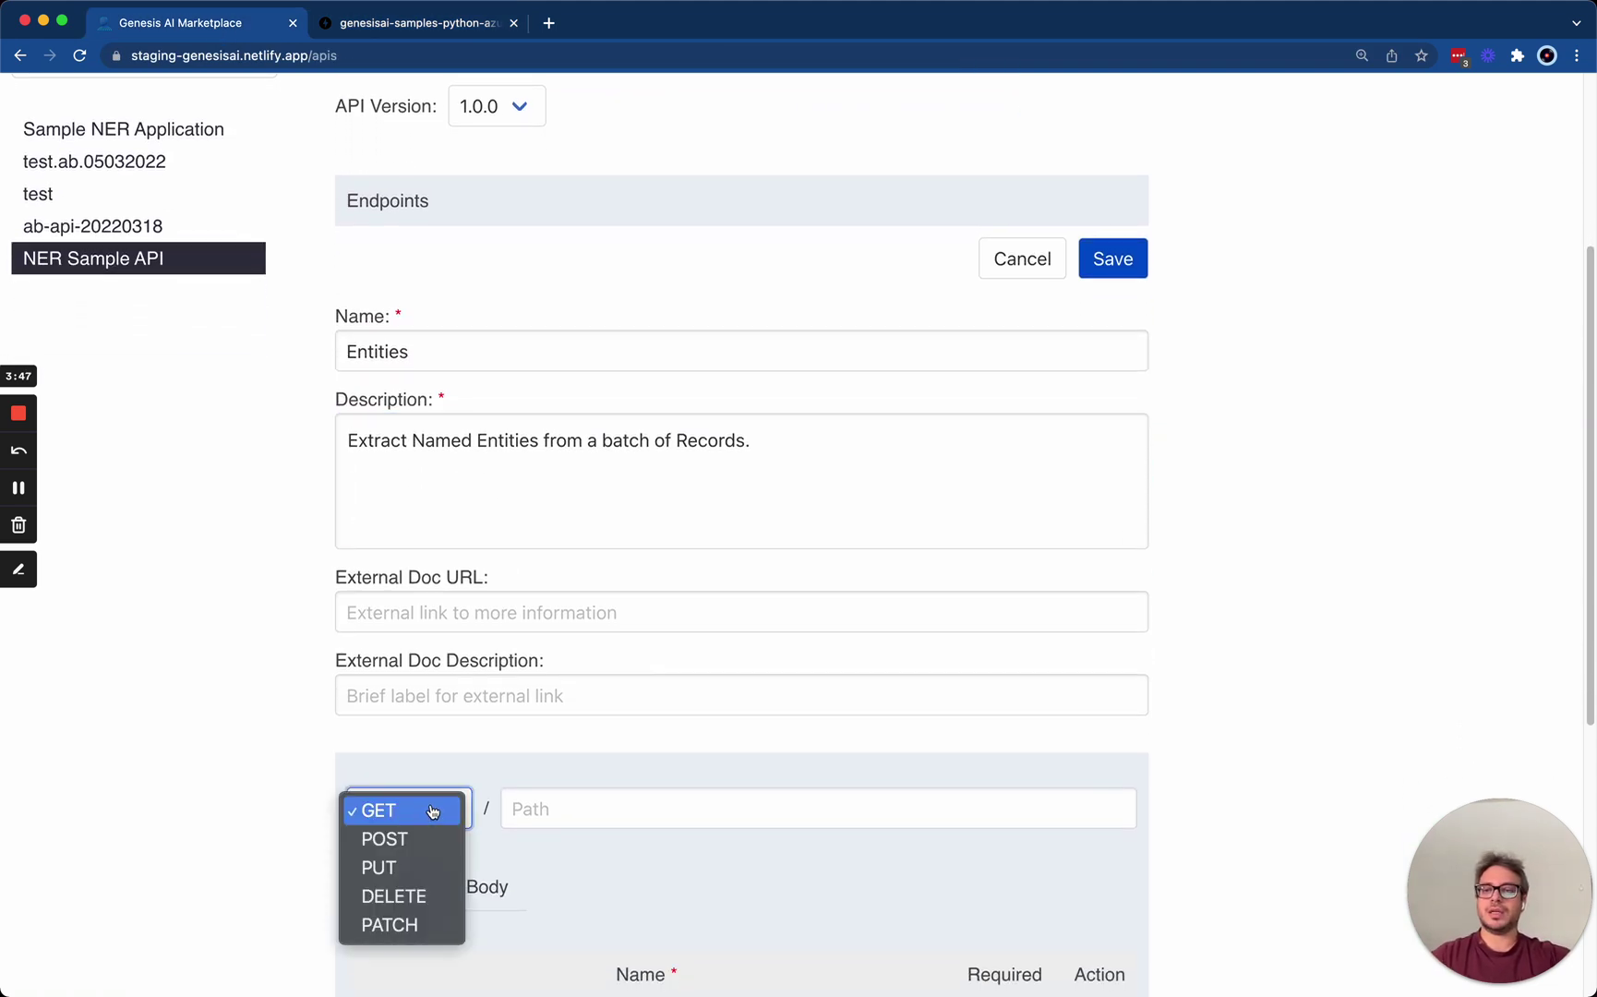
left_click(428, 841)
left_click(545, 808)
type("entities")
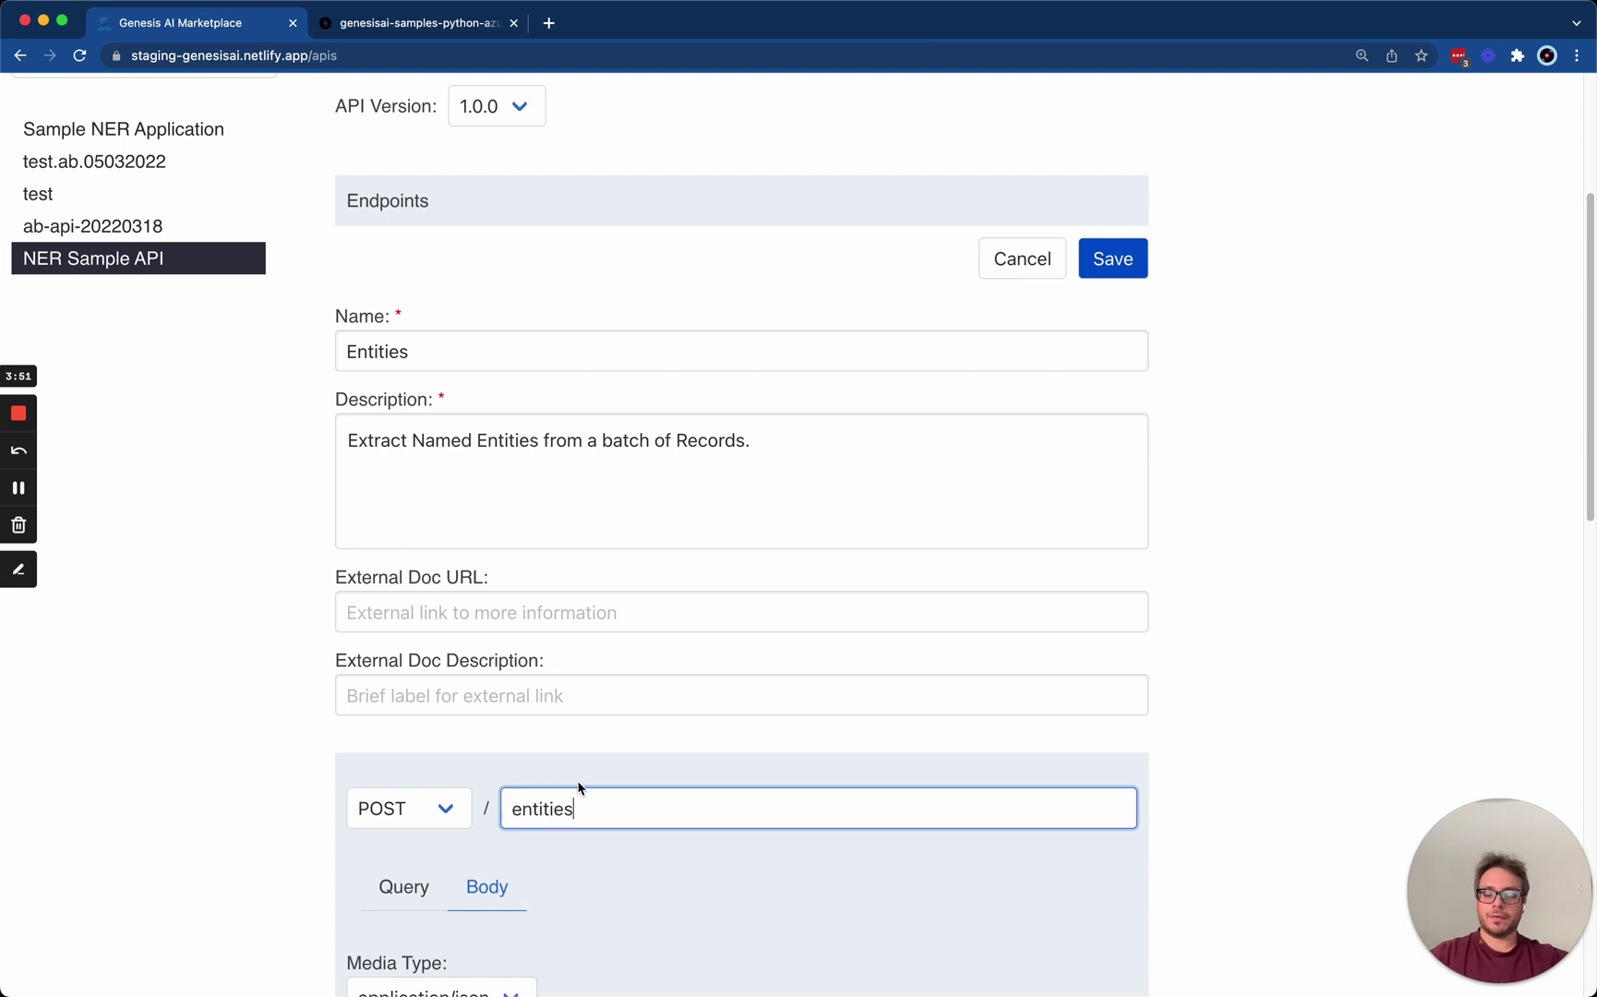
scroll(517, 775, "down", 15)
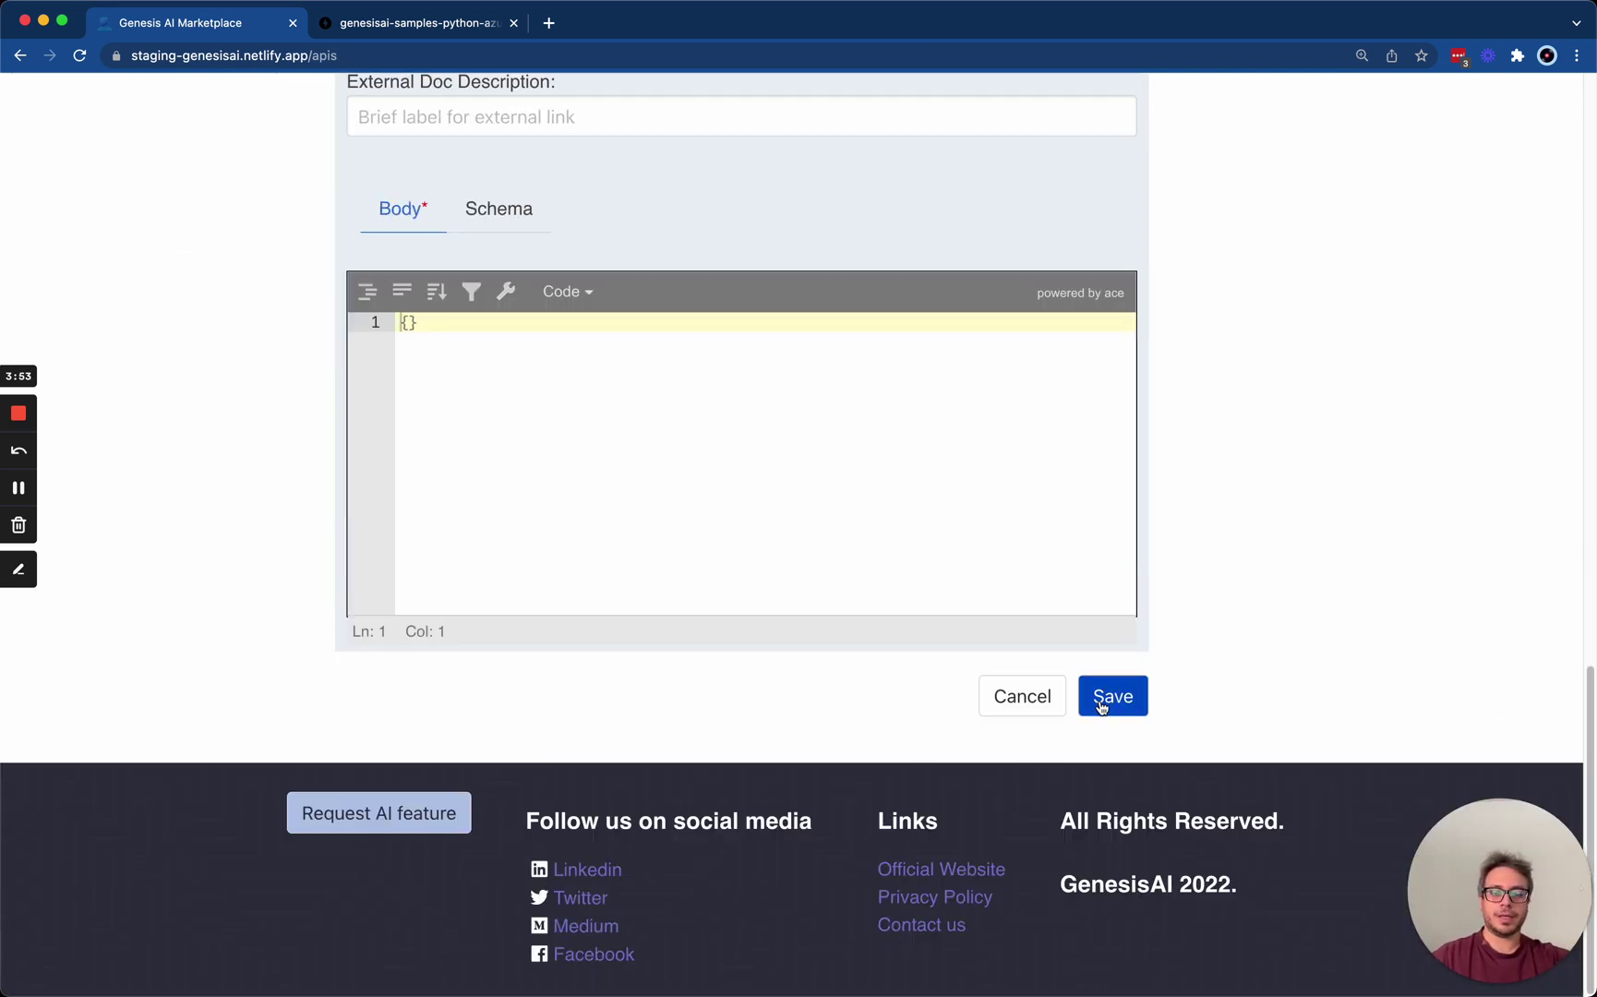
left_click(1106, 704)
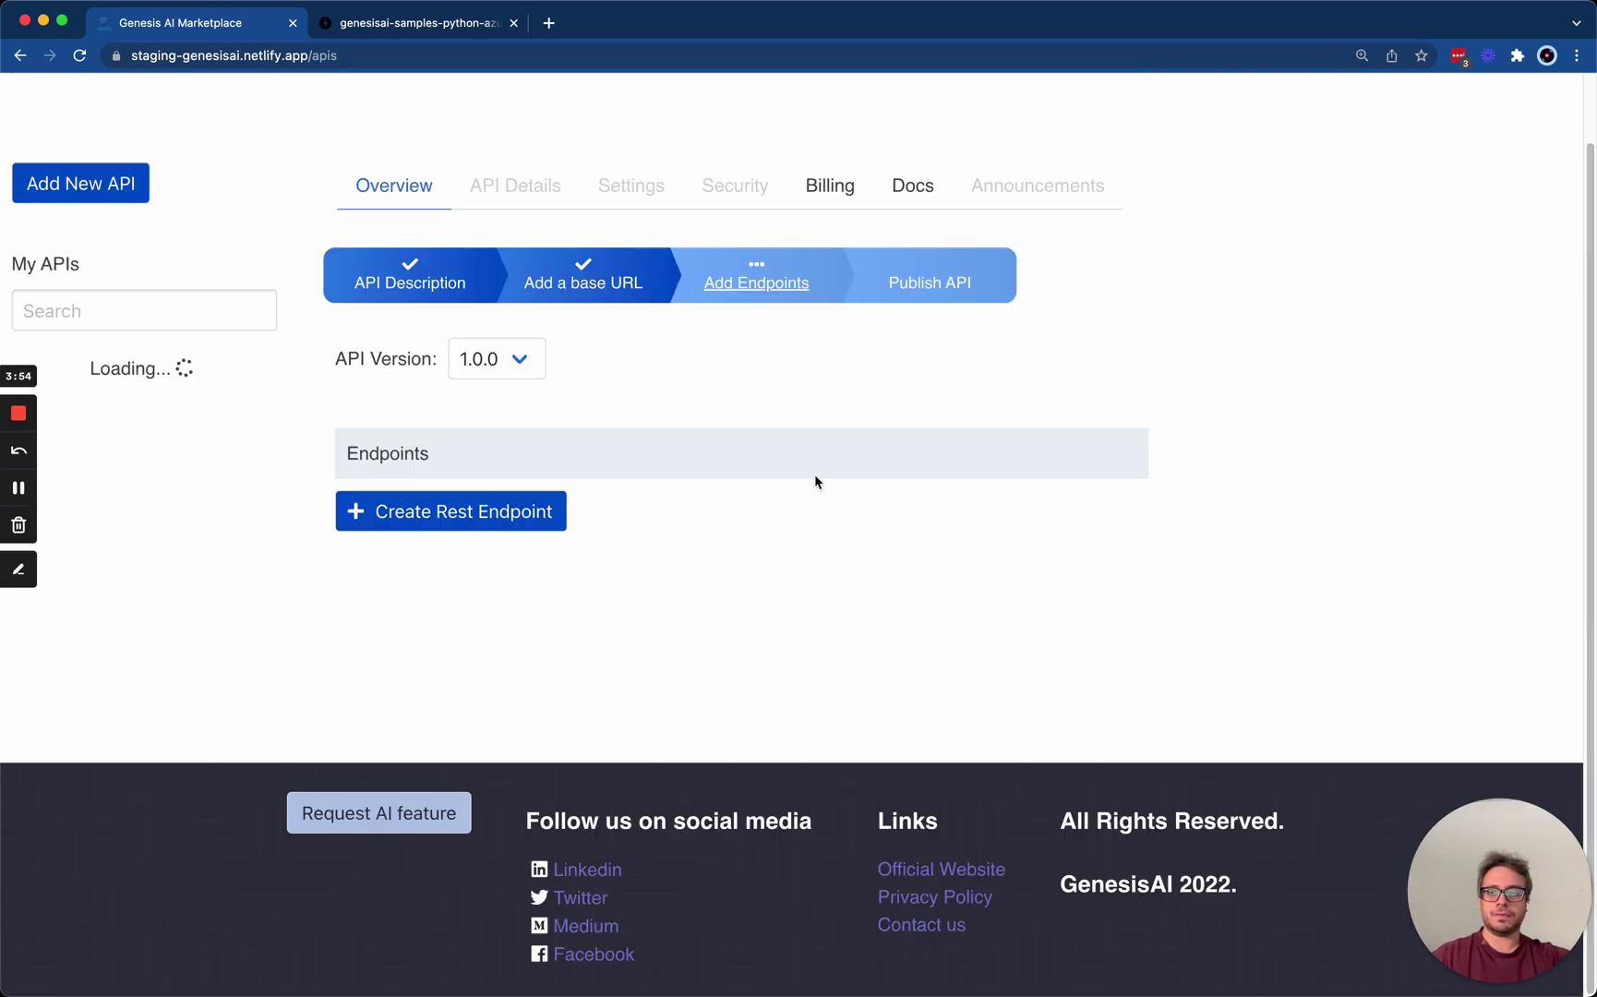
Step: Start an endpoint named Entities By Type with the /entities_by_type description copied from the docs
left_click(506, 512)
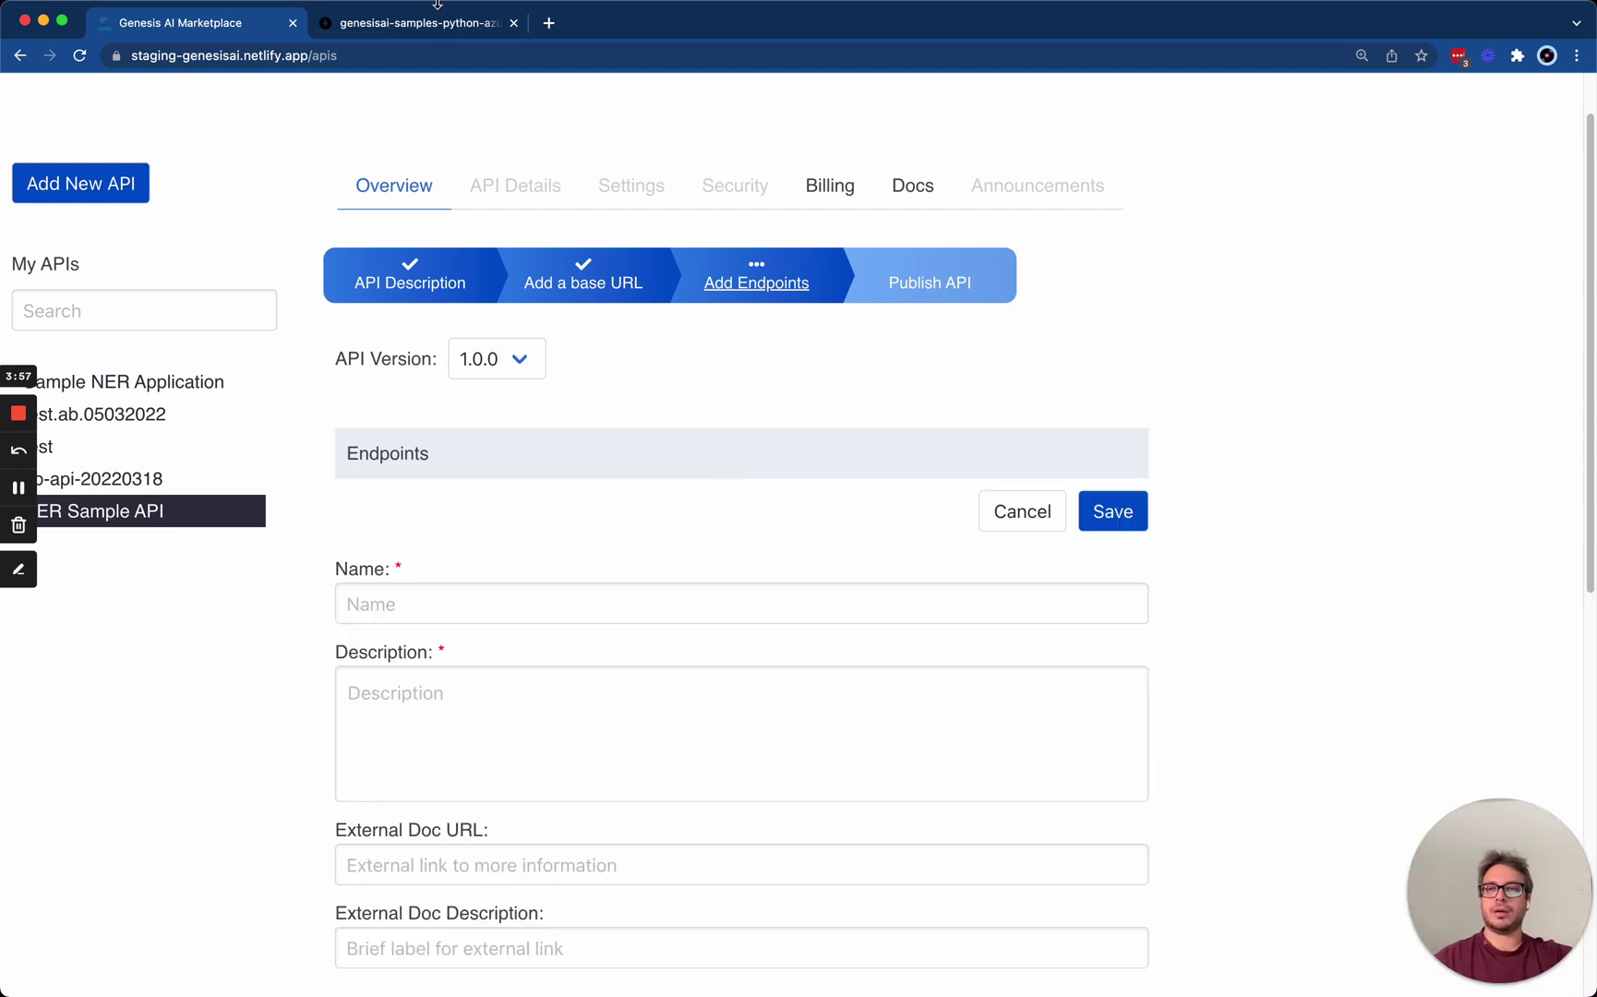
left_click(438, 4)
scroll(415, 277, "down", 10)
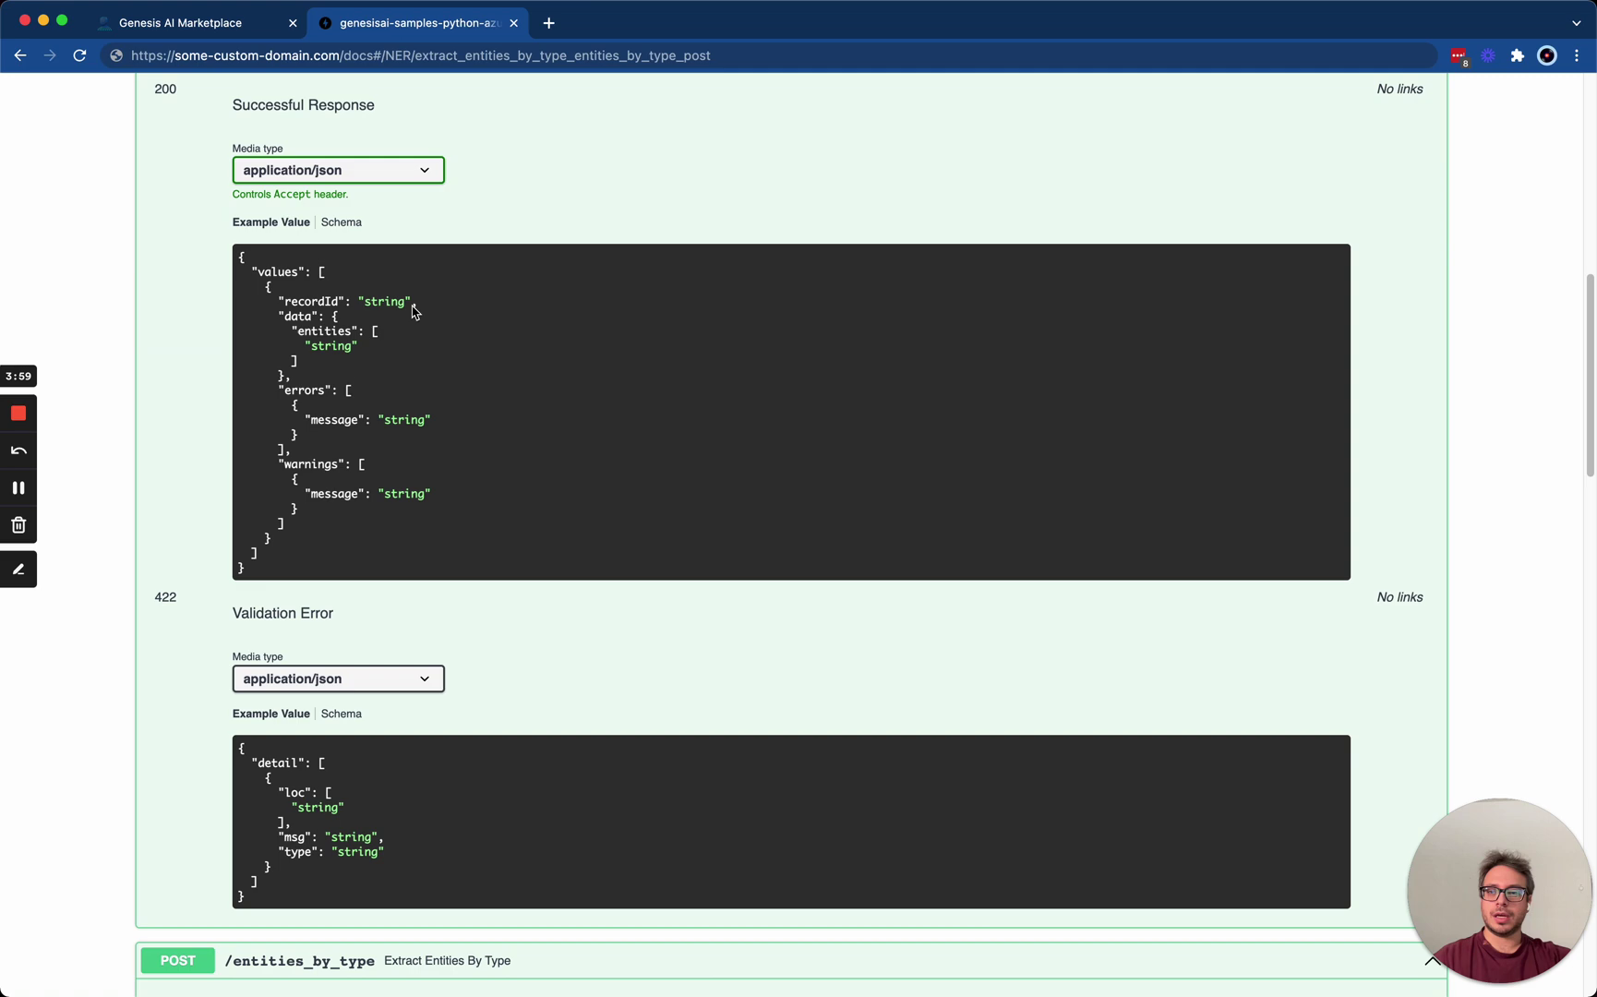
scroll(414, 312, "down", 6)
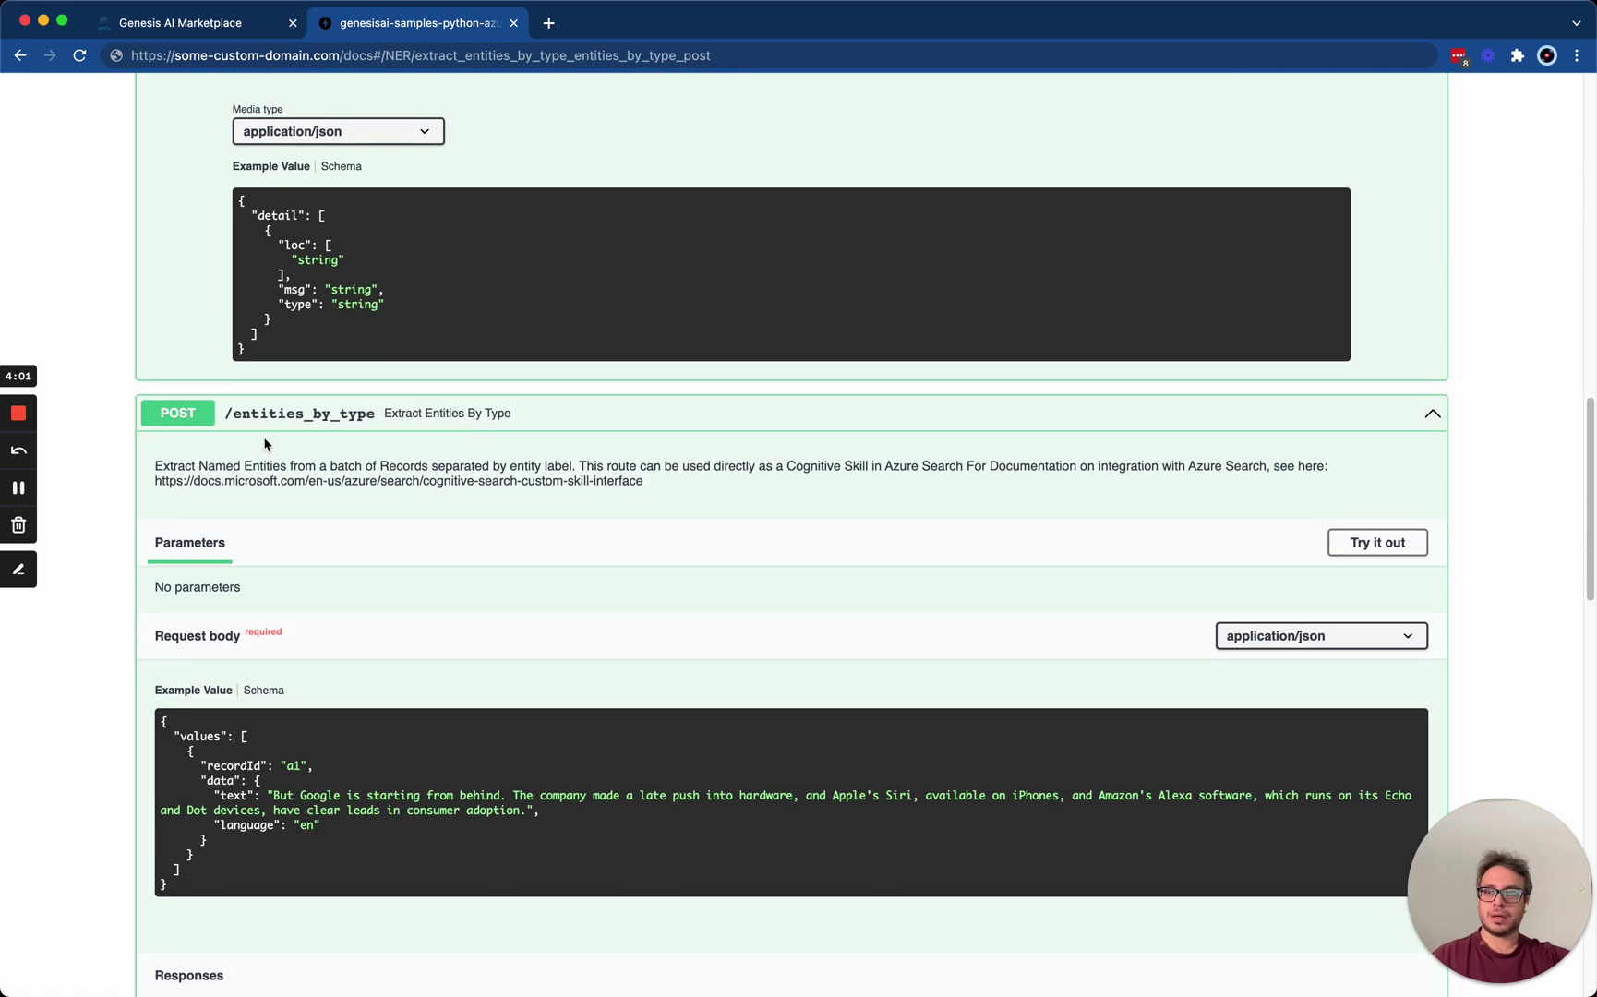
left_click_drag(710, 498, 157, 469)
key("cmd+c")
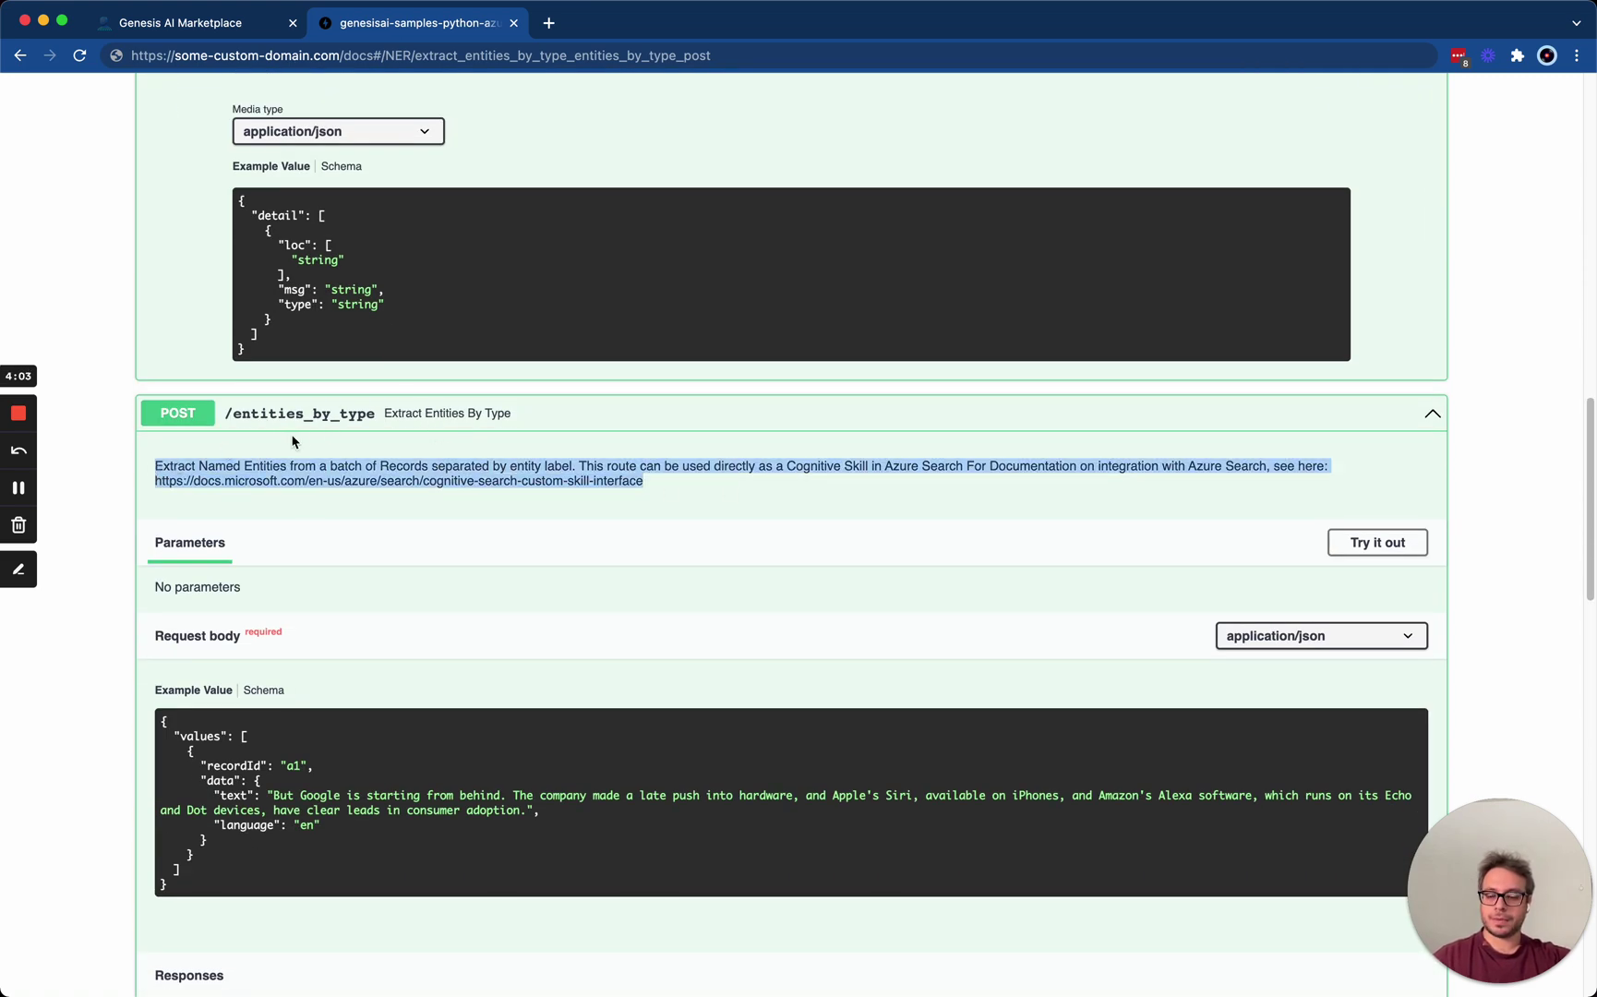
left_click(231, 22)
left_click(462, 587)
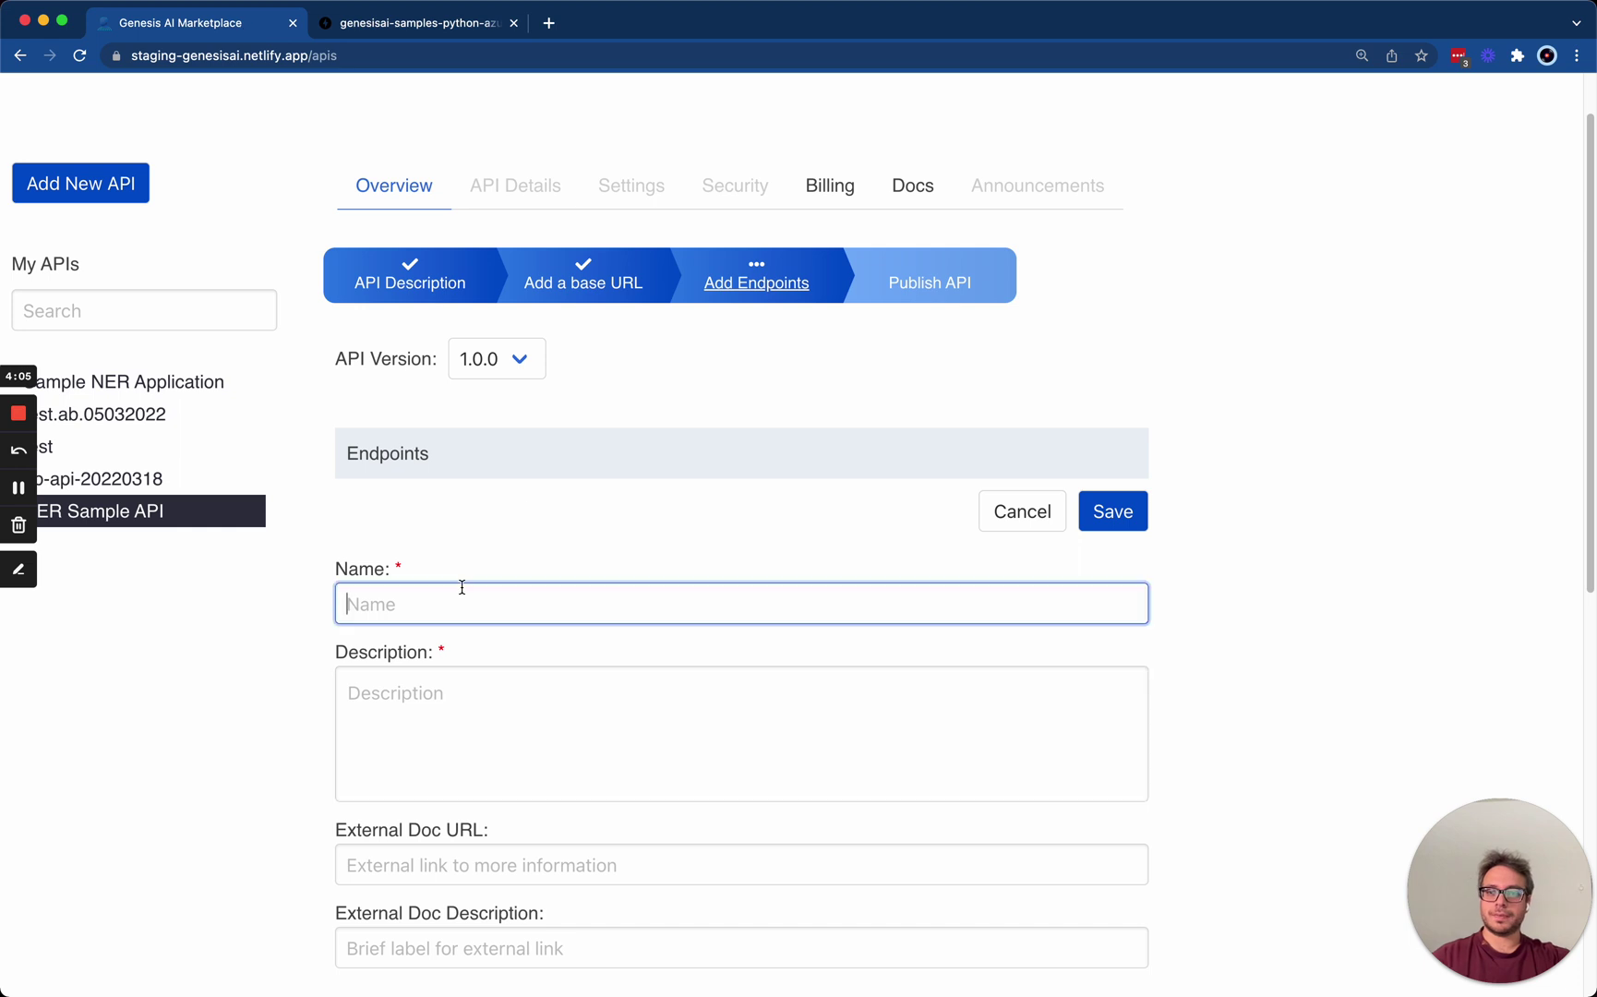
type("Entitie")
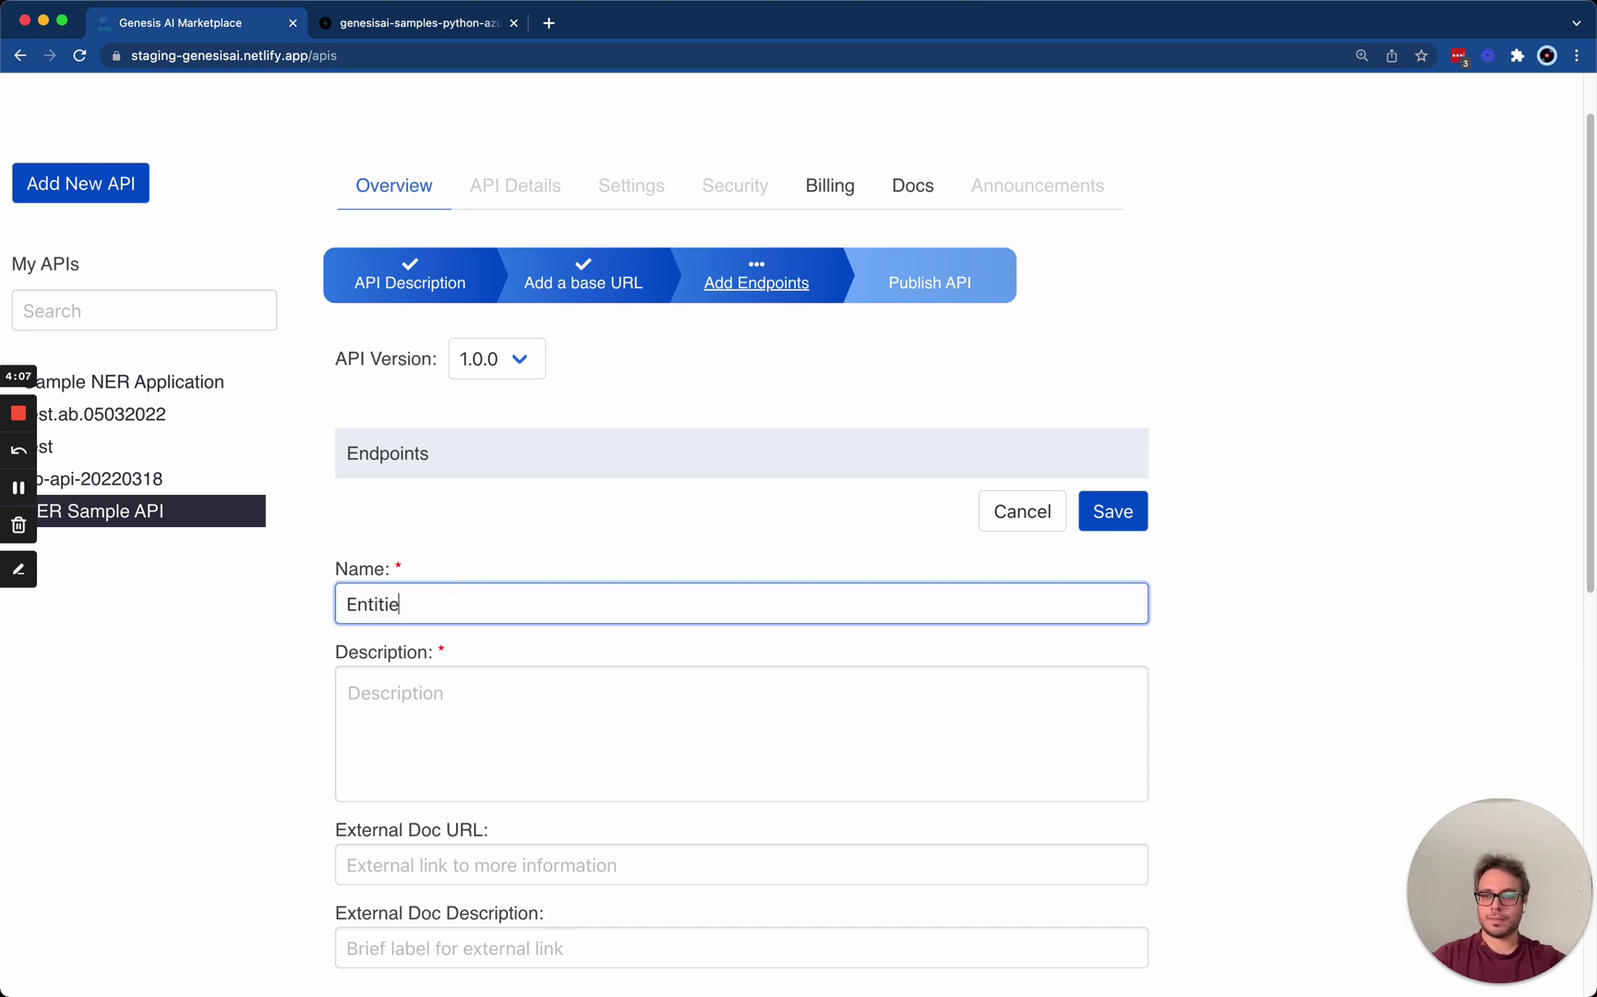
type("s By Ty")
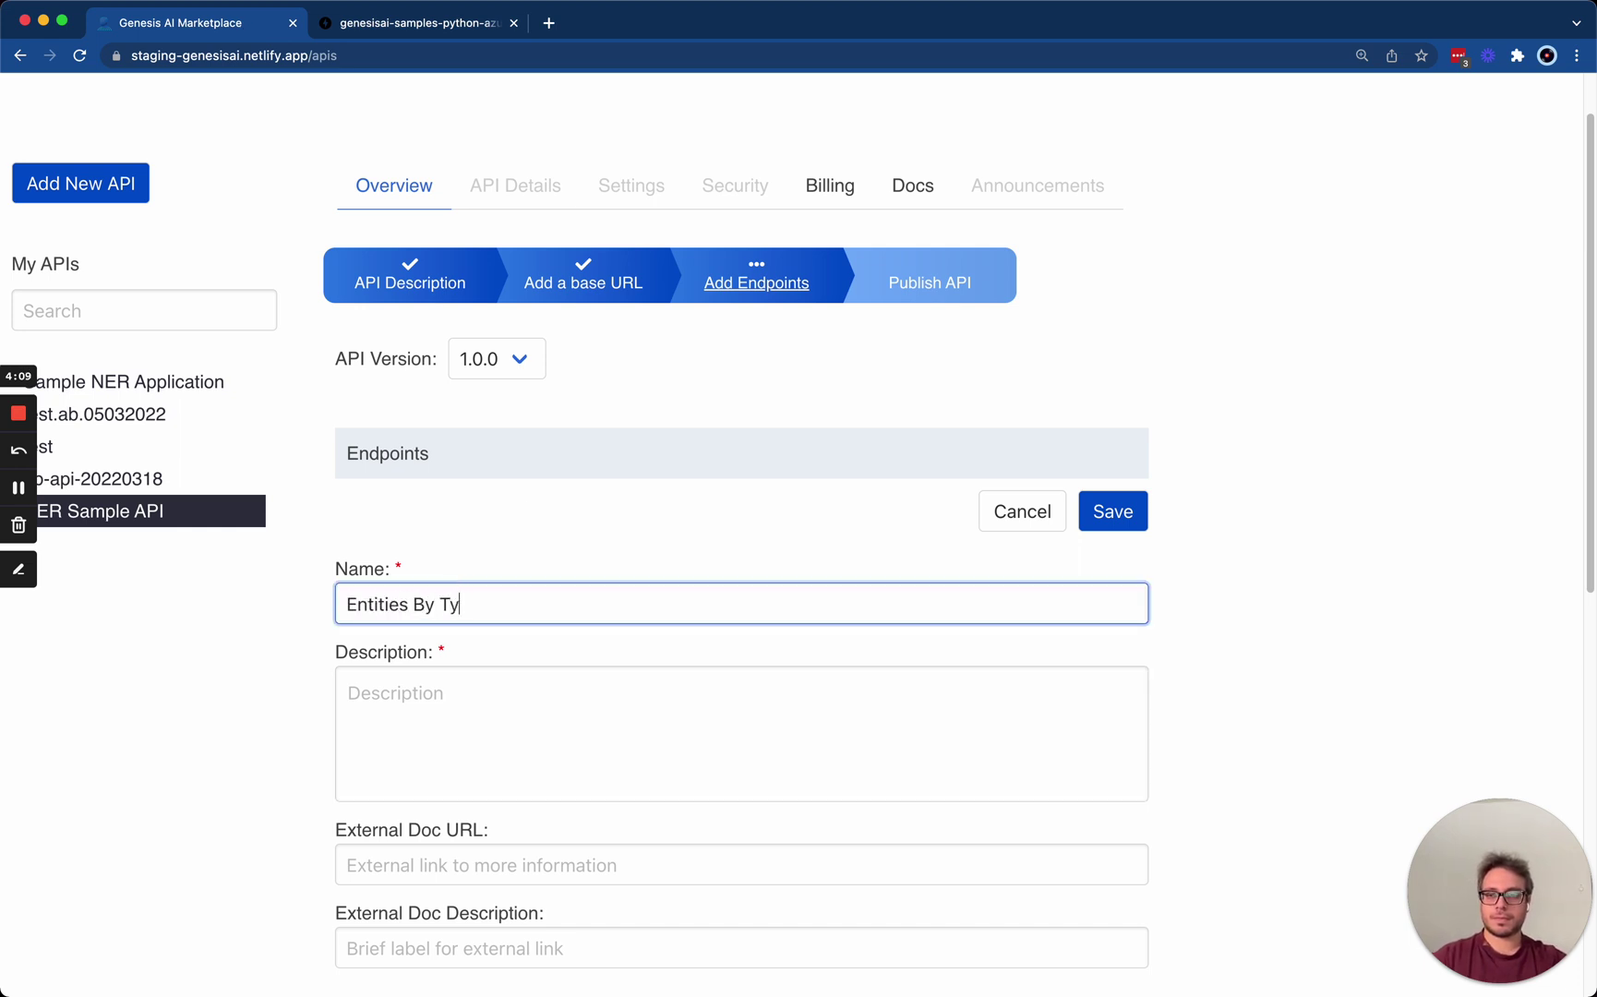
type("pe")
left_click(507, 746)
key("cmd+v")
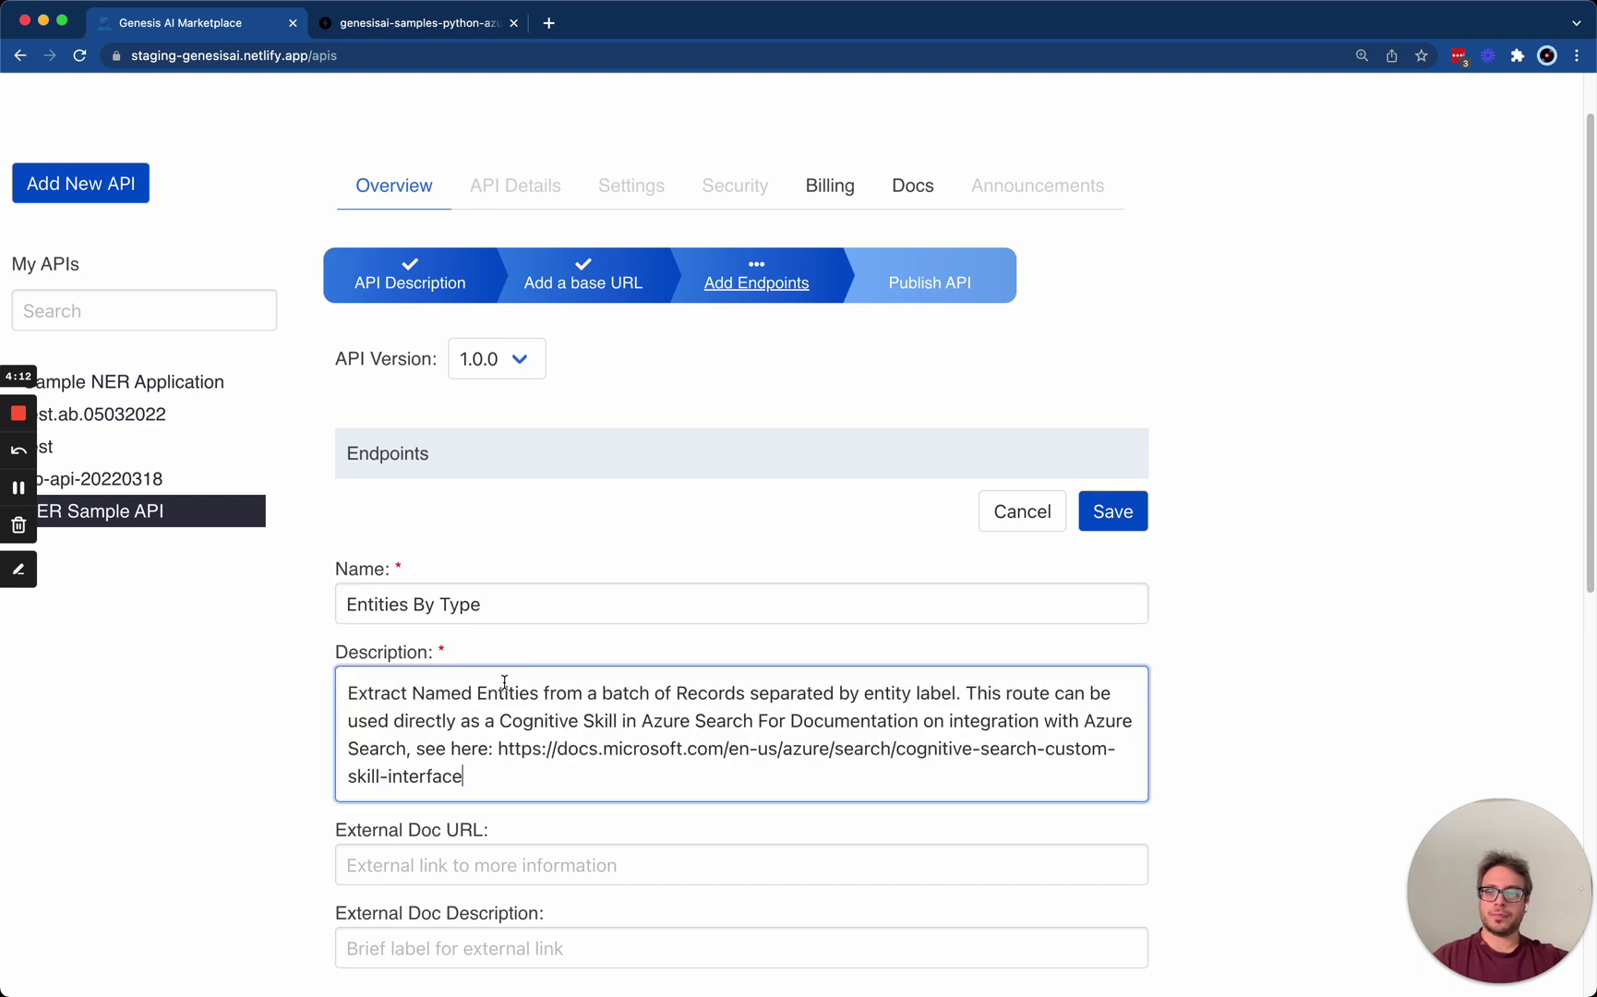
Step: Set the endpoint to POST with path entities_by_type and save it
scroll(356, 681, "down", 4)
left_click(433, 715)
left_click(374, 744)
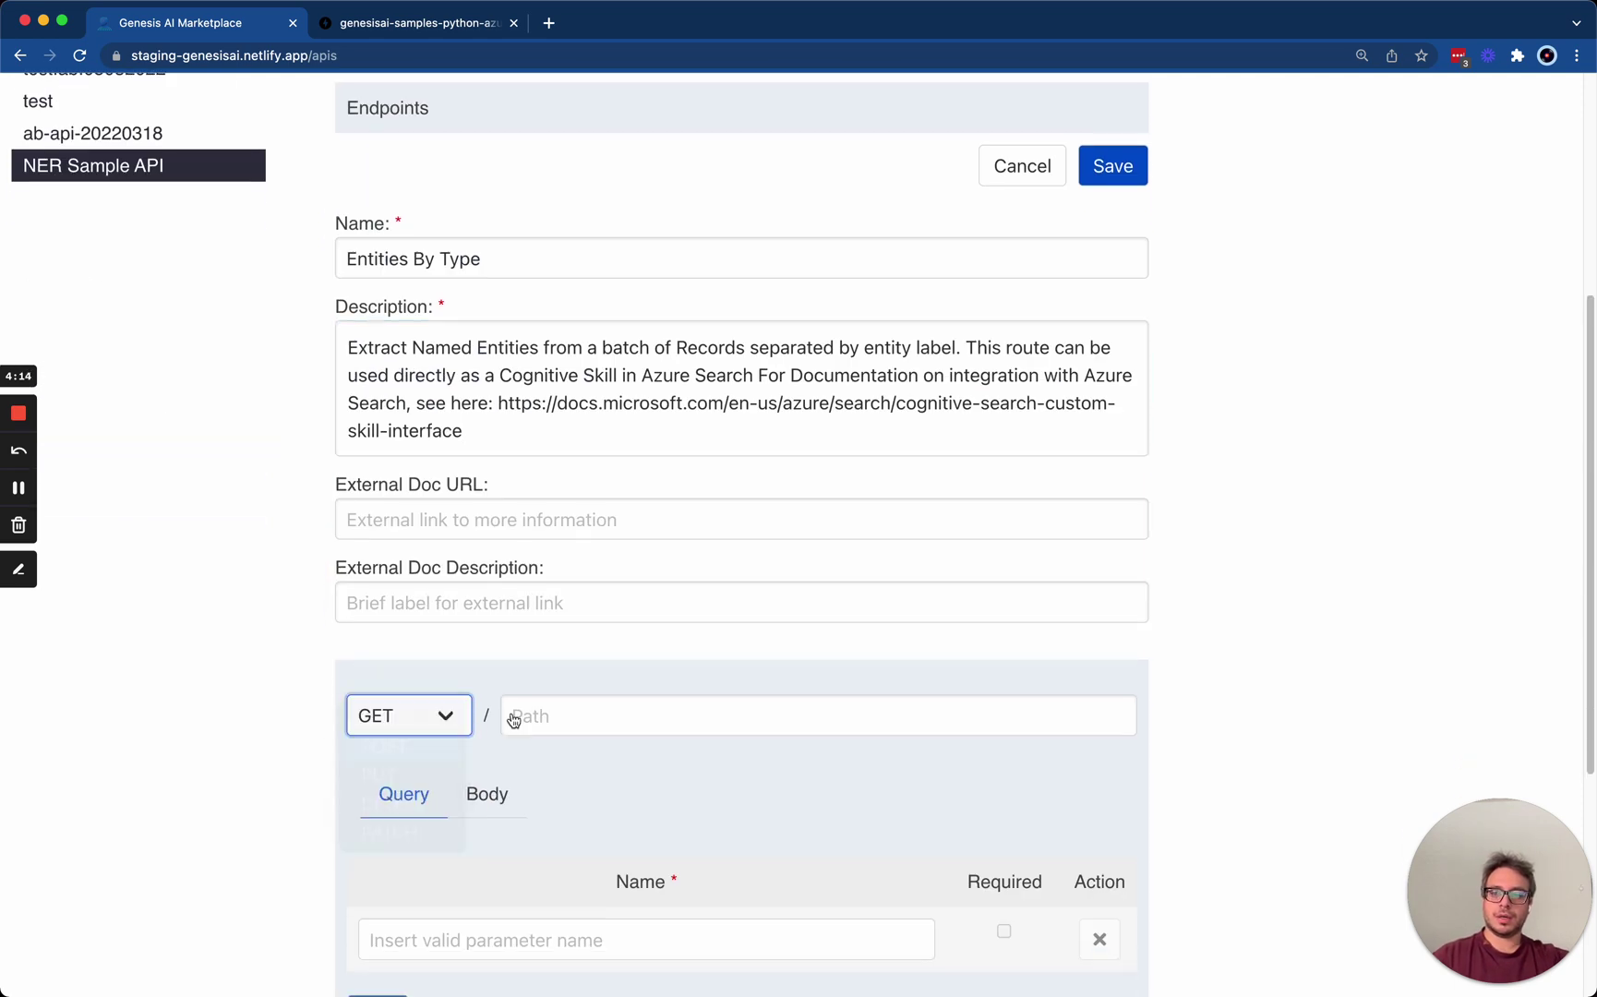
left_click(533, 715)
type("entities_b")
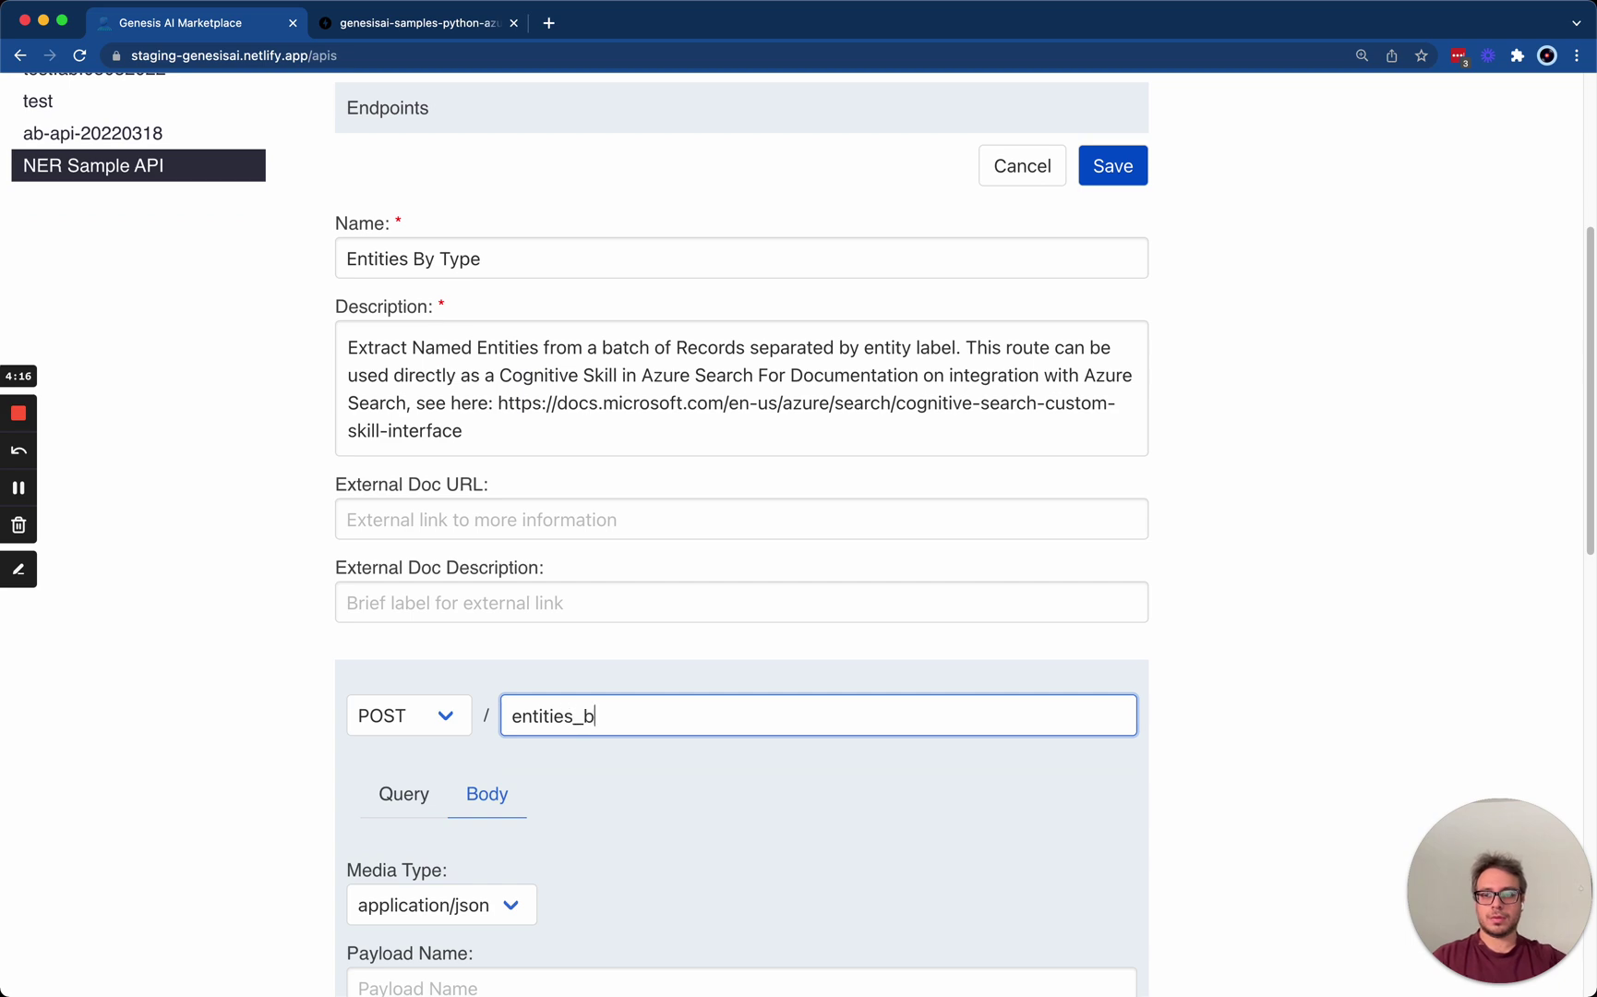
type("y_type")
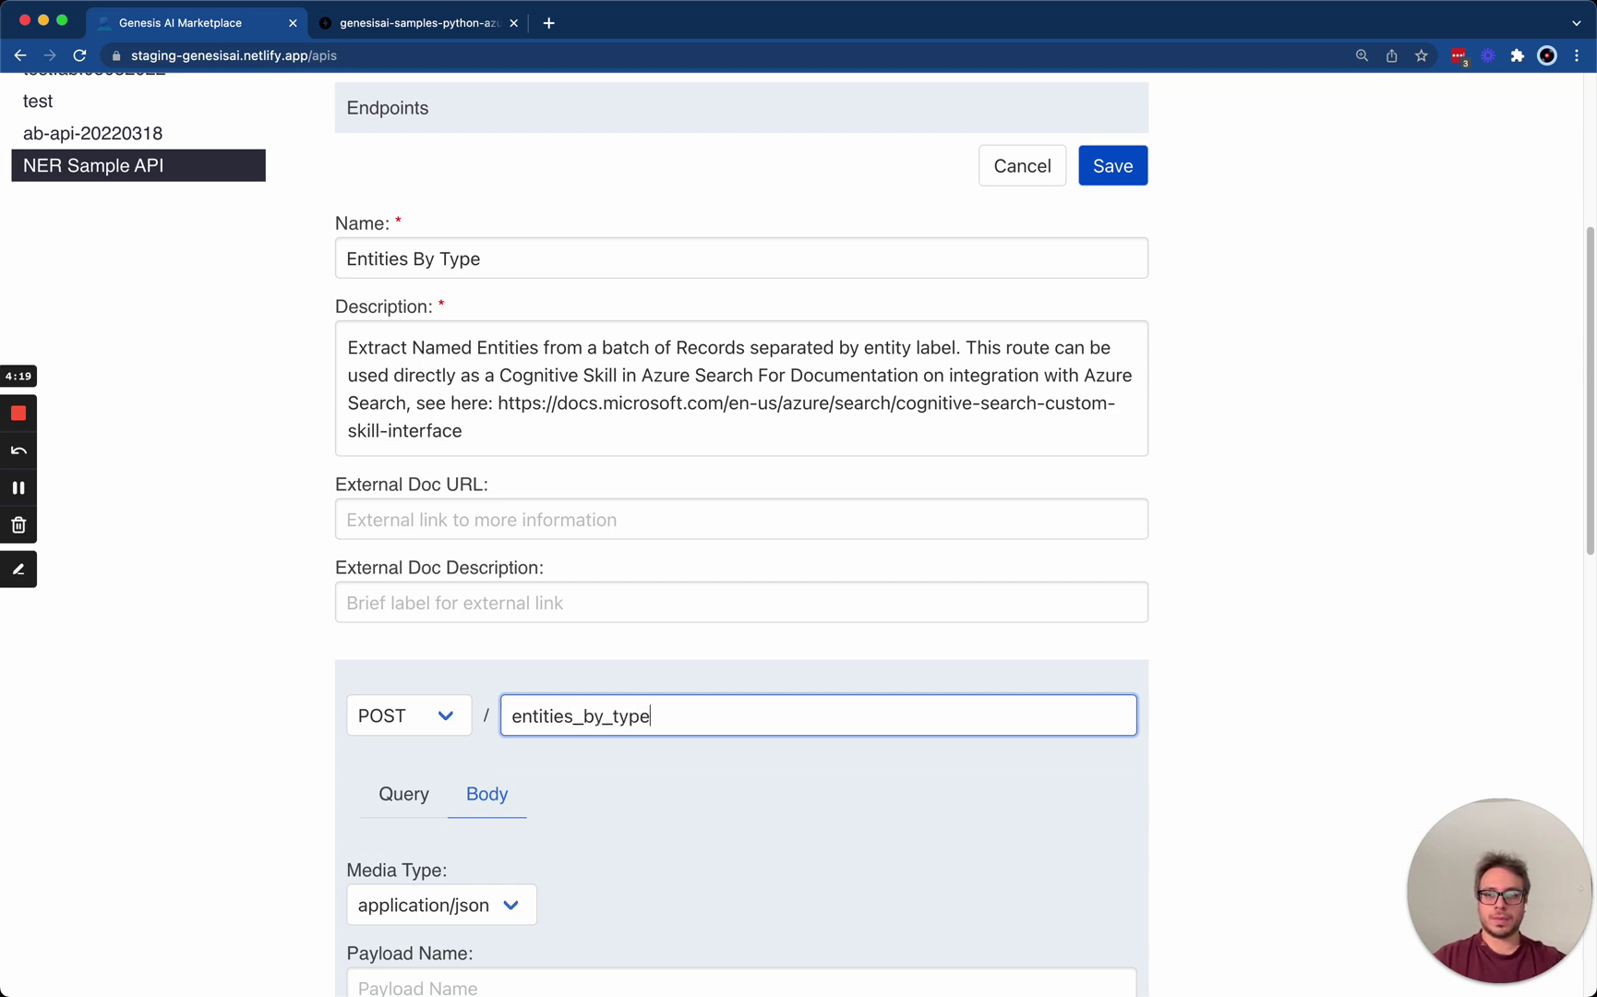
scroll(534, 741, "down", 10)
scroll(542, 755, "down", 5)
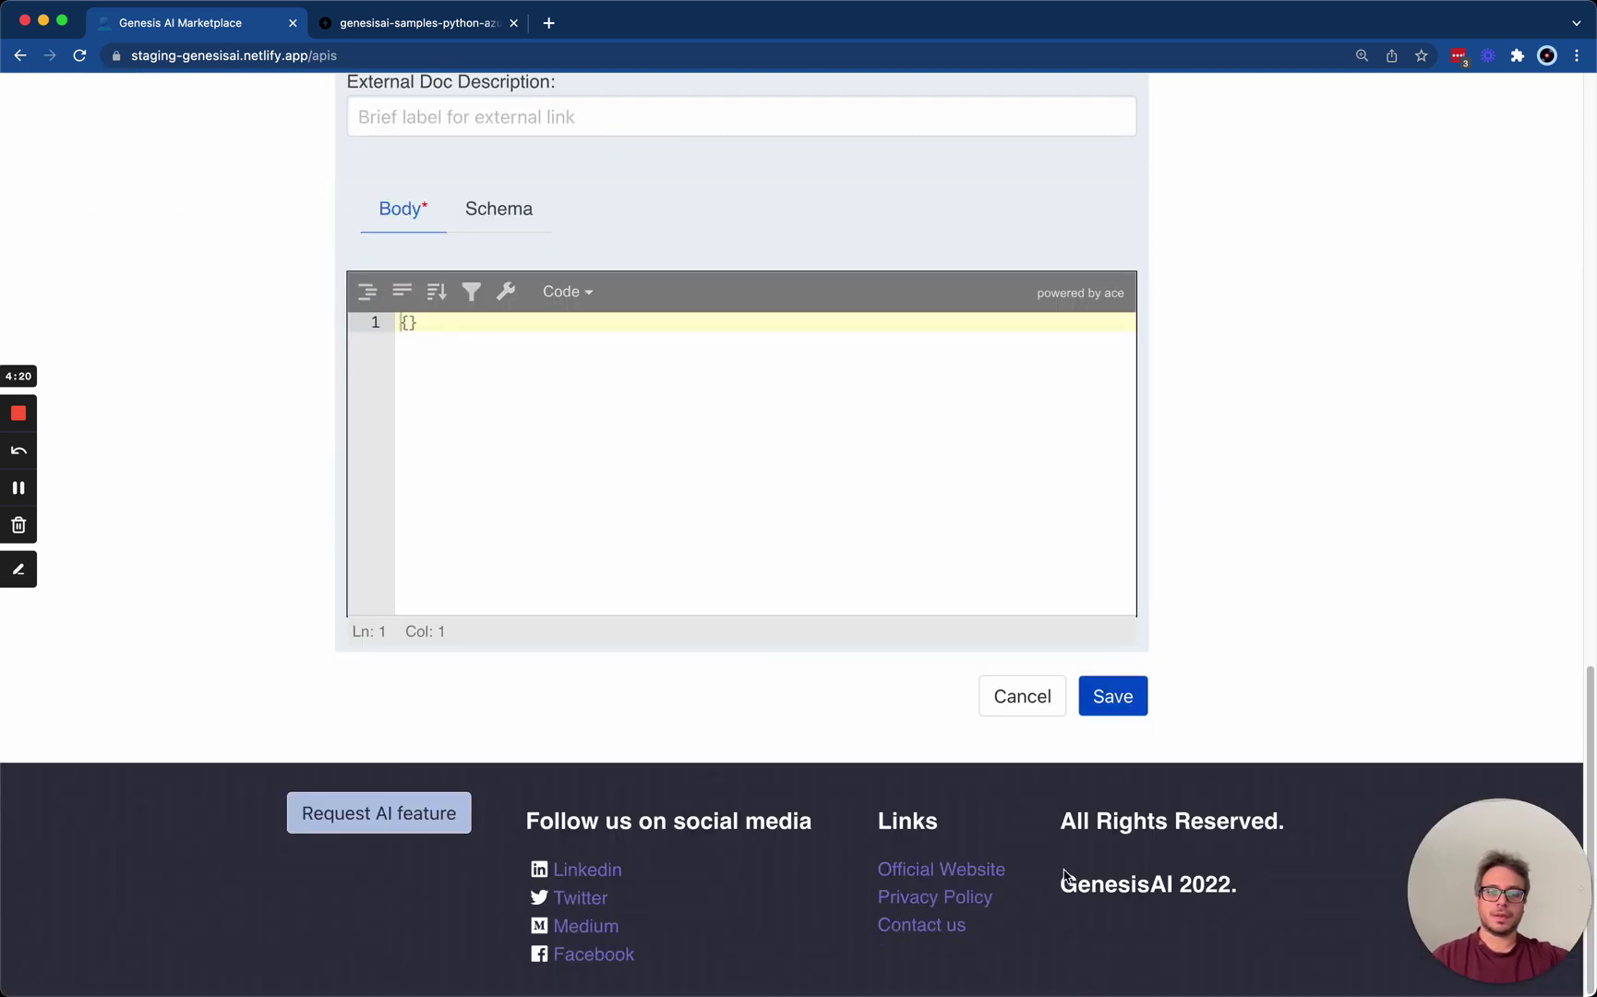
left_click(1112, 694)
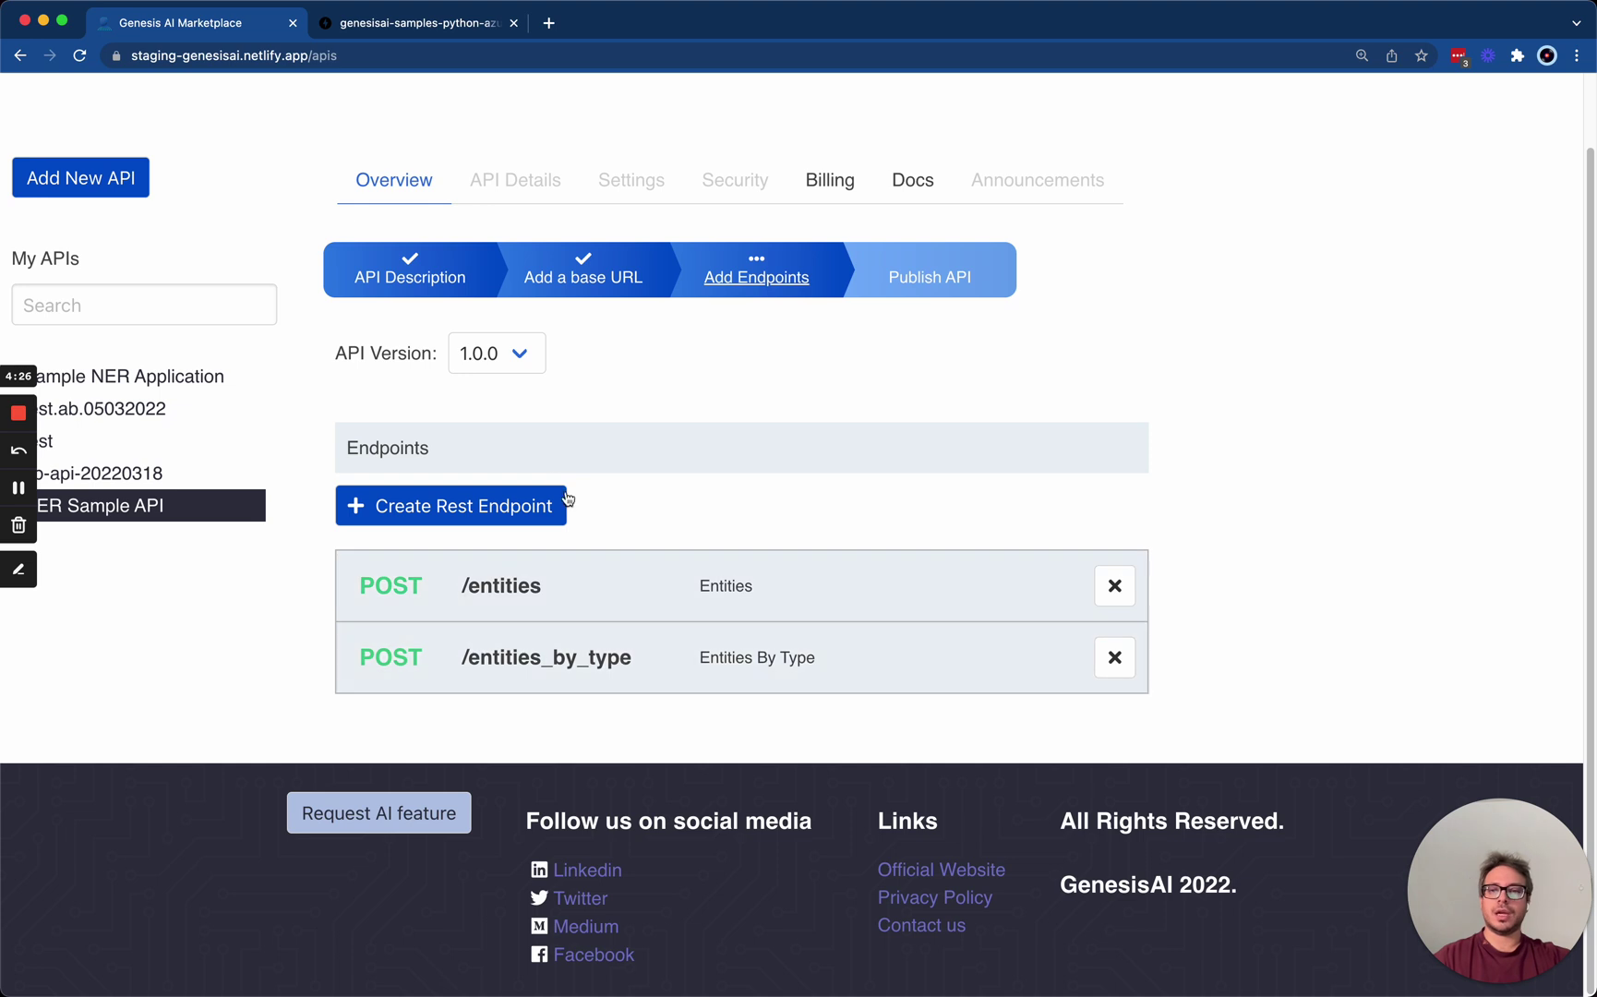
Step: Check the publishable versions, then open and cancel creating a new API version
left_click(895, 290)
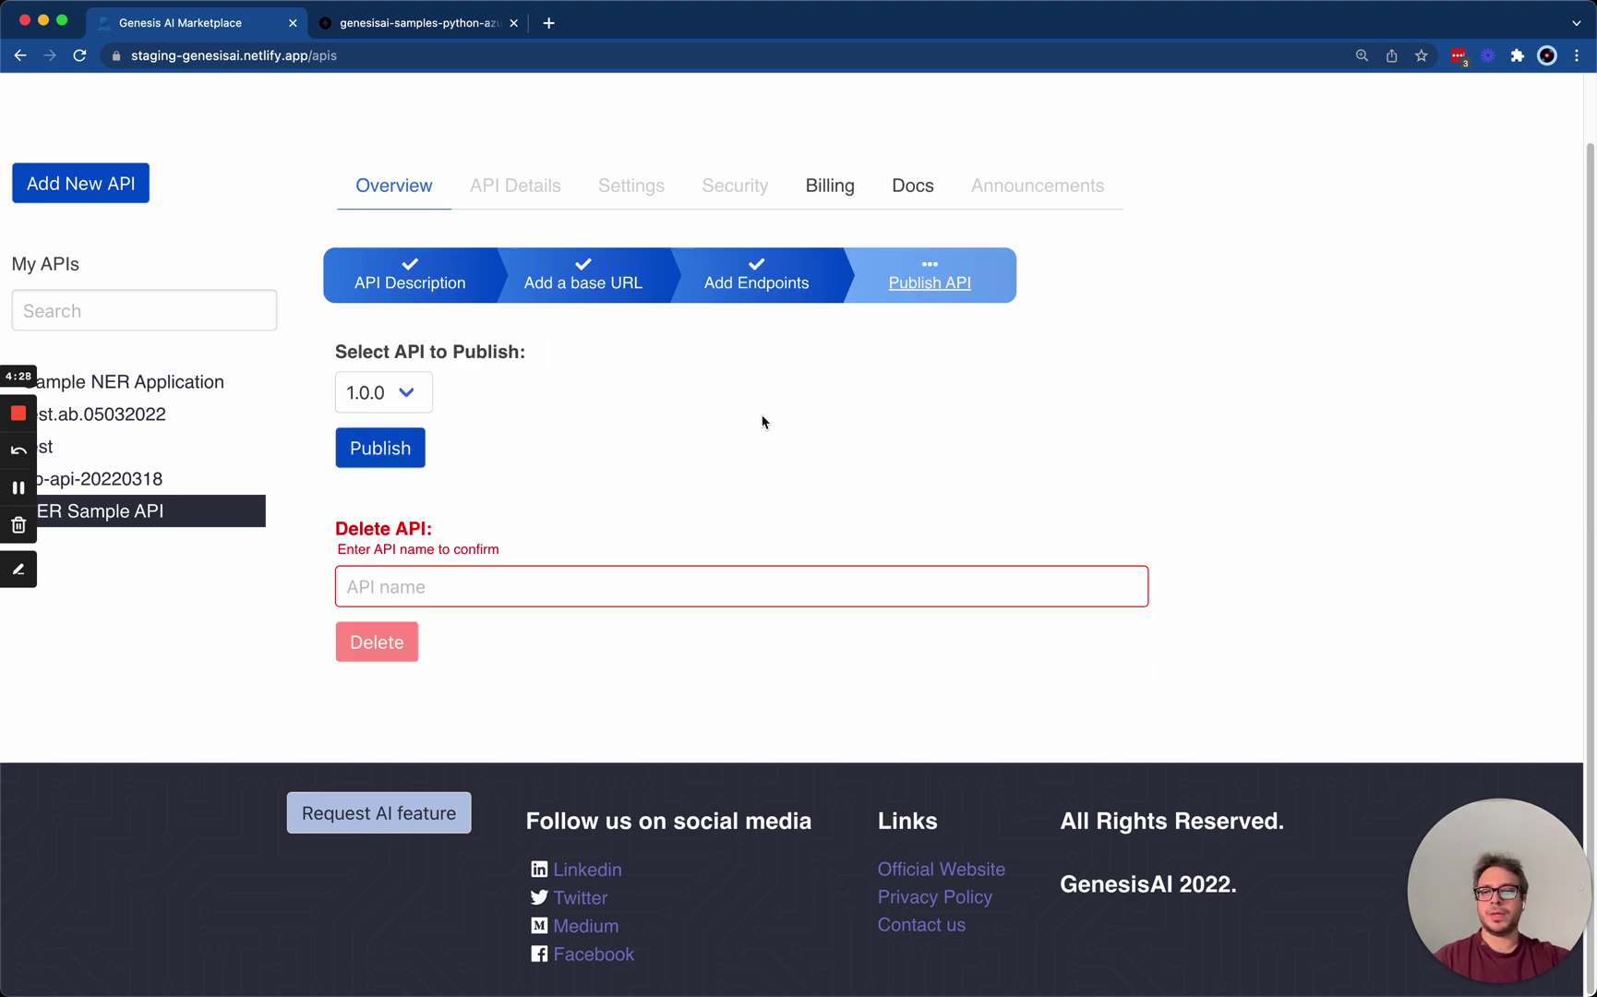
left_click(420, 398)
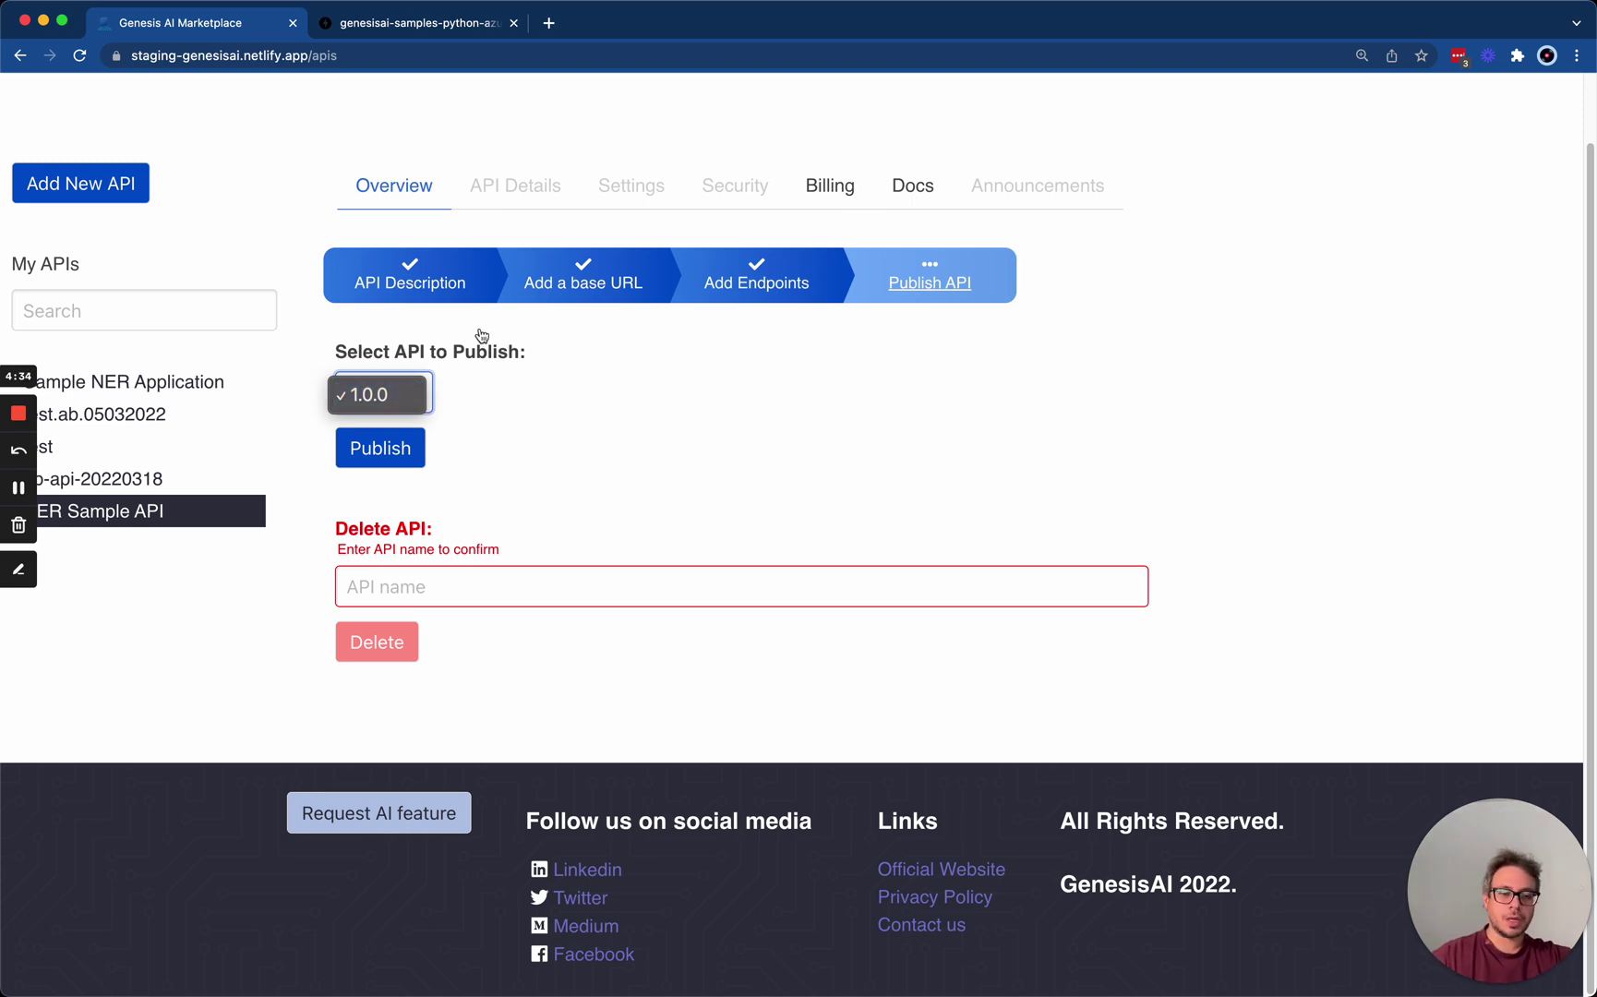
left_click(584, 277)
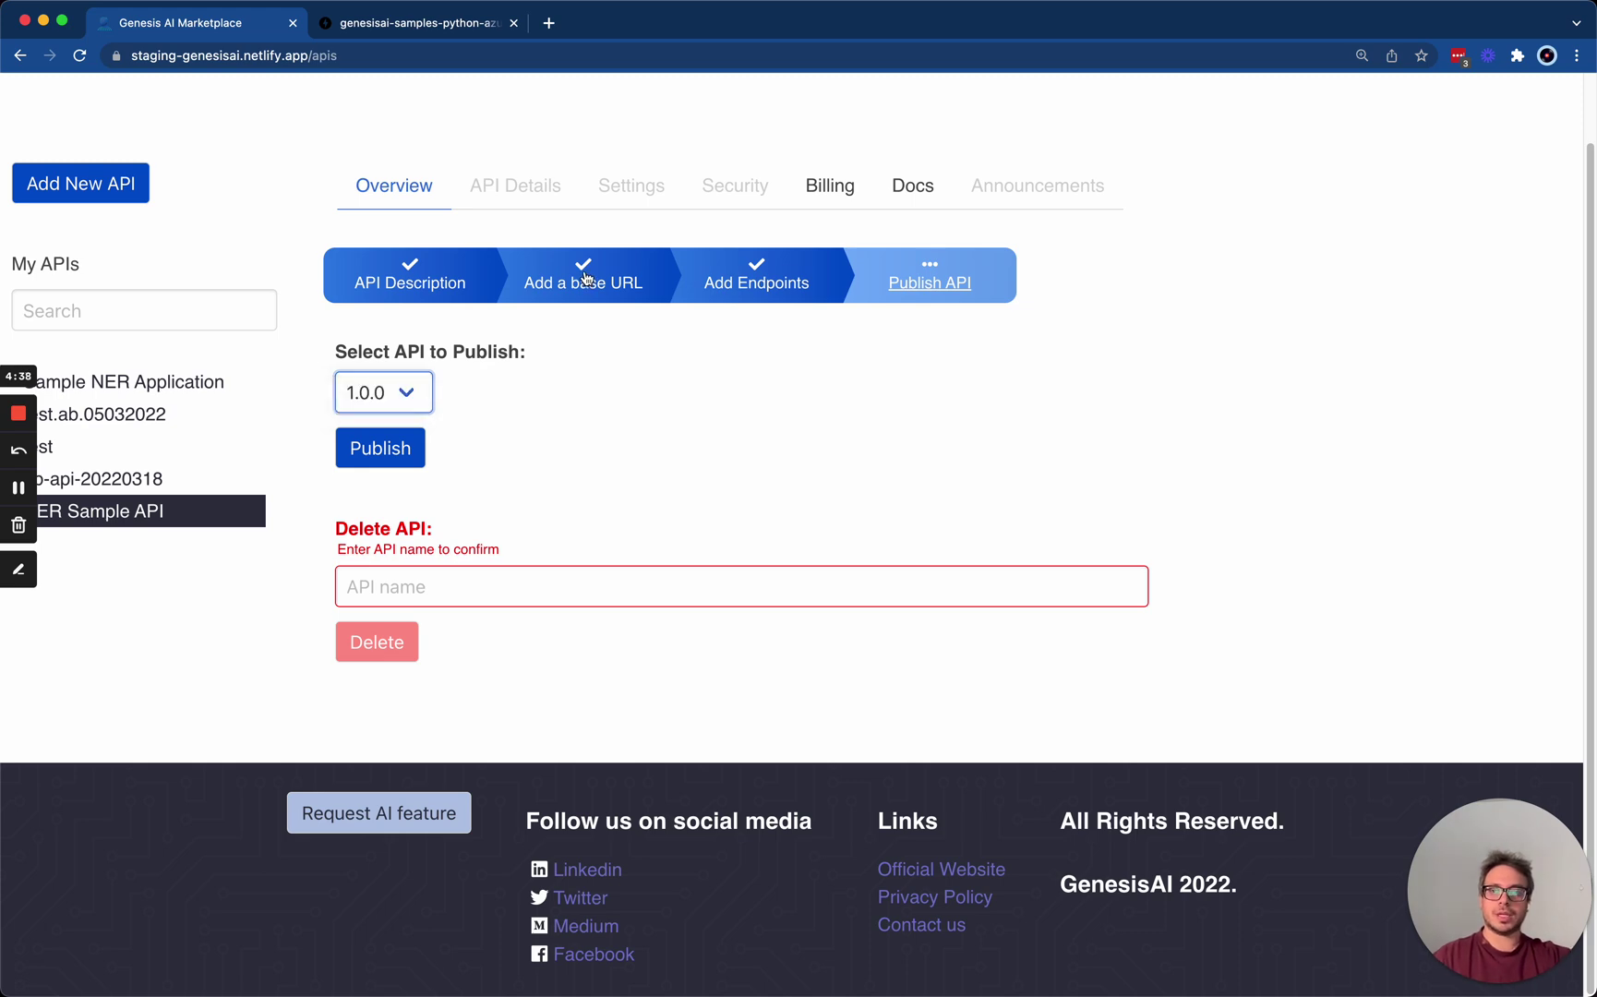
left_click(582, 281)
left_click(450, 414)
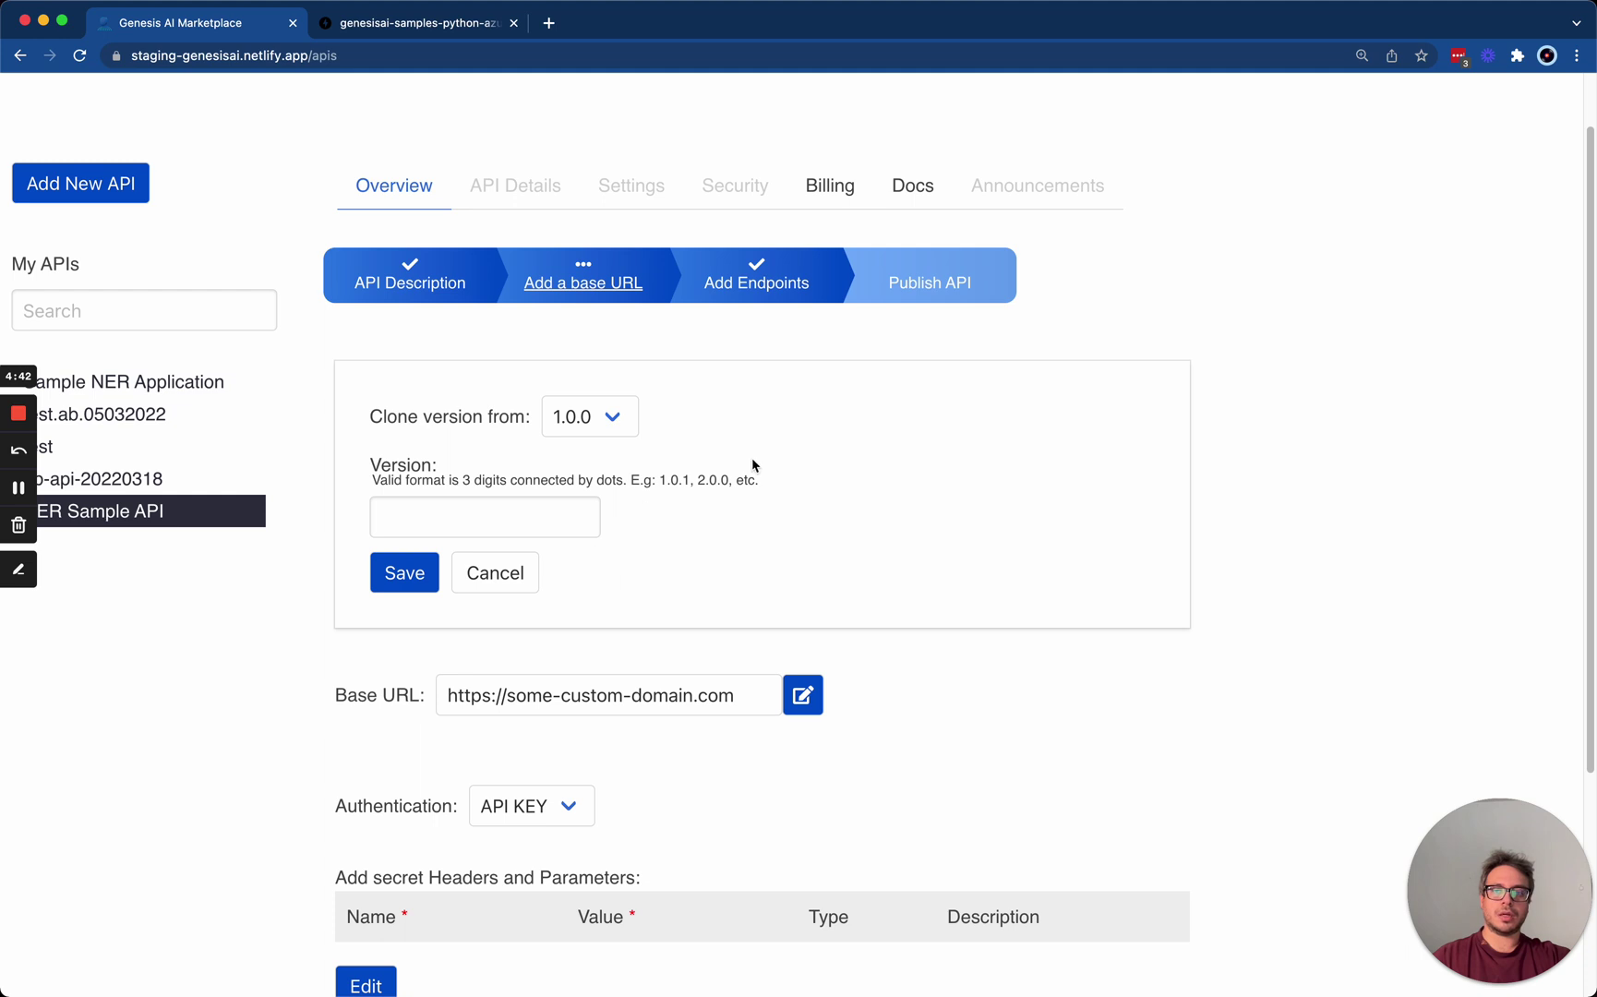
left_click_drag(757, 479, 652, 481)
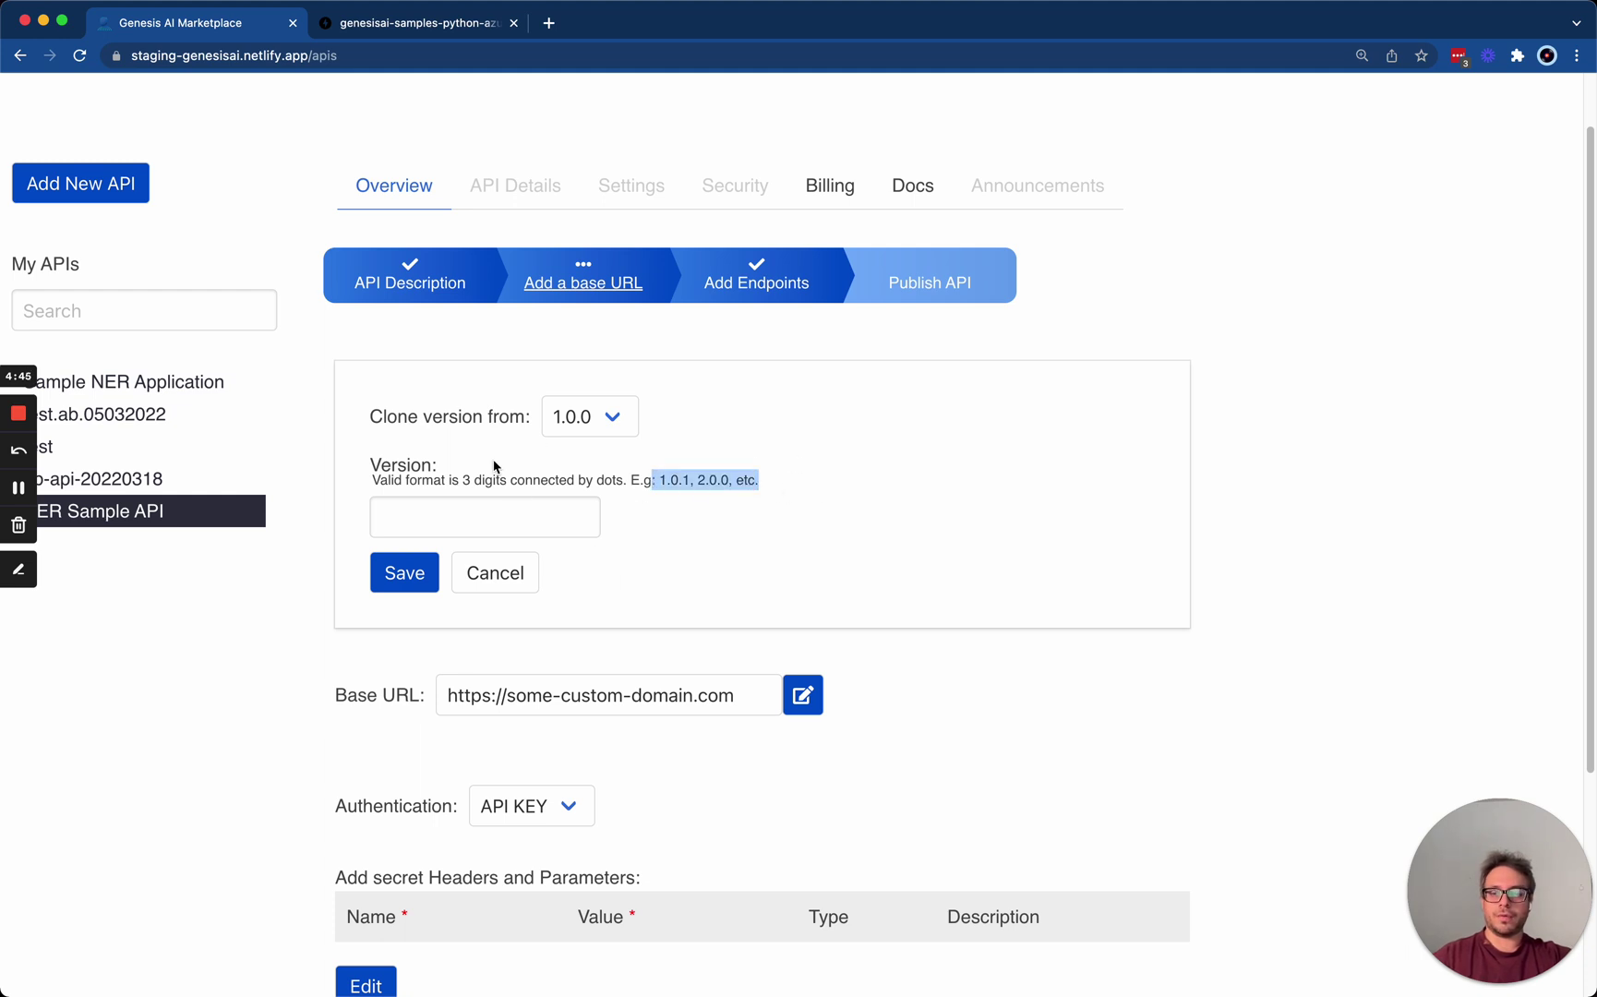
left_click(535, 569)
Step: Publish version 1.0.0 and go to the marketplace dashboard
left_click(951, 270)
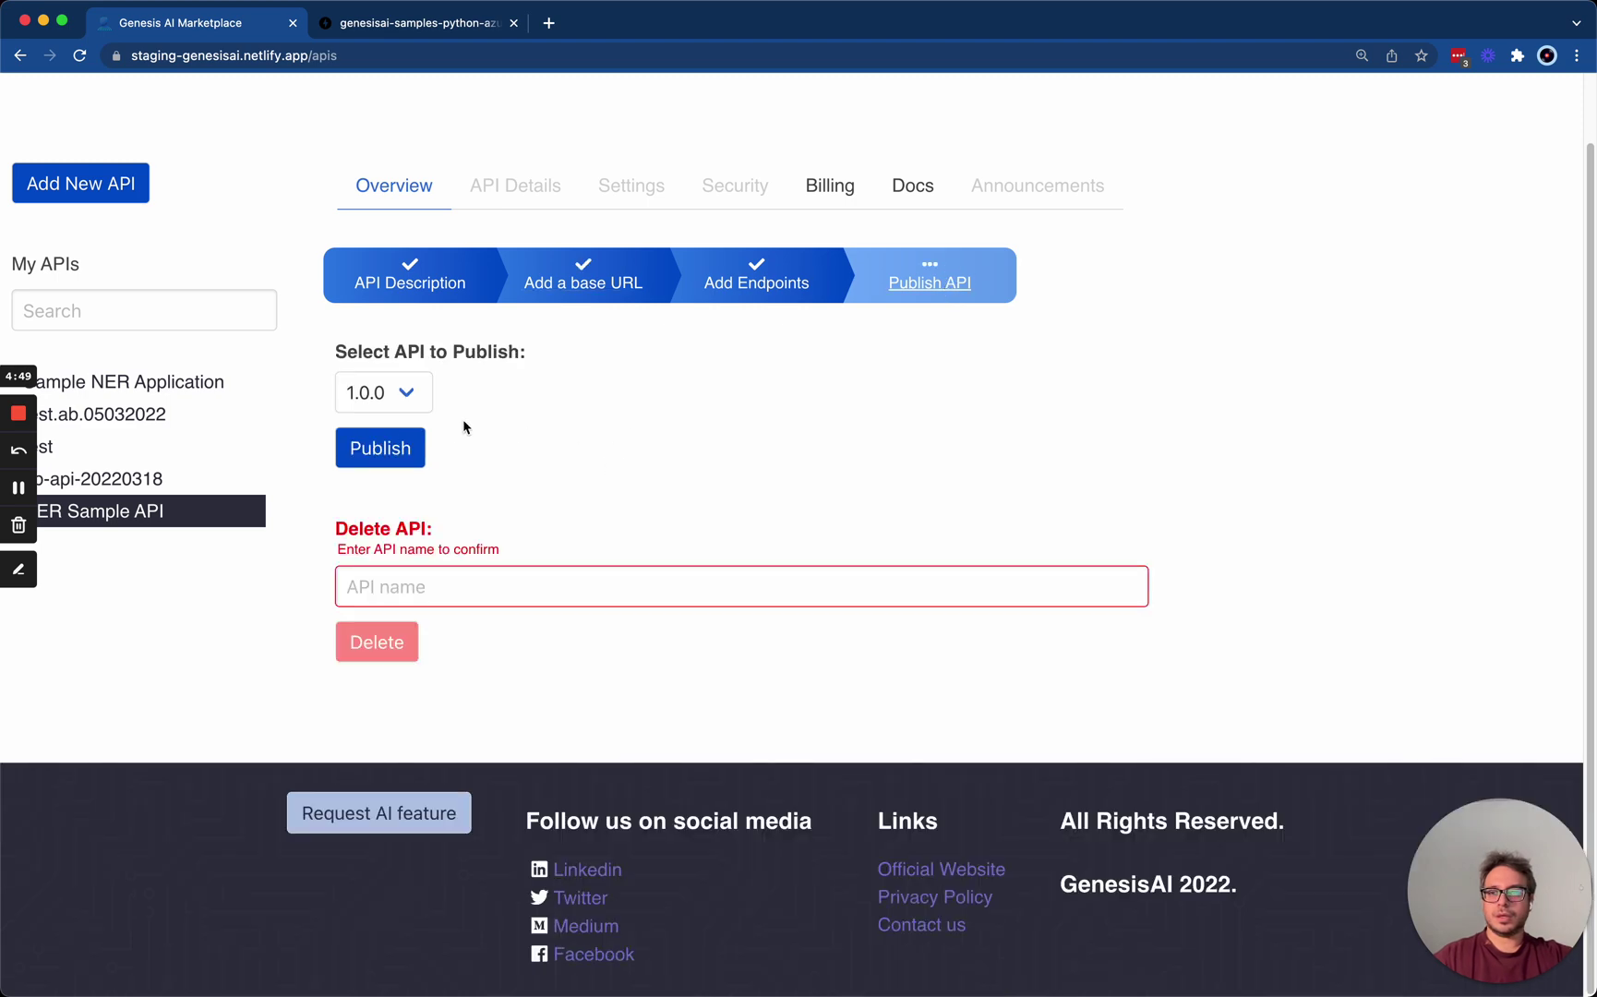
left_click(377, 443)
left_click(817, 556)
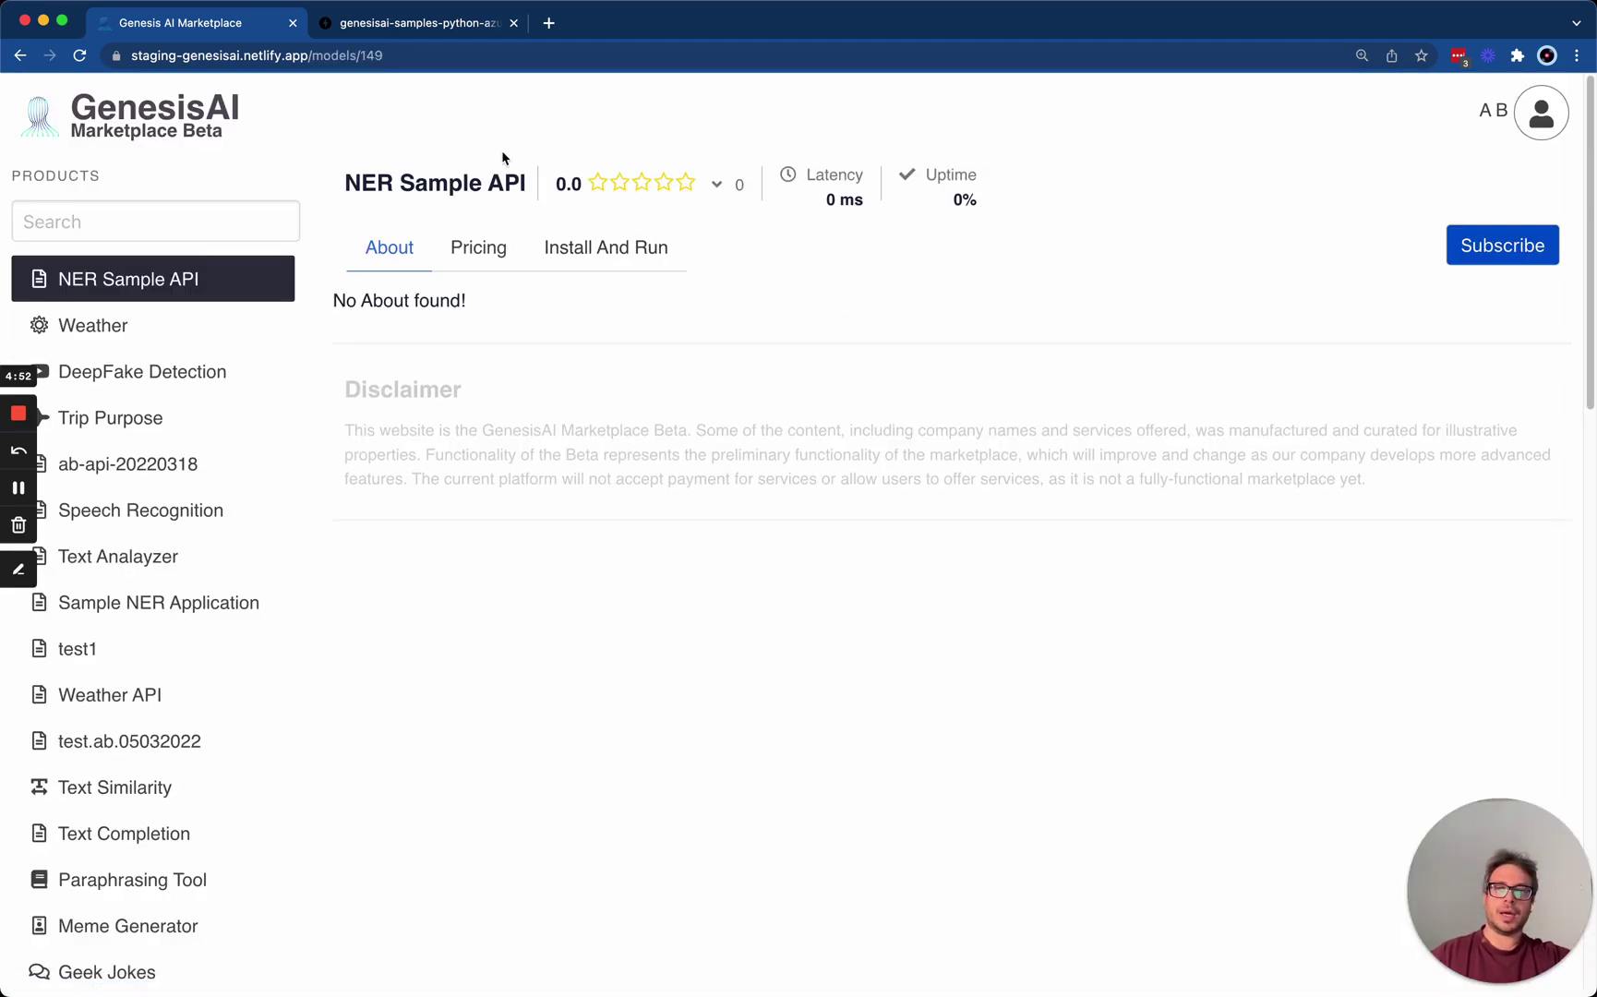
Step: Look over the NER Sample API page's install instructions and its empty pricing plans
left_click_drag(360, 173, 528, 185)
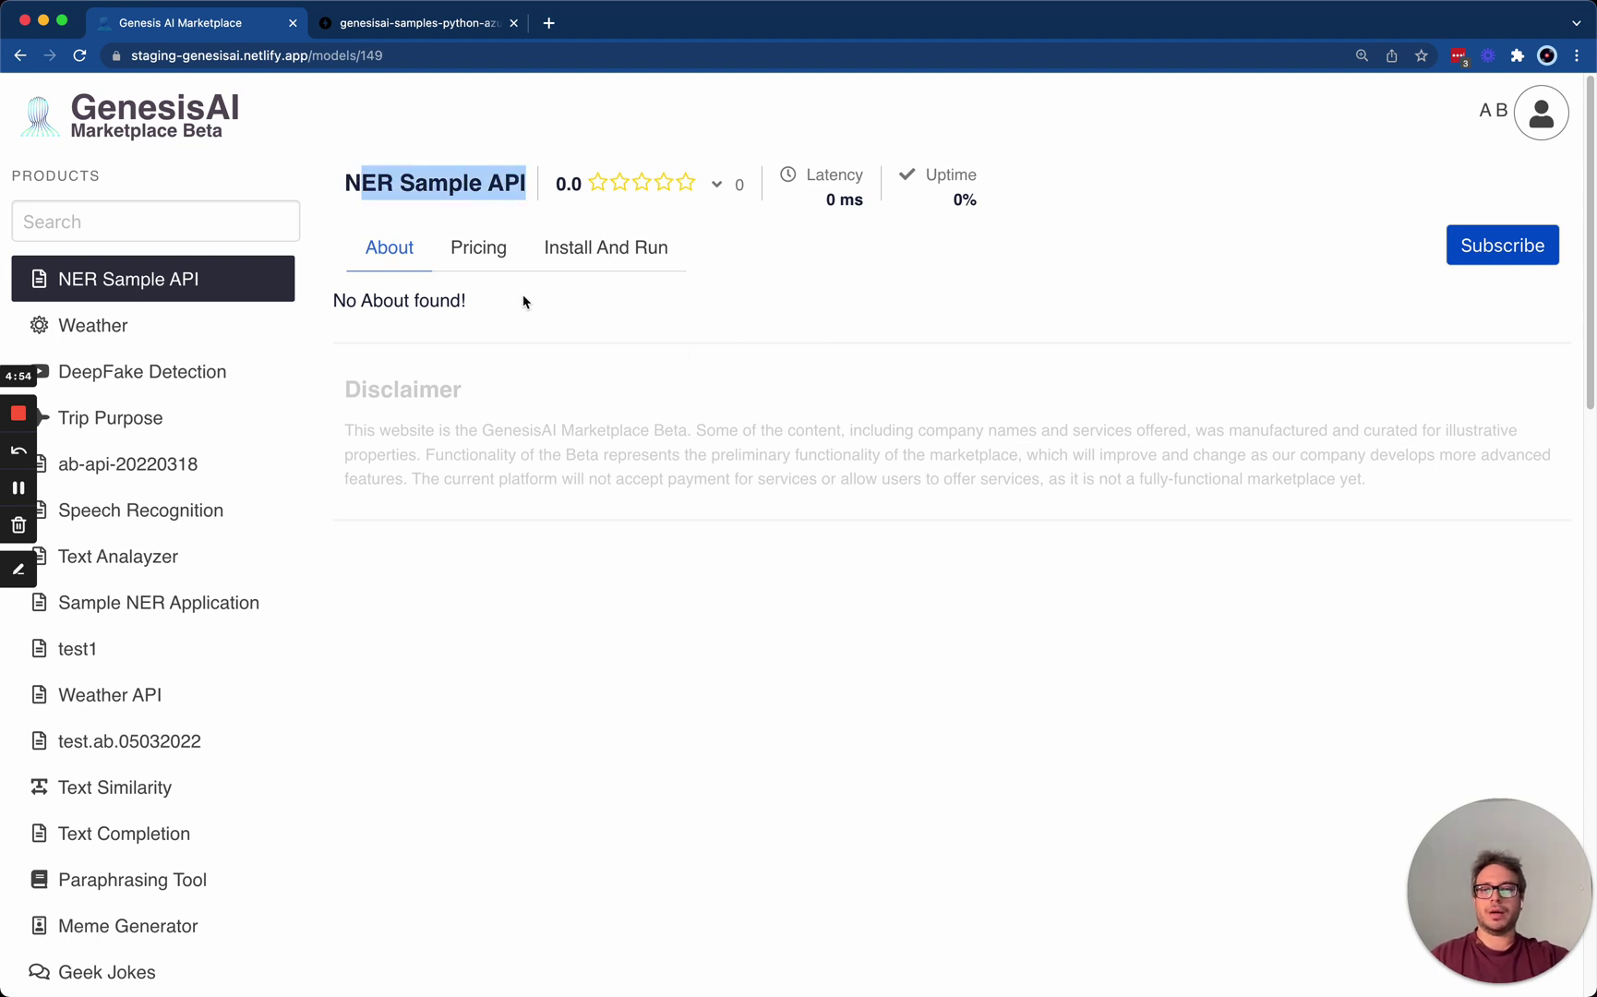
left_click(464, 261)
left_click(574, 251)
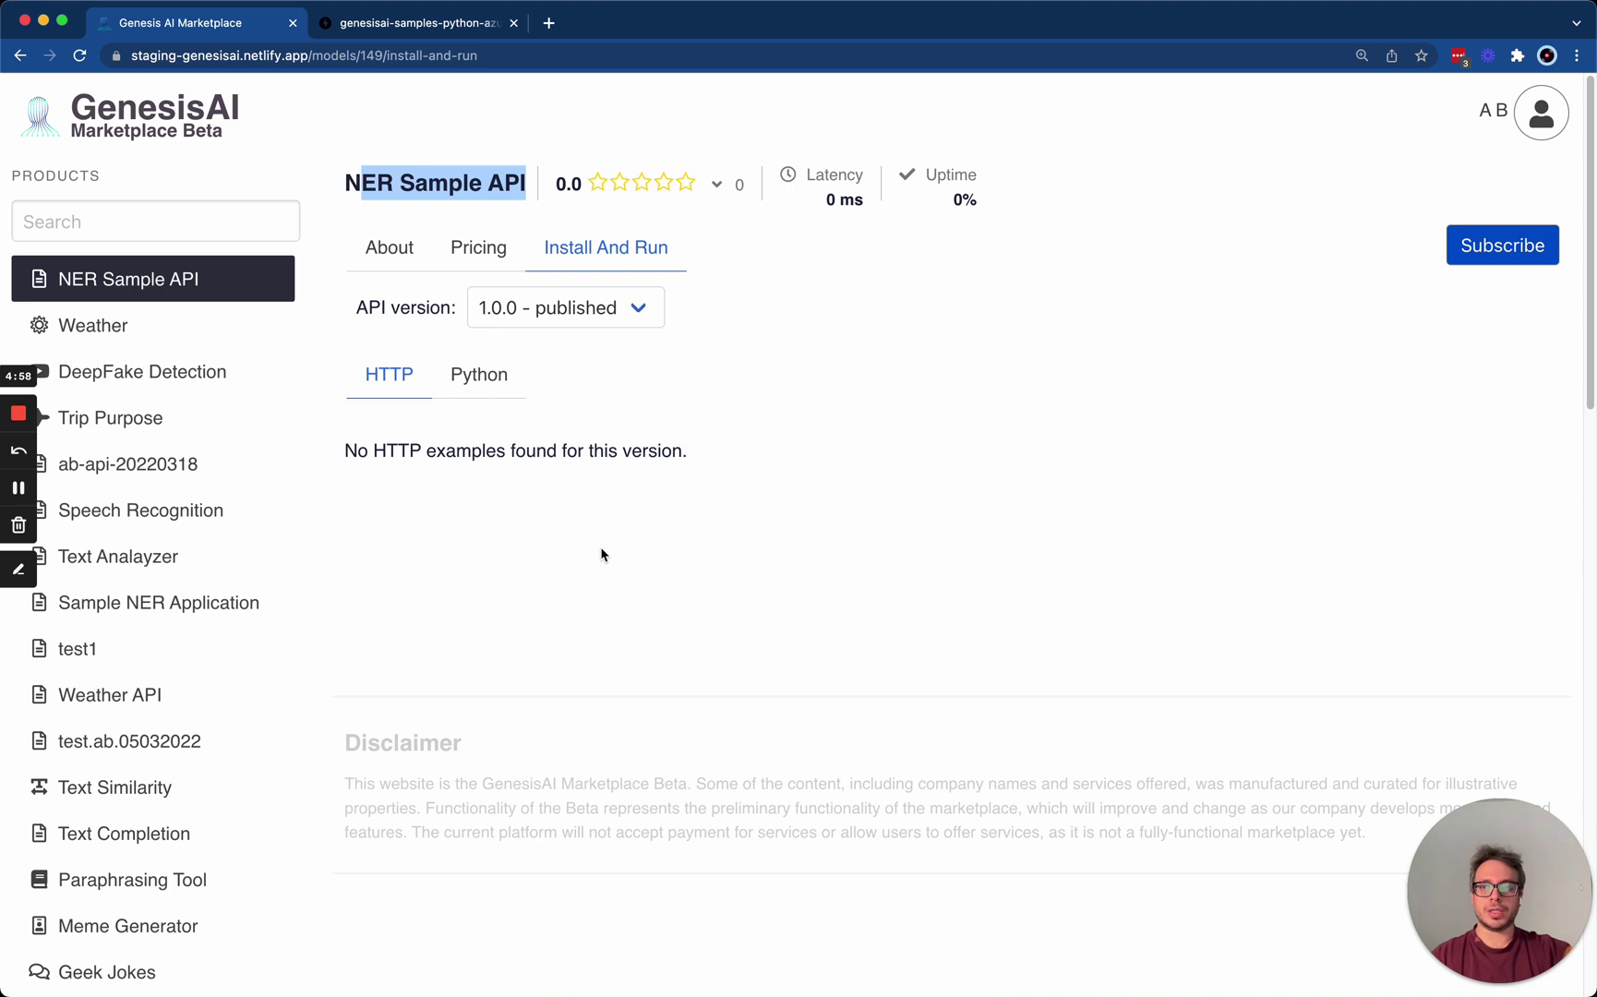
left_click(507, 258)
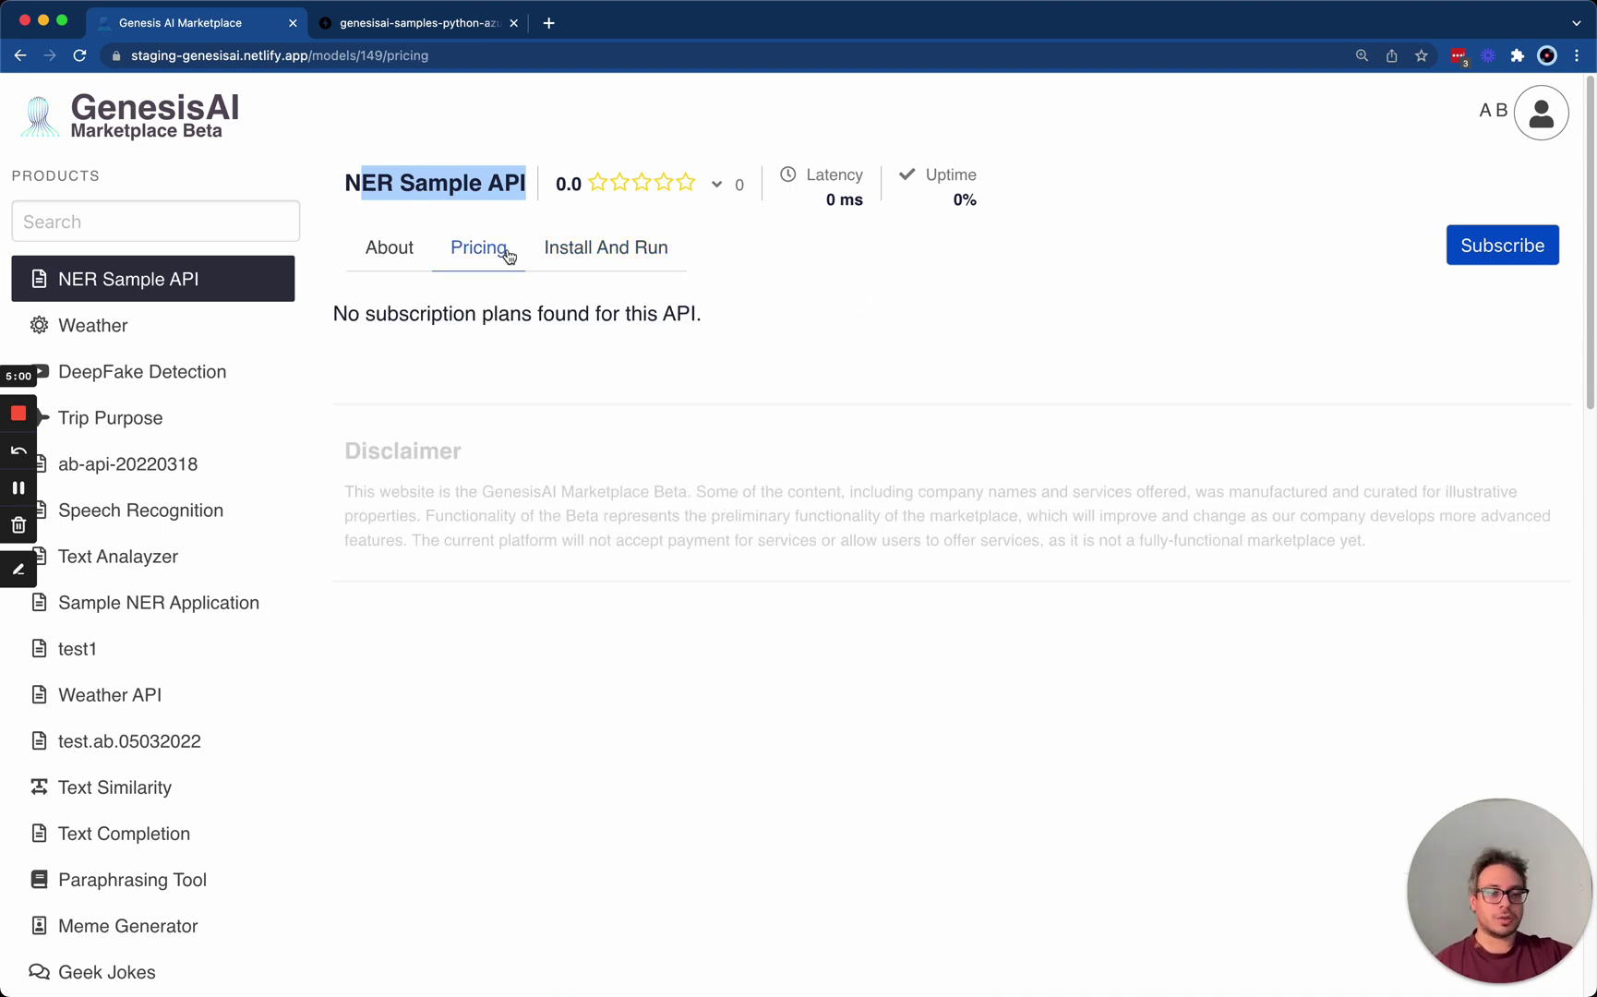